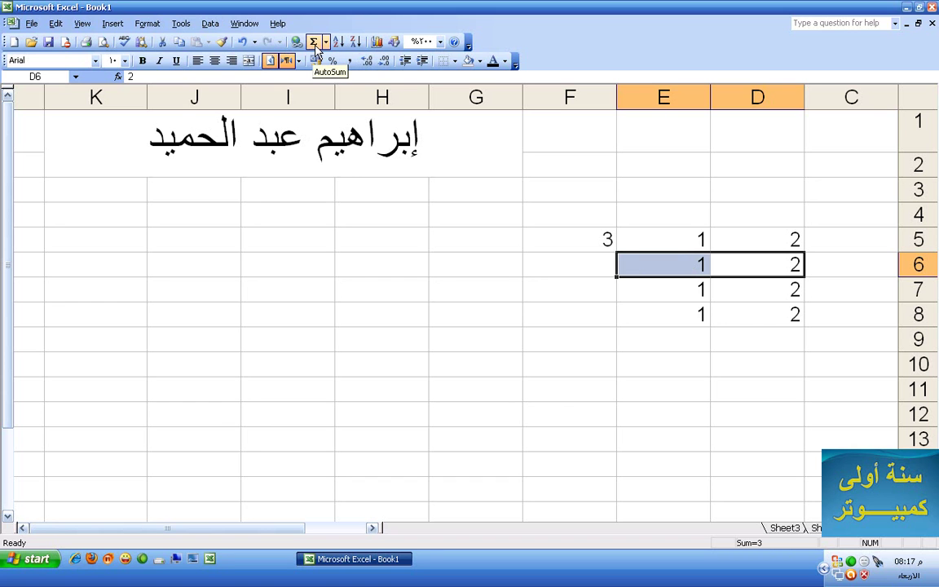
Try AutoSum Sum and Average on row 6, then delete the trial results in F6:G6
left_click(315, 45)
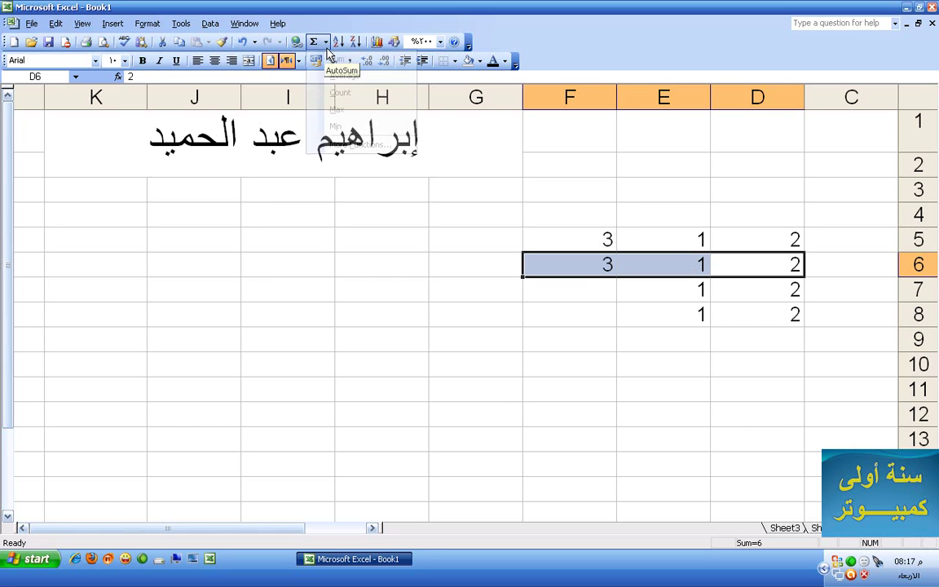
left_click(325, 43)
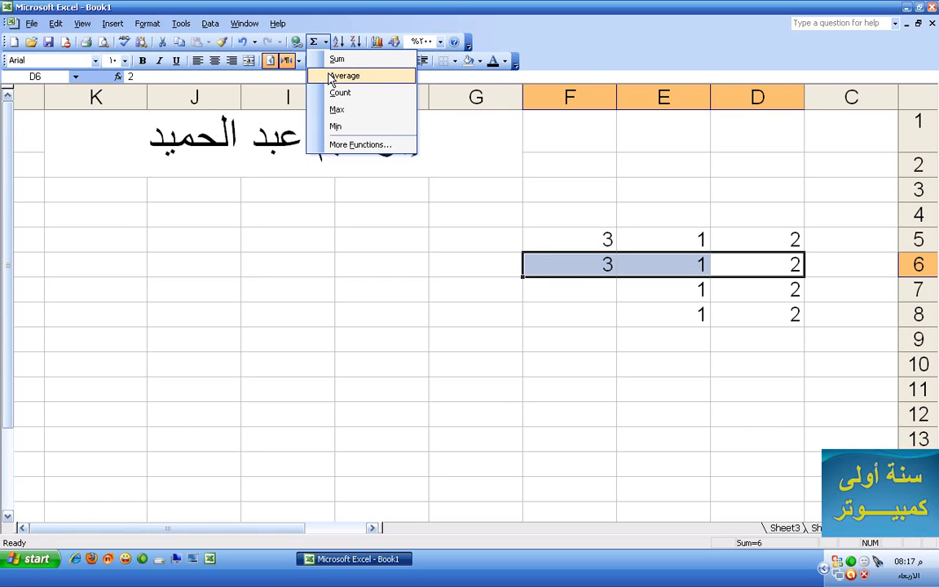
left_click(342, 76)
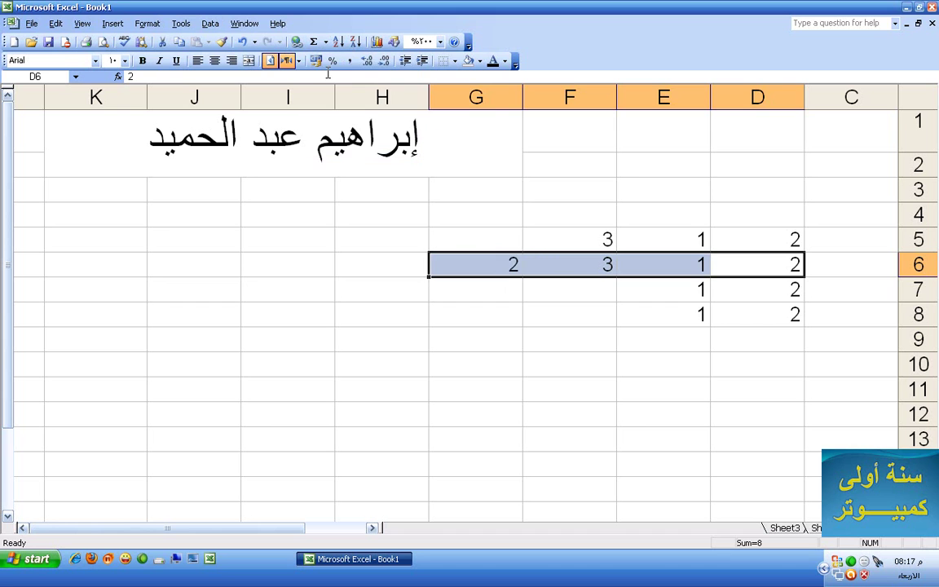
left_click(530, 263)
left_click(504, 263, "shift")
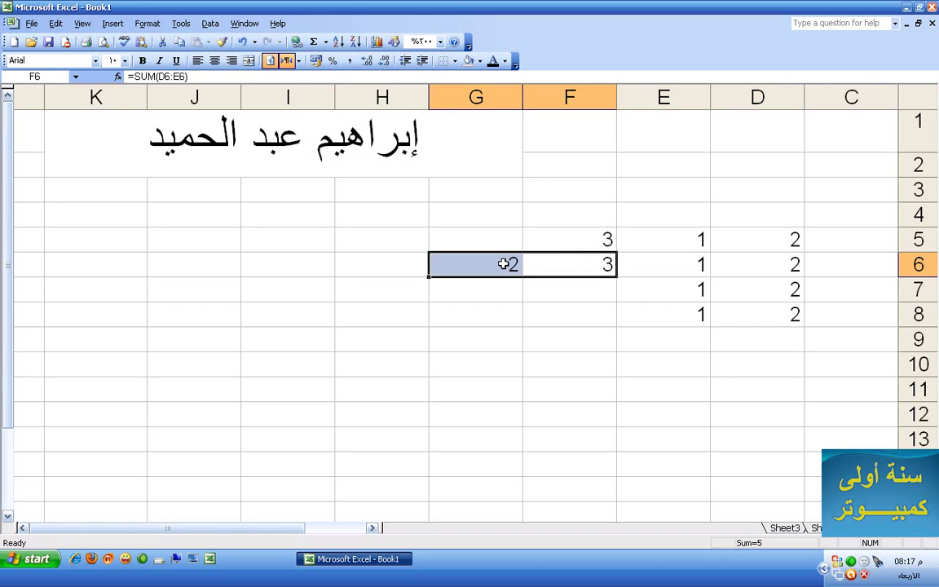
key("Delete")
Average D6:E6 into F6 with AutoSum's Average, giving 1.5
left_click_drag(778, 266, 677, 273)
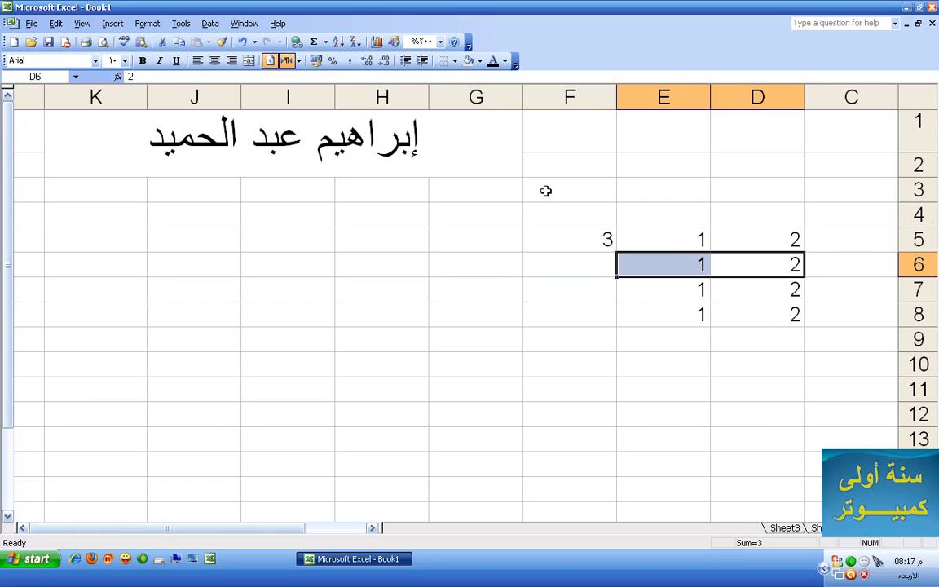
left_click(326, 43)
left_click(337, 73)
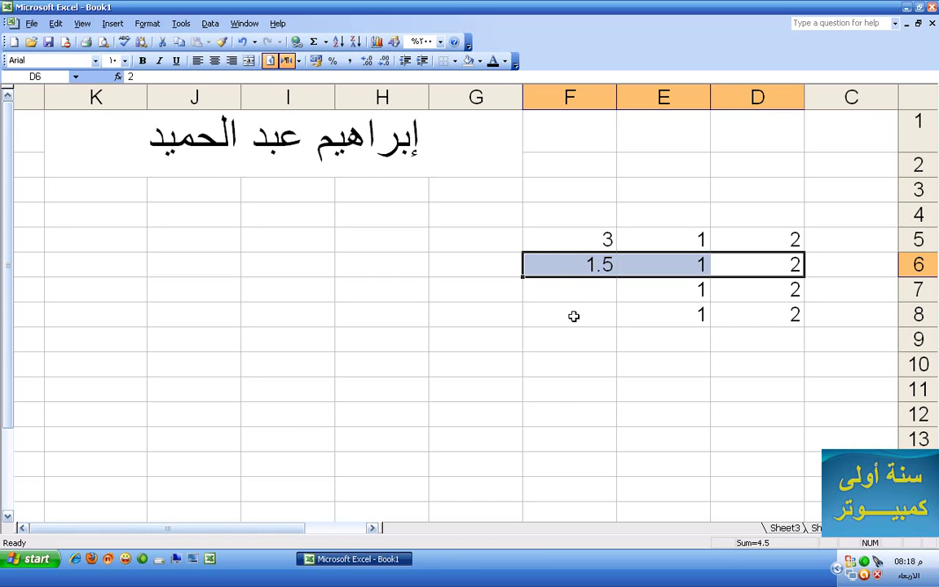
Put row 7's maximum (2) in F7 and row 8's minimum (1) in F8 via AutoSum
left_click_drag(755, 297, 659, 300)
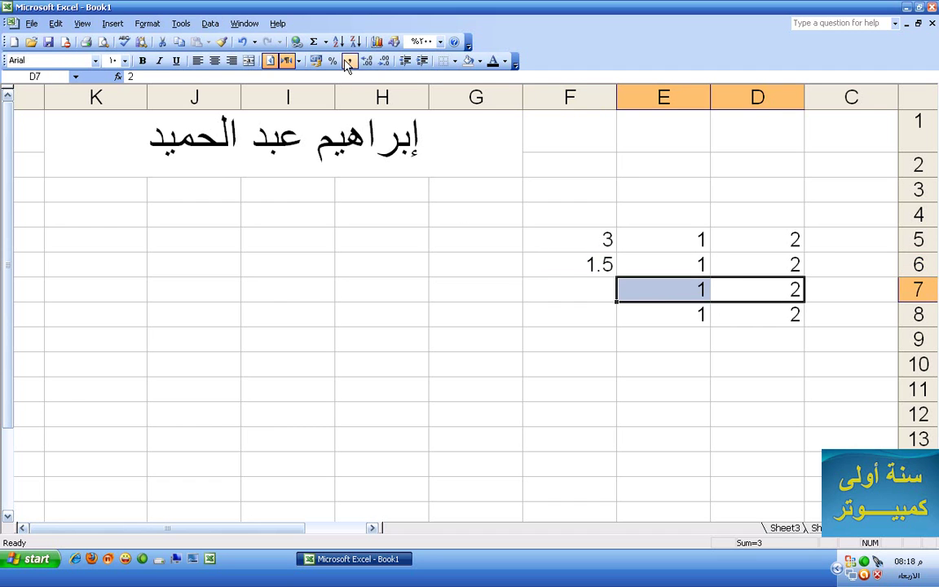
left_click(326, 42)
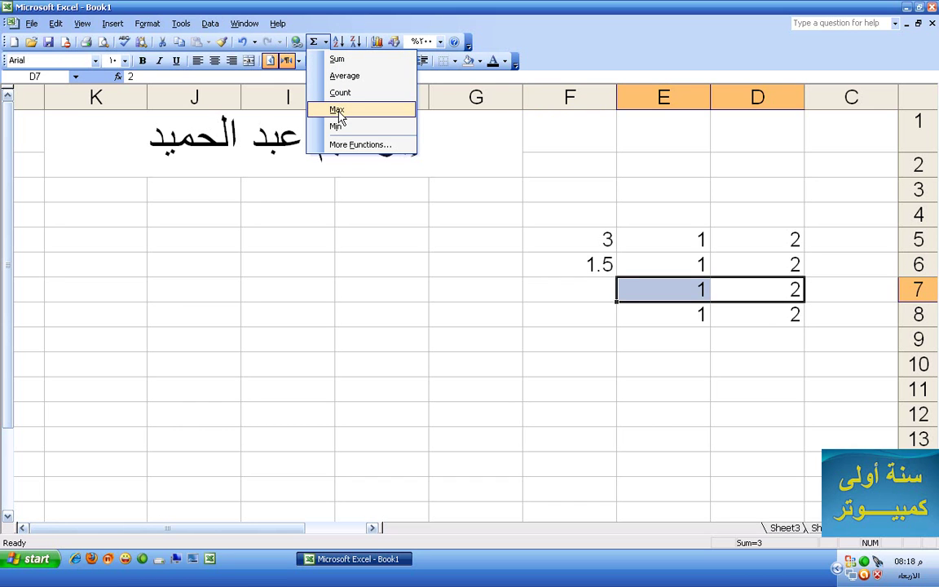
left_click(338, 110)
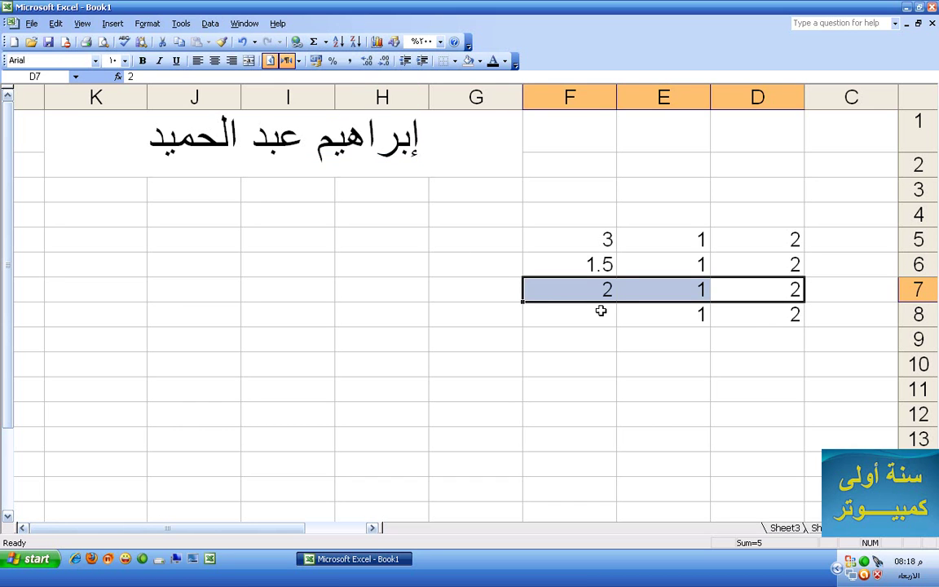
left_click(783, 319)
left_click_drag(783, 320, 642, 319)
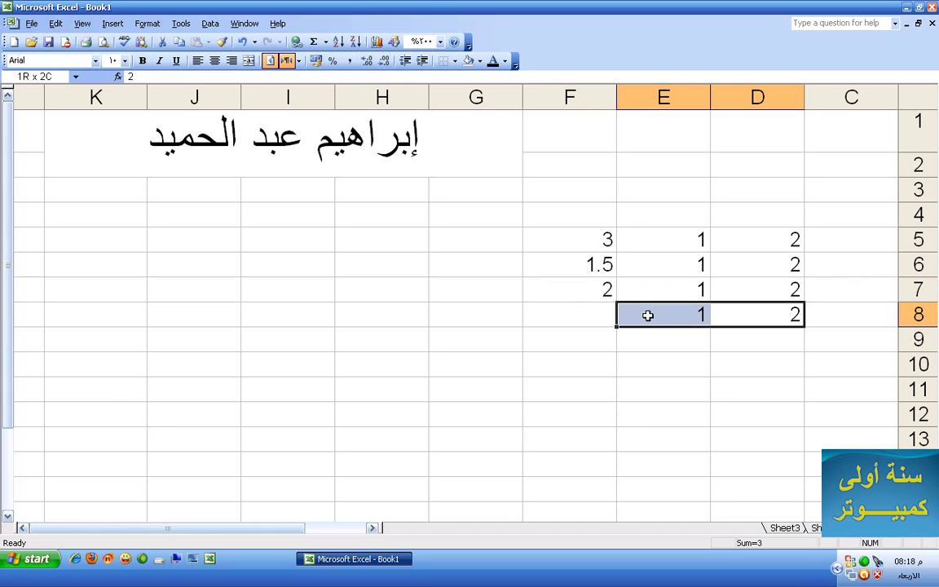
left_click(325, 43)
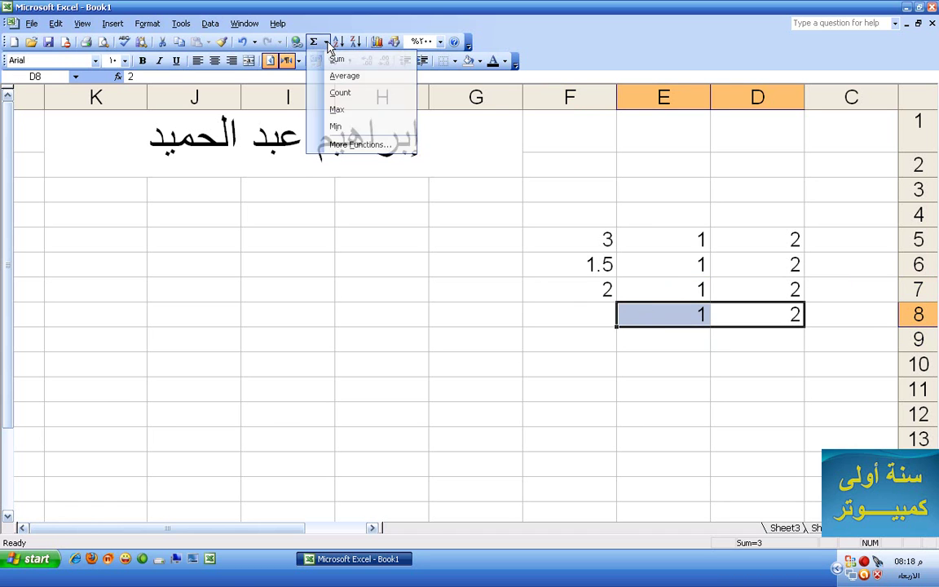
left_click(346, 126)
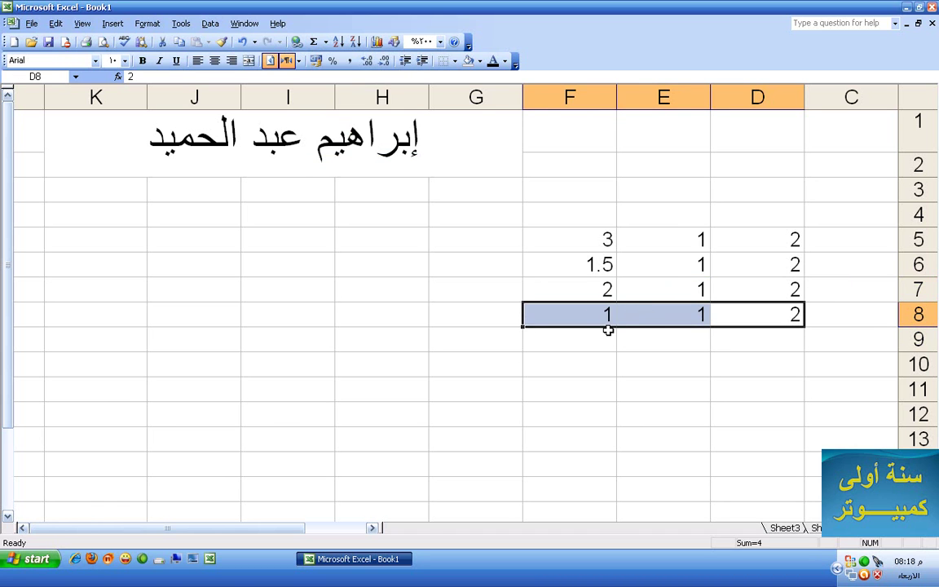
Fill the 2 and 1 number pair down into rows 9–10
left_click(794, 322)
left_click_drag(795, 322, 639, 384)
left_click(663, 363)
left_click_drag(779, 337, 728, 339)
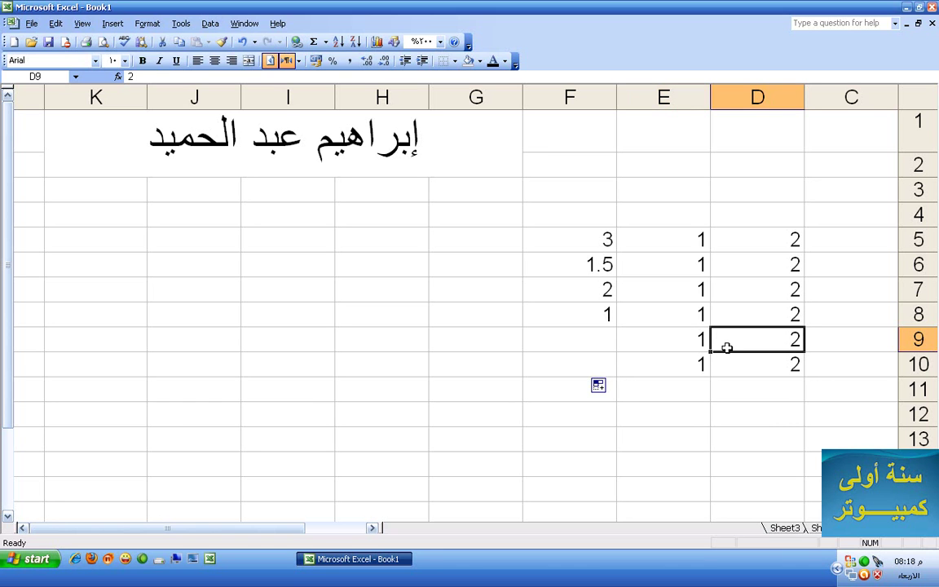
left_click(326, 43)
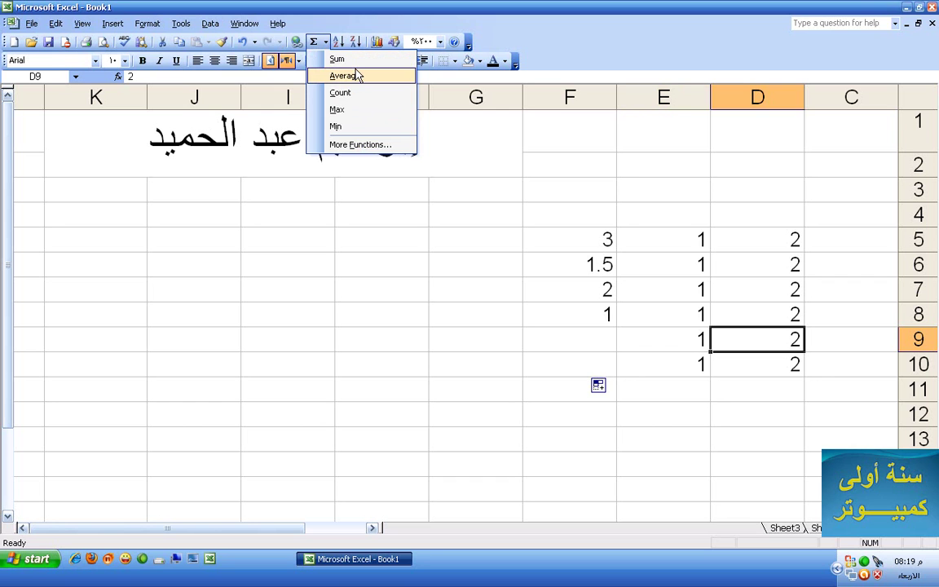
left_click(445, 242)
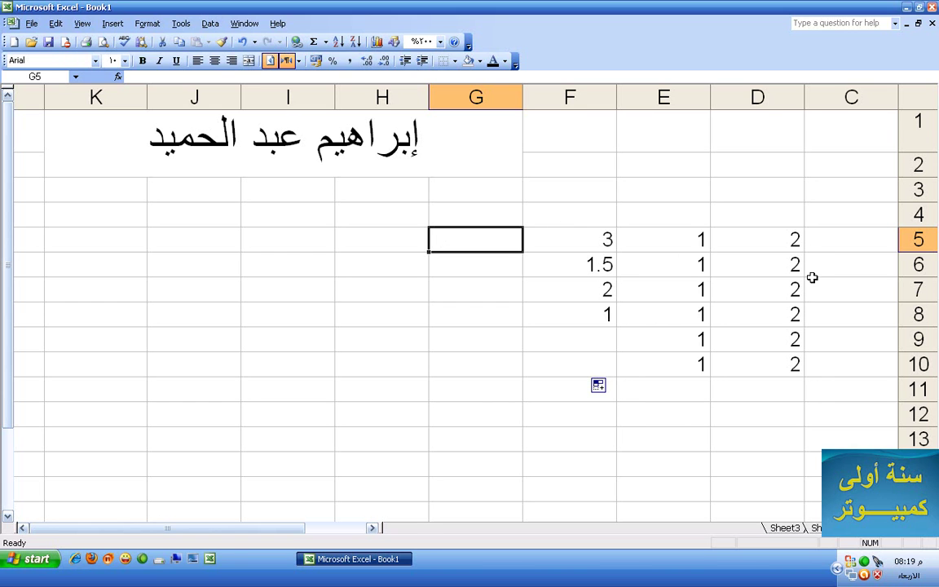
Delete everything in D5:F8, keeping only the pairs in rows 9–10, and select F9
left_click_drag(790, 239, 597, 303)
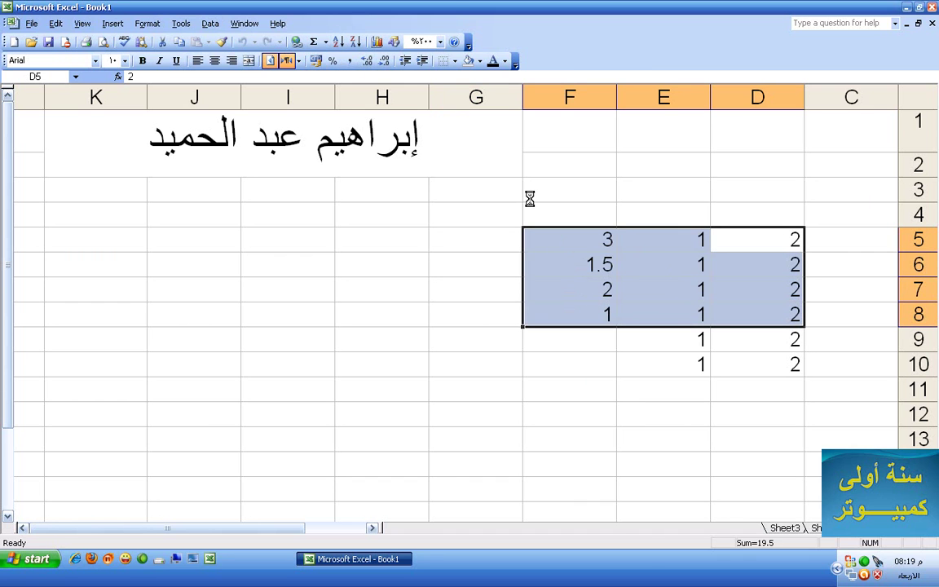
key("Delete")
left_click(748, 338)
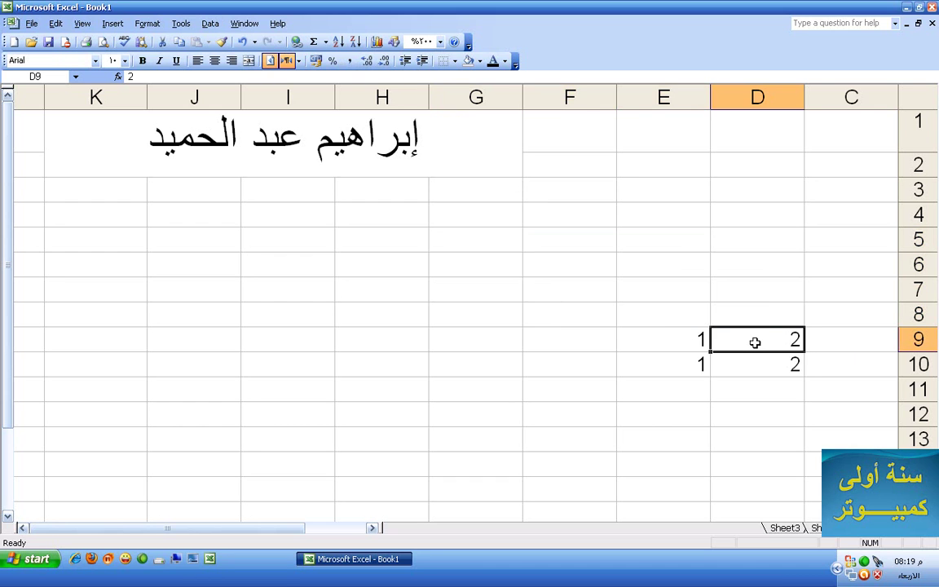
left_click(665, 339)
left_click(589, 343)
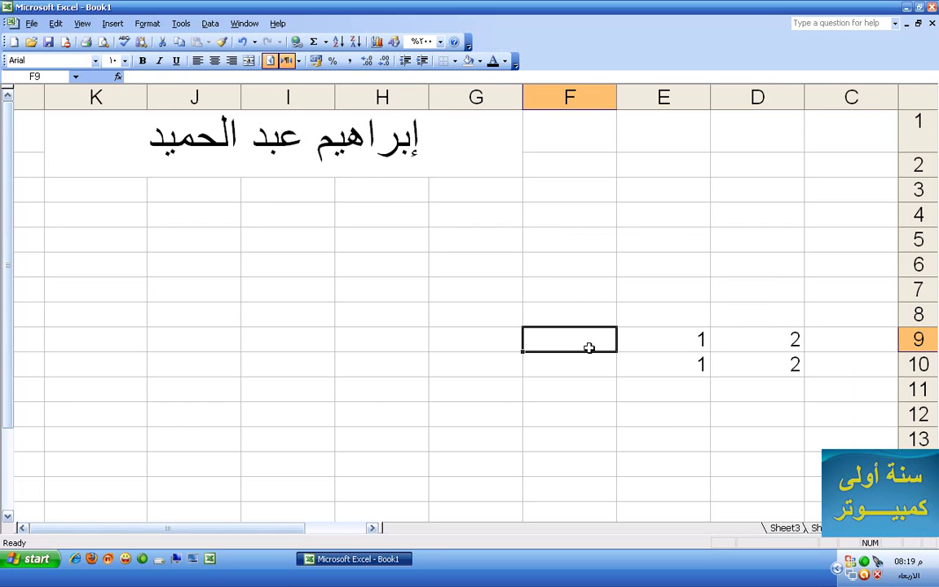
left_click(479, 293)
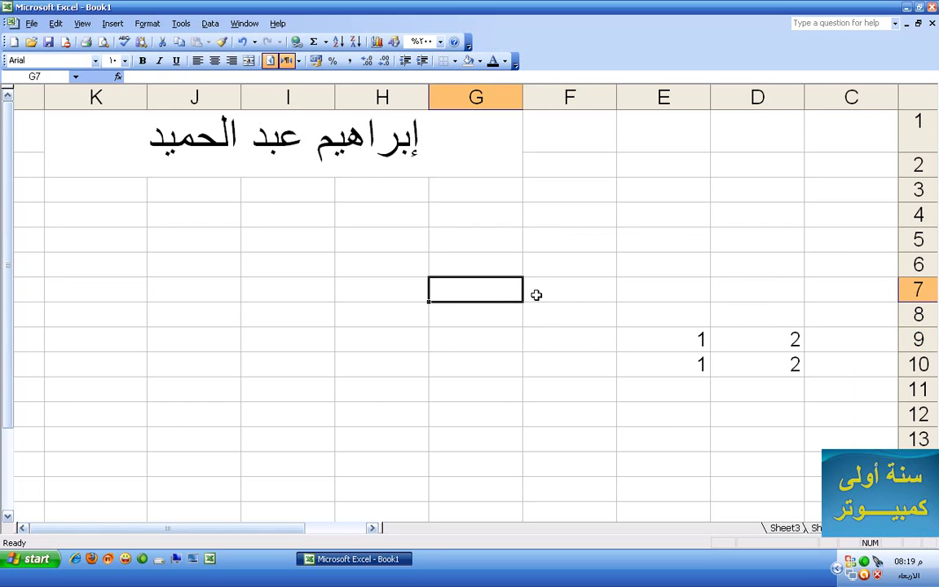
left_click(555, 343)
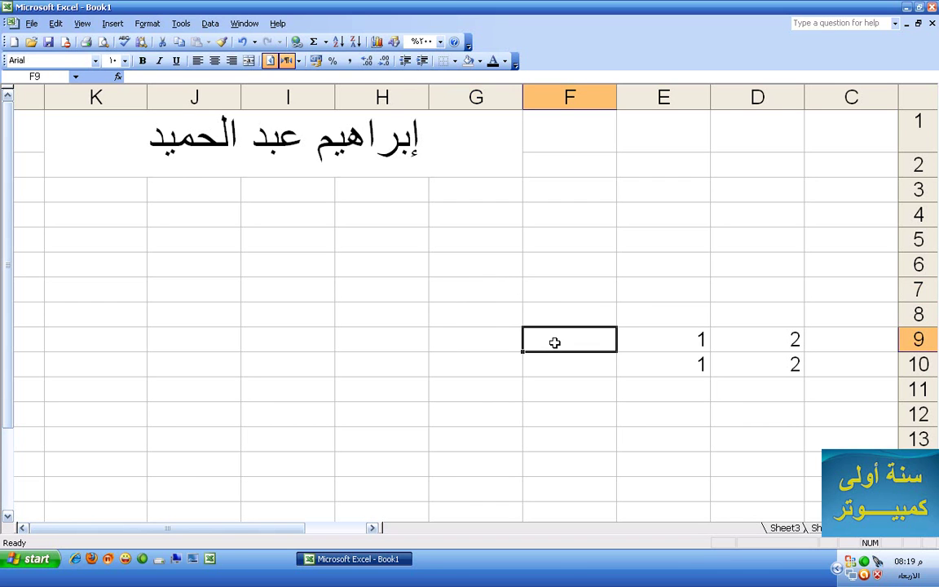
Enter the formula =D9*E9 in F9, showing the product 2
type("=")
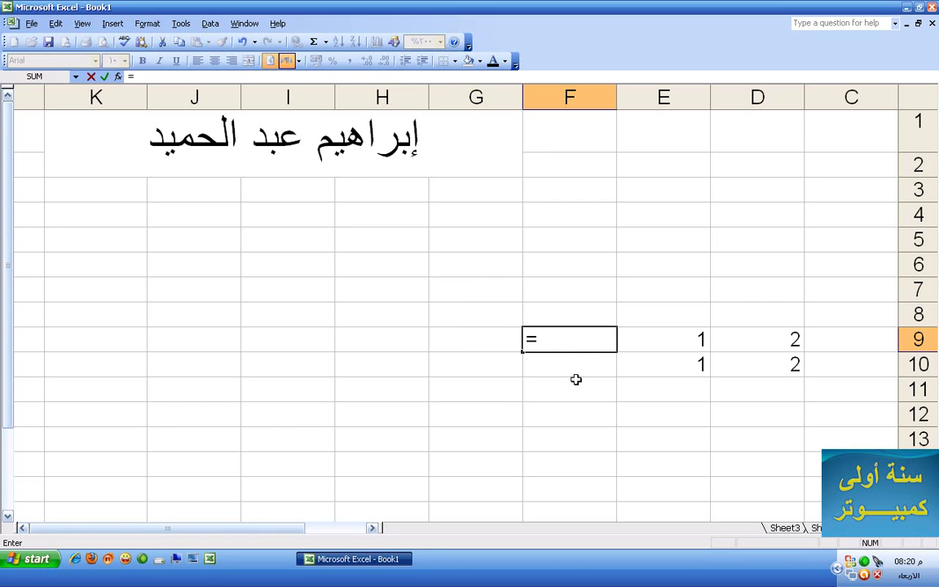
left_click(768, 342)
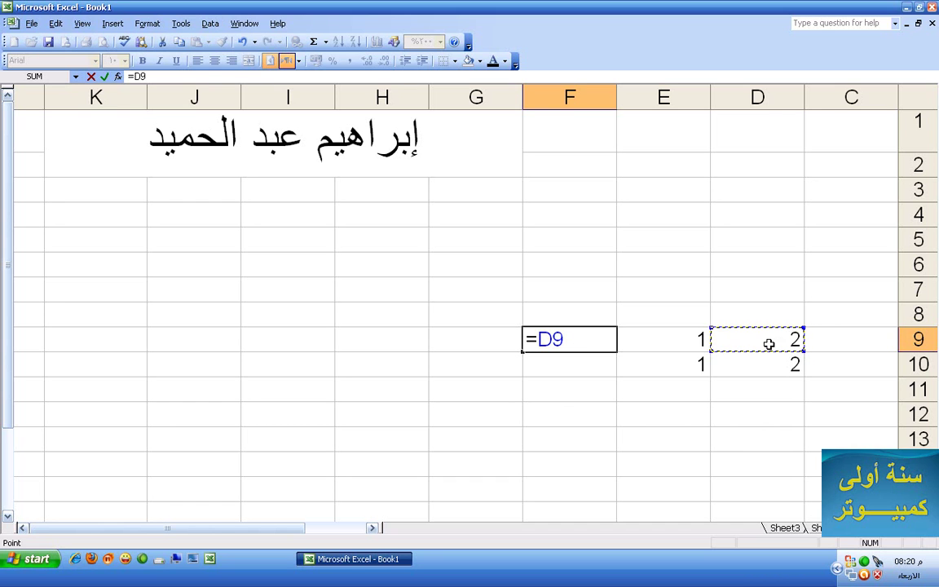
type("*")
left_click(680, 343)
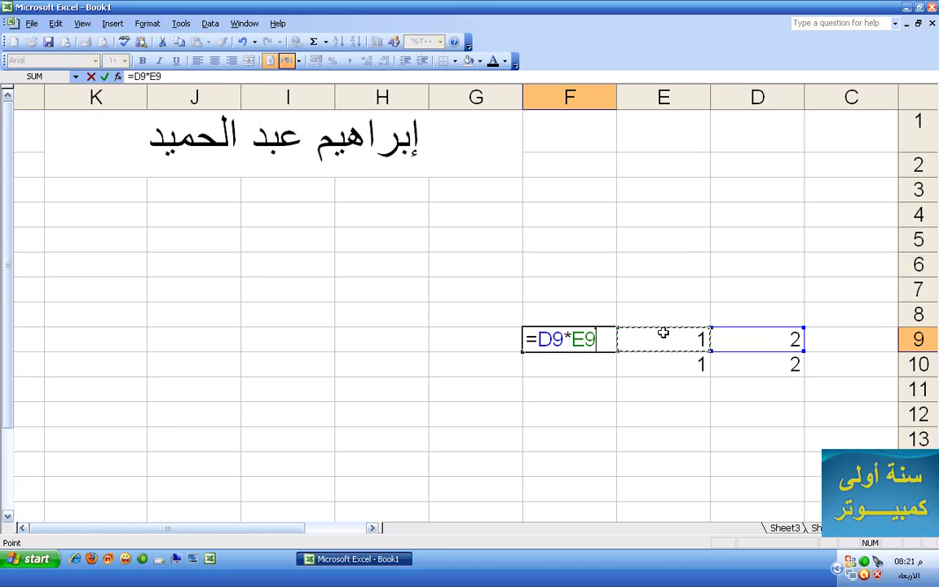
key("Return")
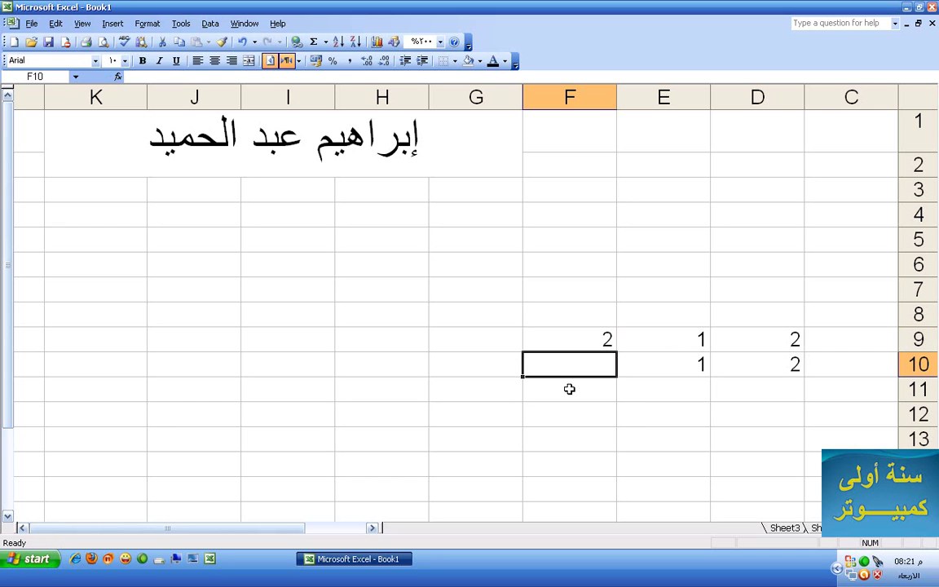
Change D9 to 8 and E9 to 9 so F9 shows 72, then select F10
left_click(790, 339)
type("8")
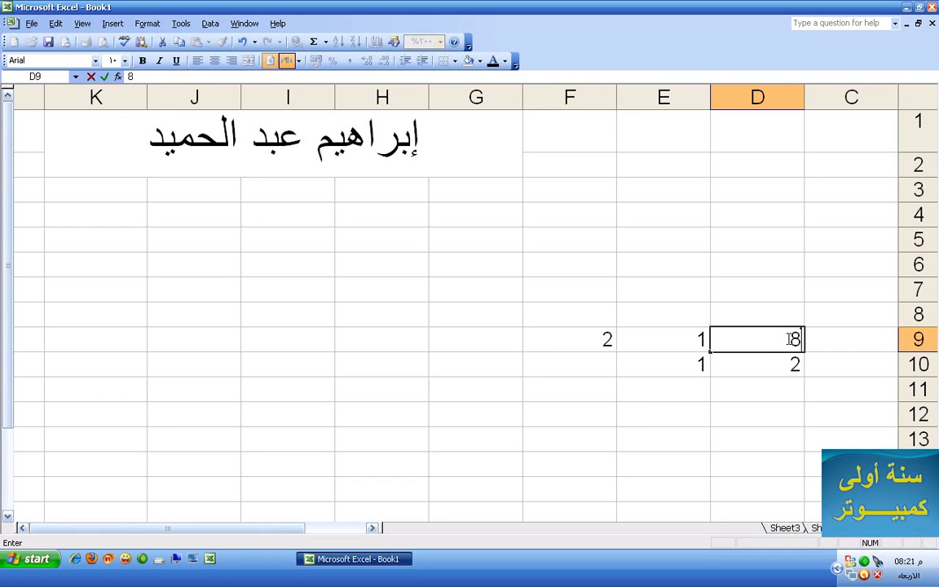
key("Tab")
type("9")
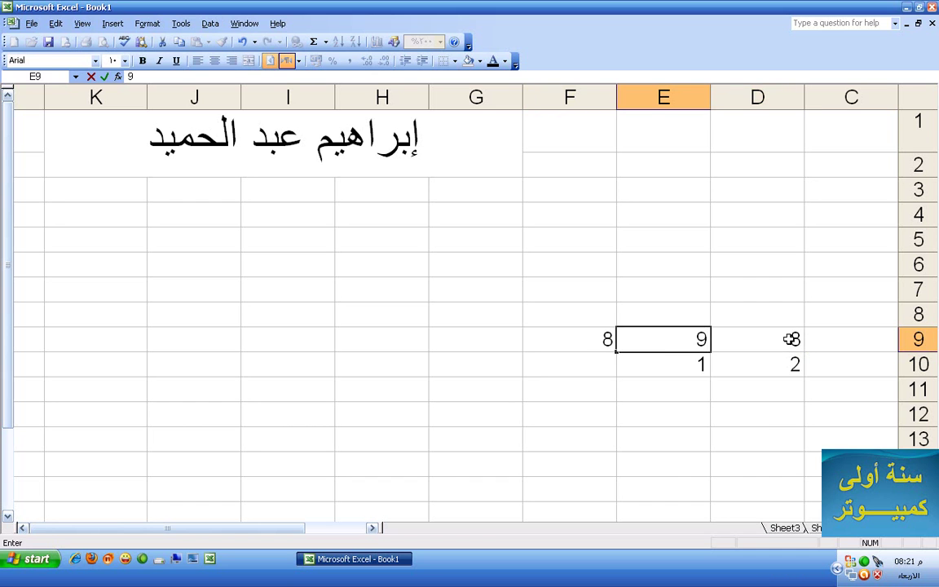
key("Return")
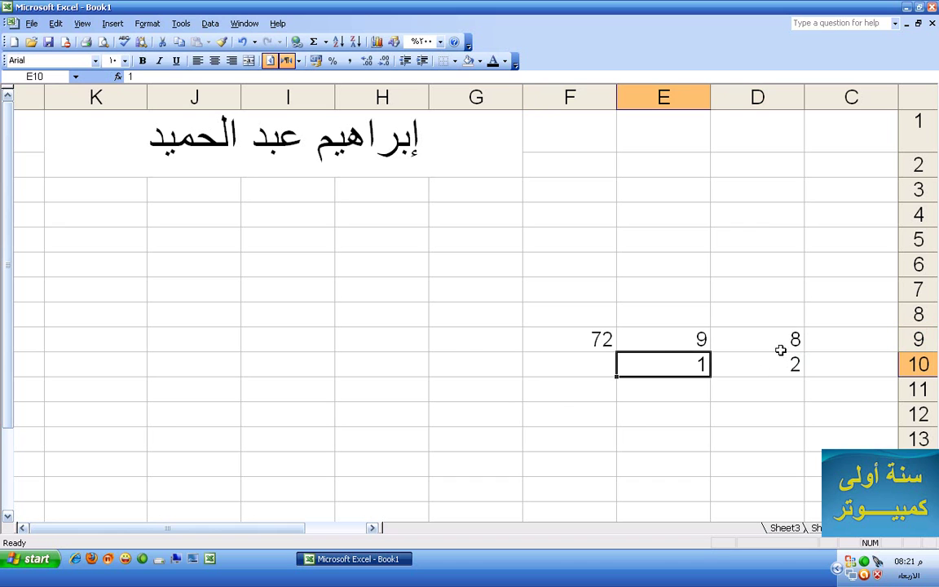
left_click(781, 365)
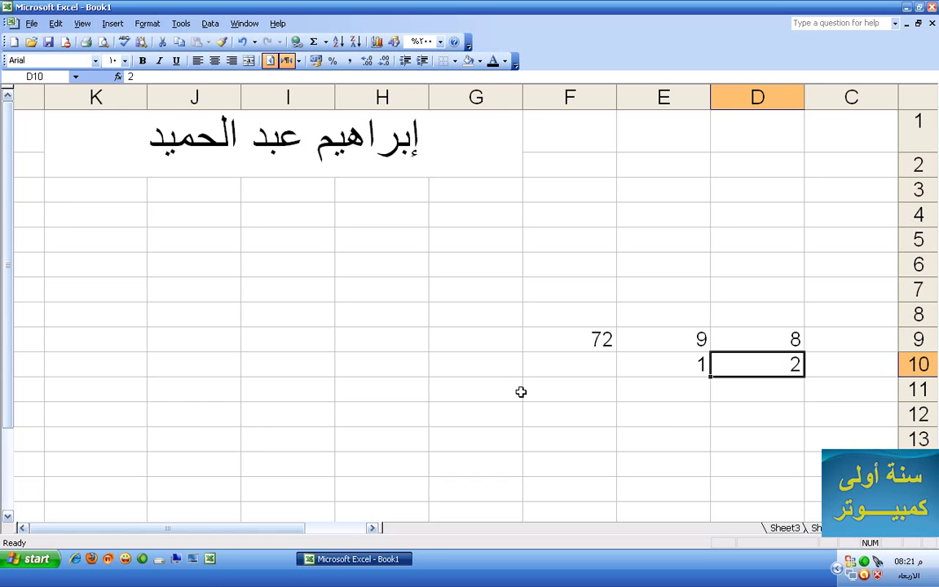
left_click(556, 364)
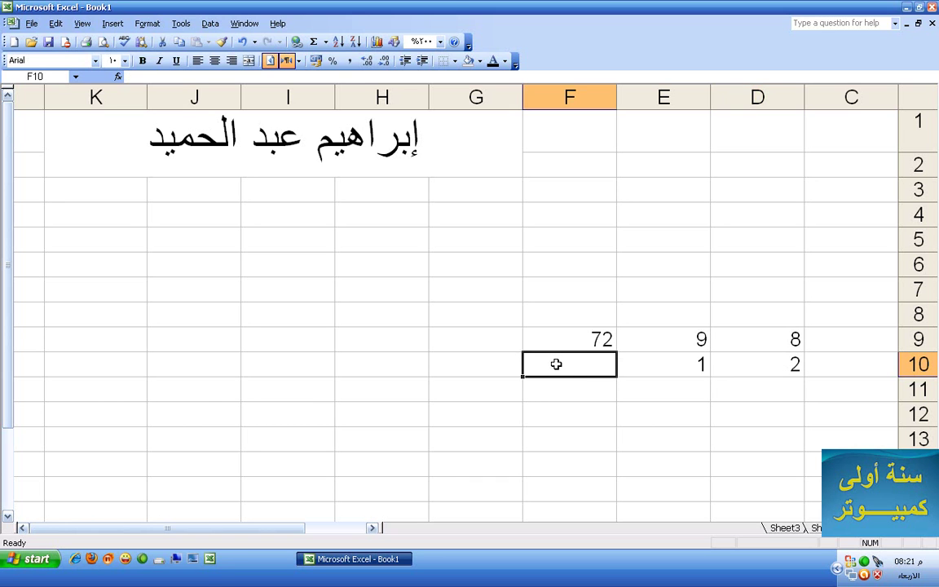
Enter the formula =D10/E10 in F10
type("=")
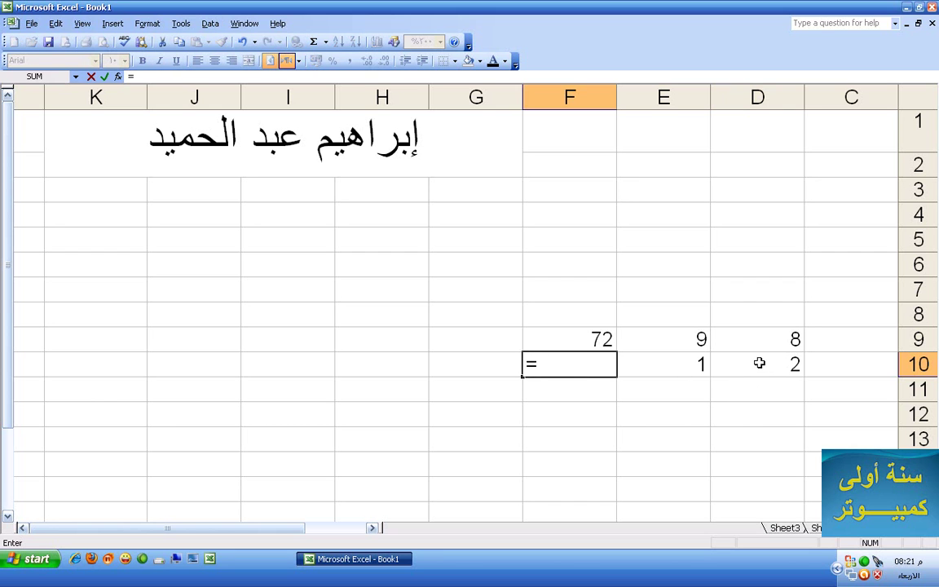
left_click(760, 363)
type("/")
left_click(685, 366)
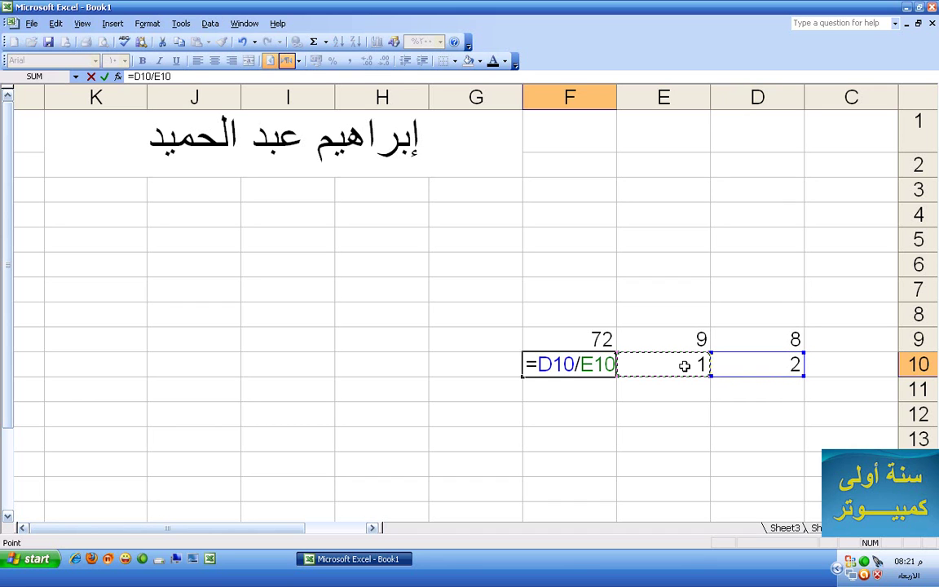
key("Return")
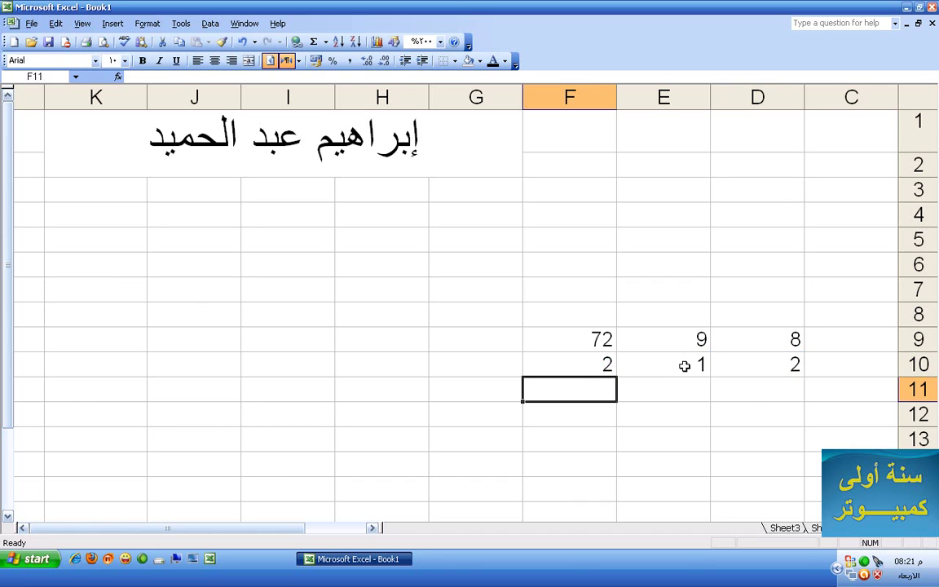
Test the division with new values: E10 to 2, then D10 to 100 and E10 to 10
left_click(684, 368)
type("2")
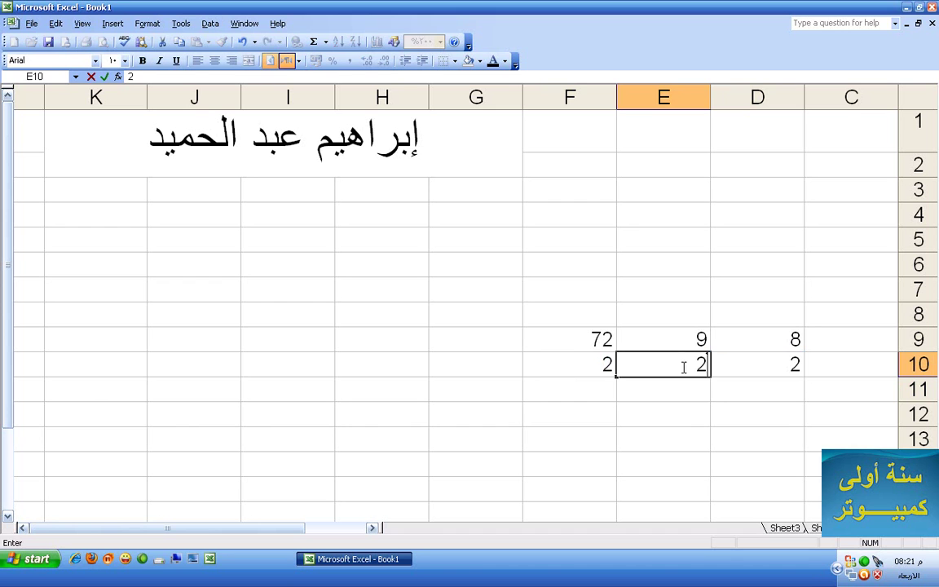
key("Return")
left_click(736, 364)
type("100")
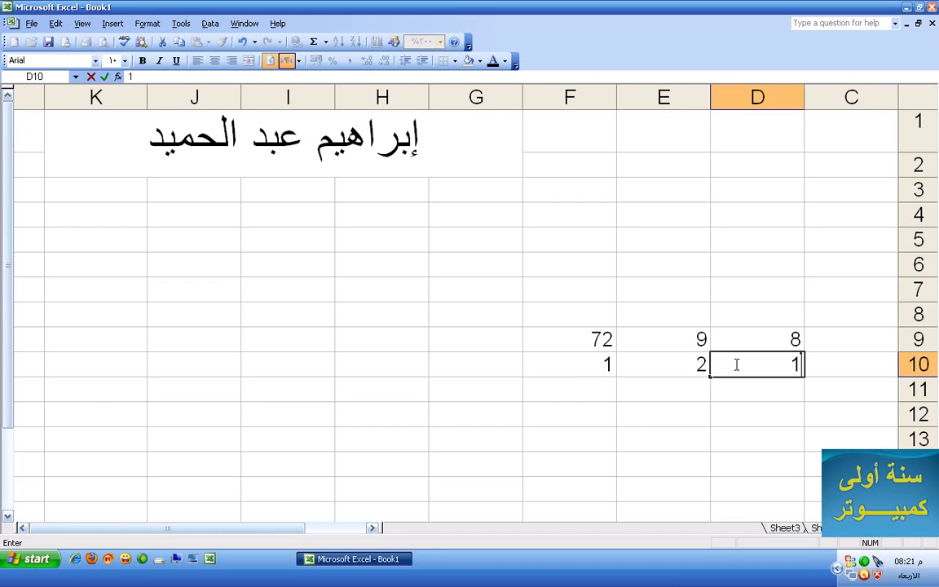
left_click(683, 359)
type("10")
key("Return")
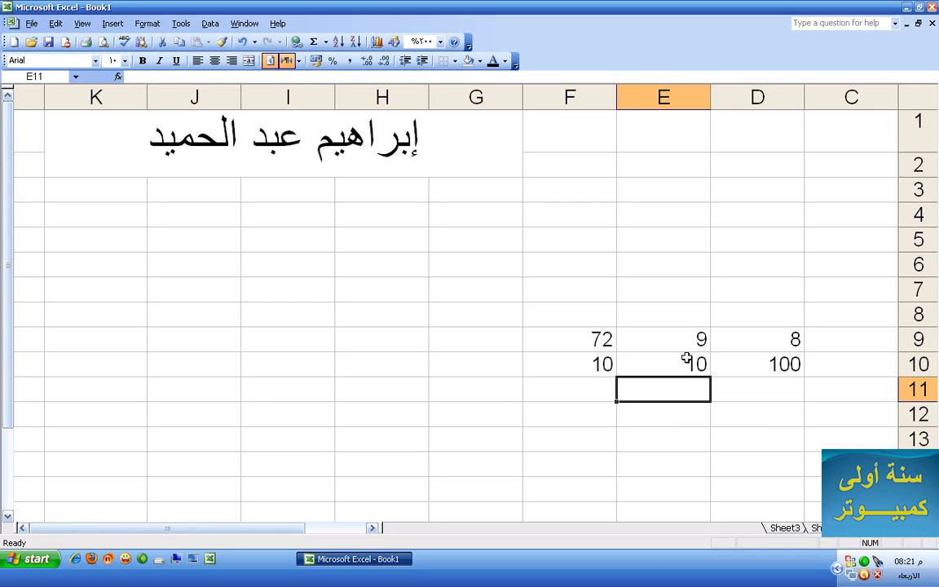
Clear the practice numbers and results in C7:G12, leaving the title
key("Down")
key("Down")
key("Down")
key("Down")
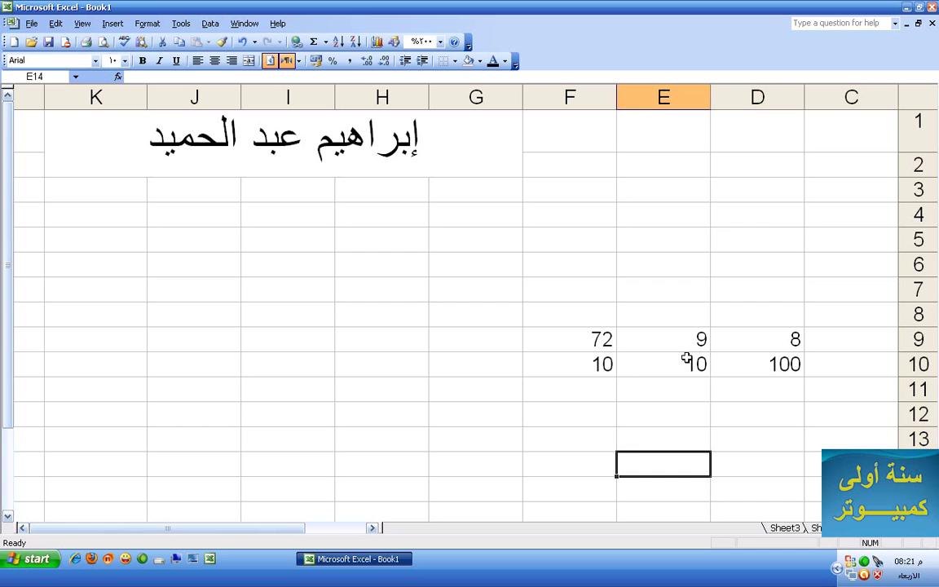
key("Up")
key("Up")
key("Up")
key("Up")
key("Left")
key("Left")
key("Left")
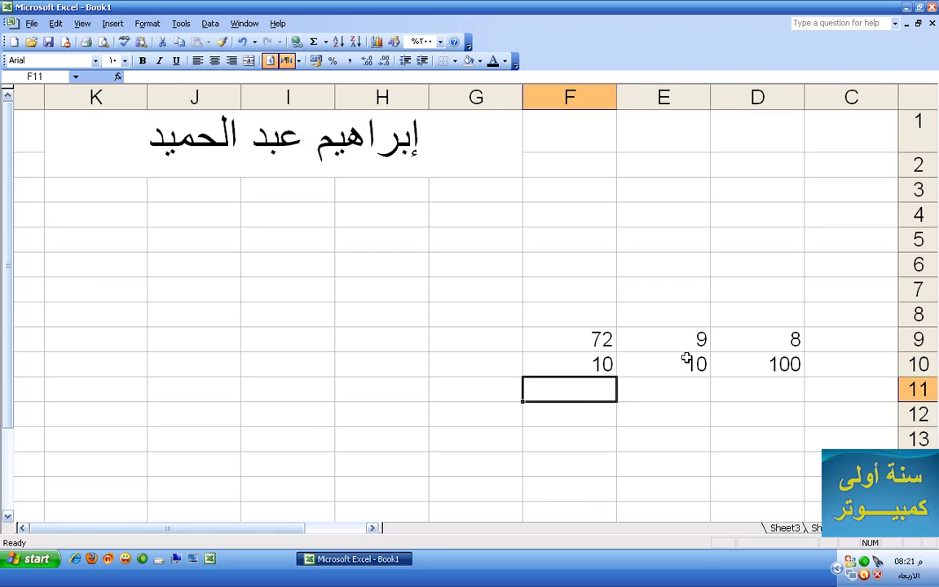
key("Right")
key("Up")
key("Up")
key("Right")
key("Right")
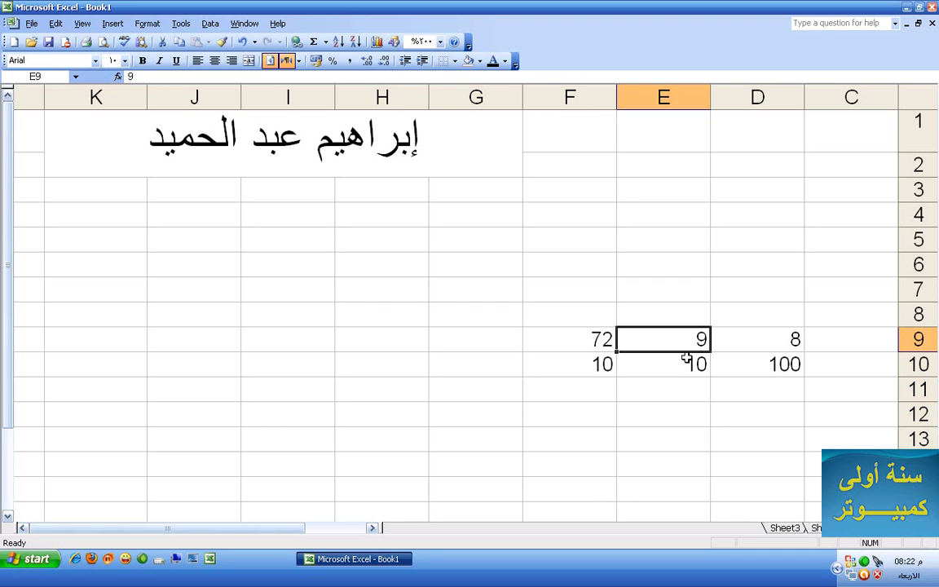
key("Up")
key("Left")
key("Left")
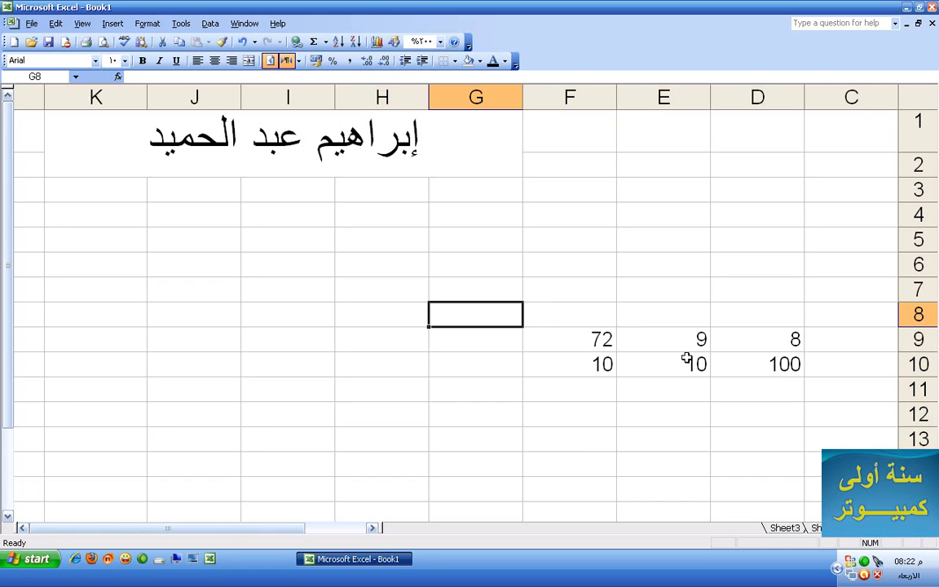
left_click(382, 148)
left_click_drag(848, 289, 492, 423)
key("Delete")
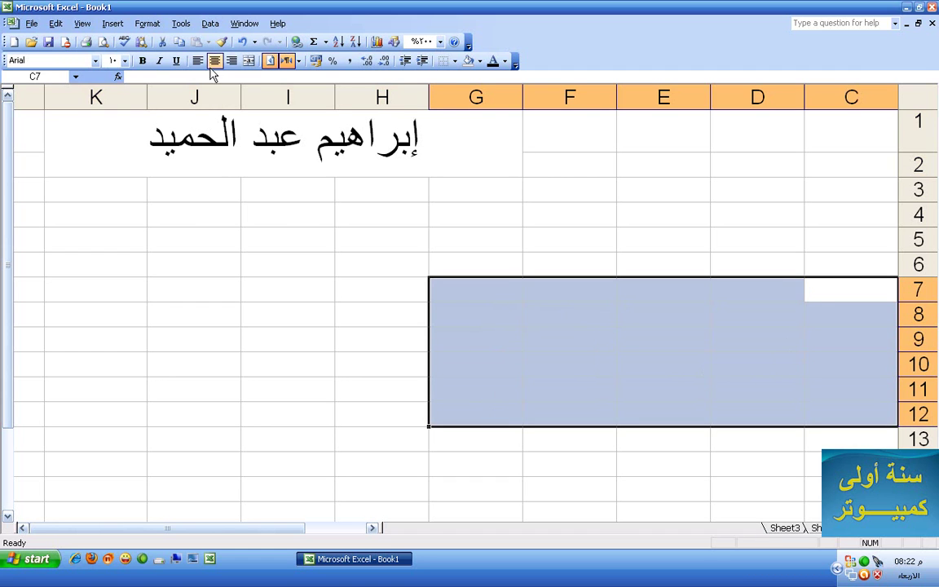
left_click(325, 141)
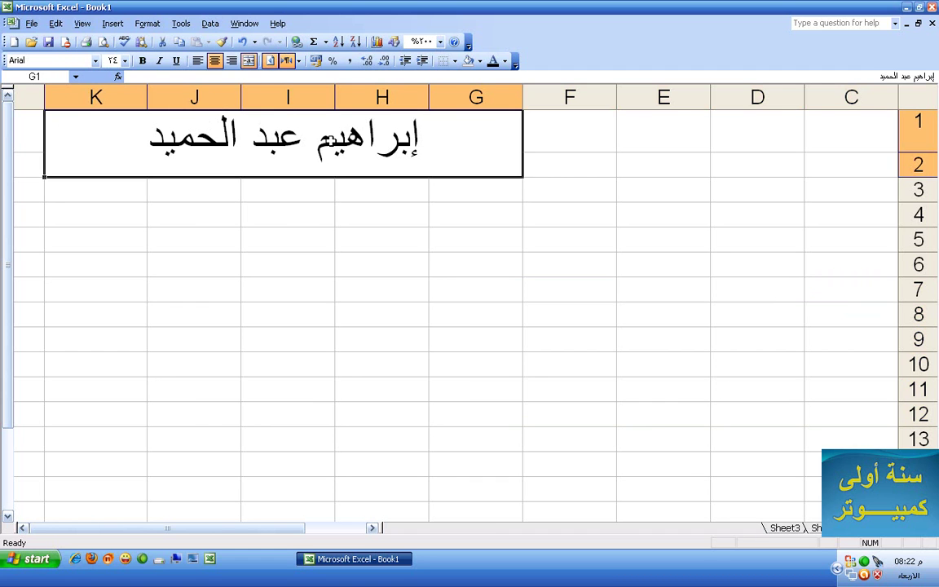
left_click(297, 43)
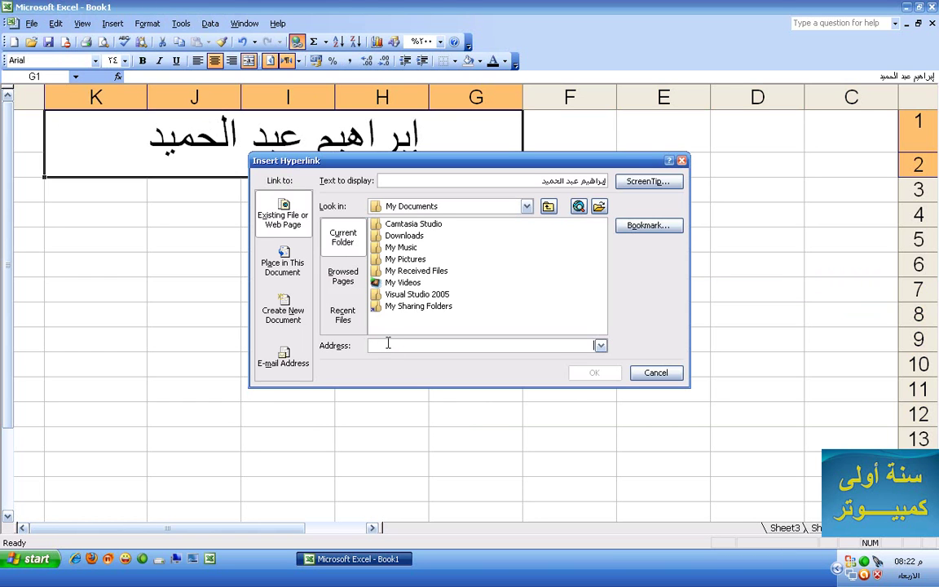
type("www")
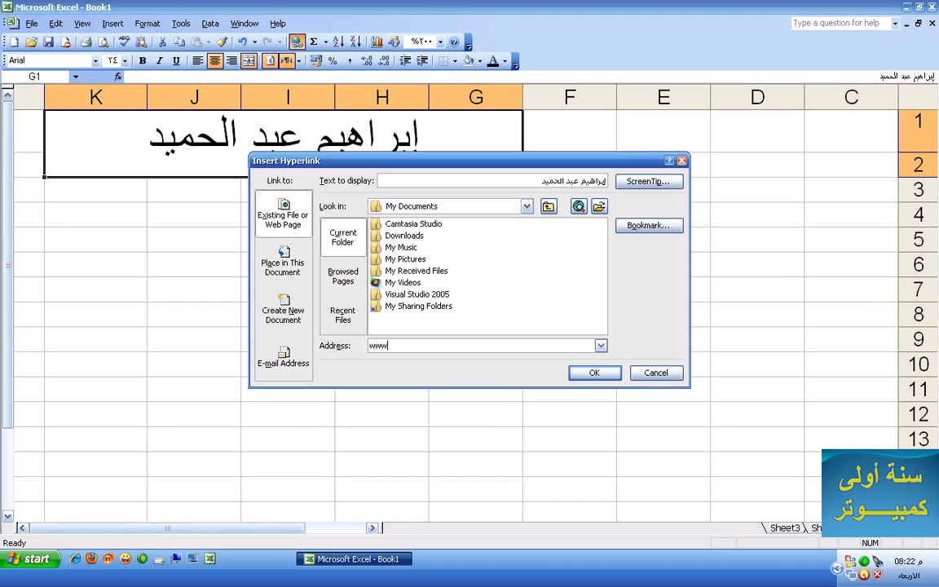
type(".google.com/")
left_click(599, 374)
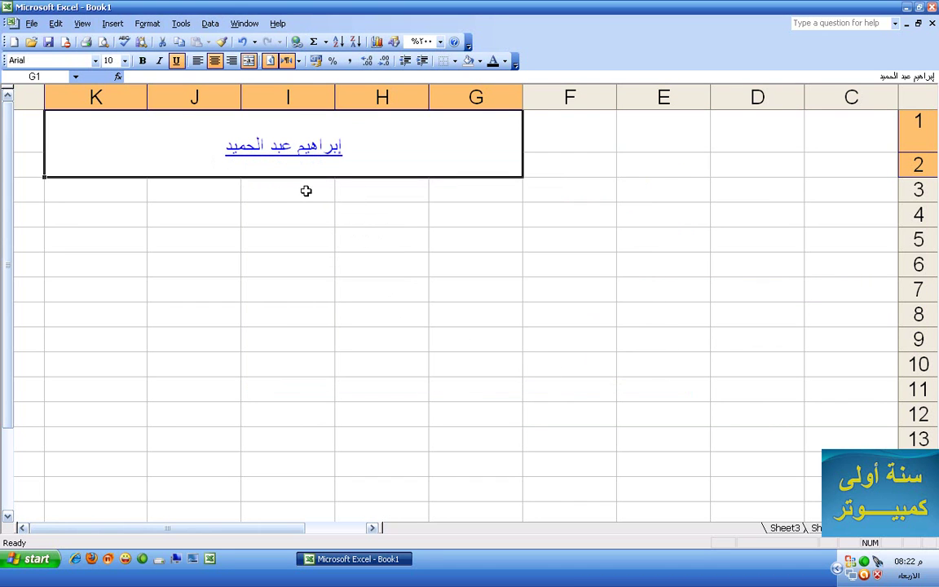
left_click(299, 157)
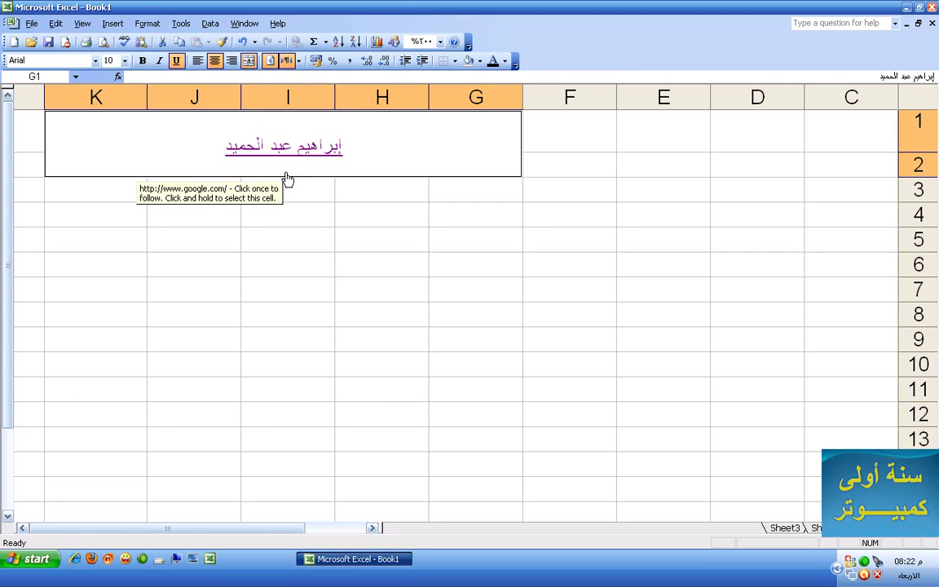
left_click(261, 147)
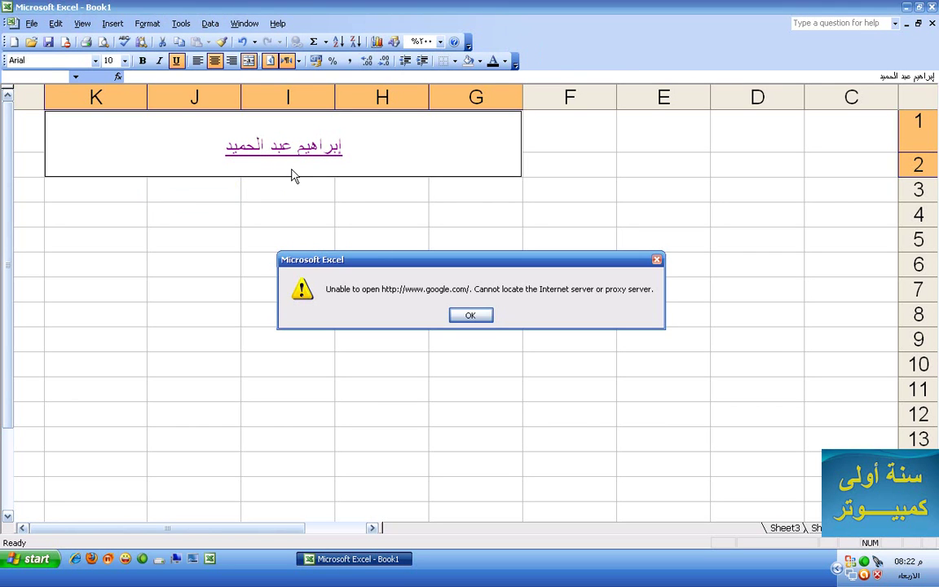
left_click(484, 320)
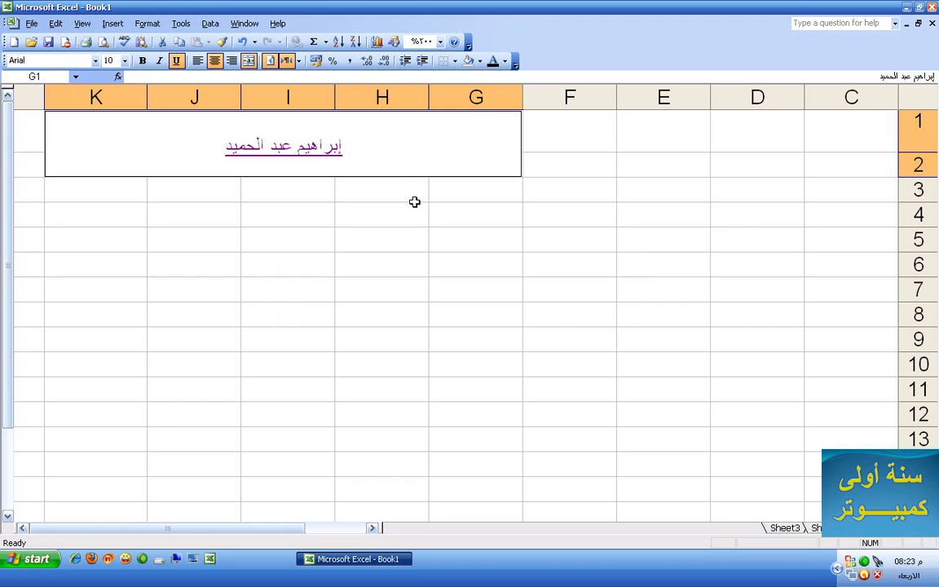
left_click(396, 181)
left_click(378, 168)
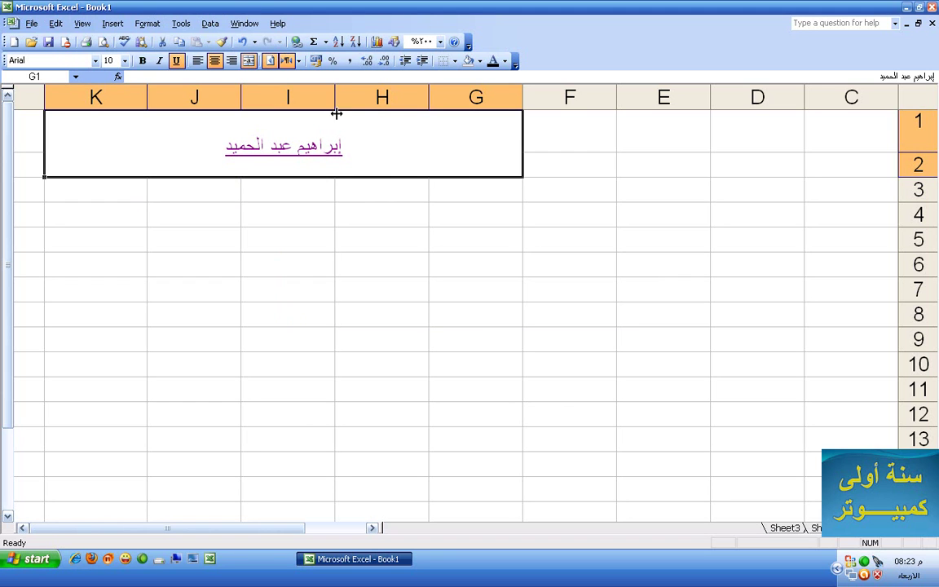
left_click(298, 42)
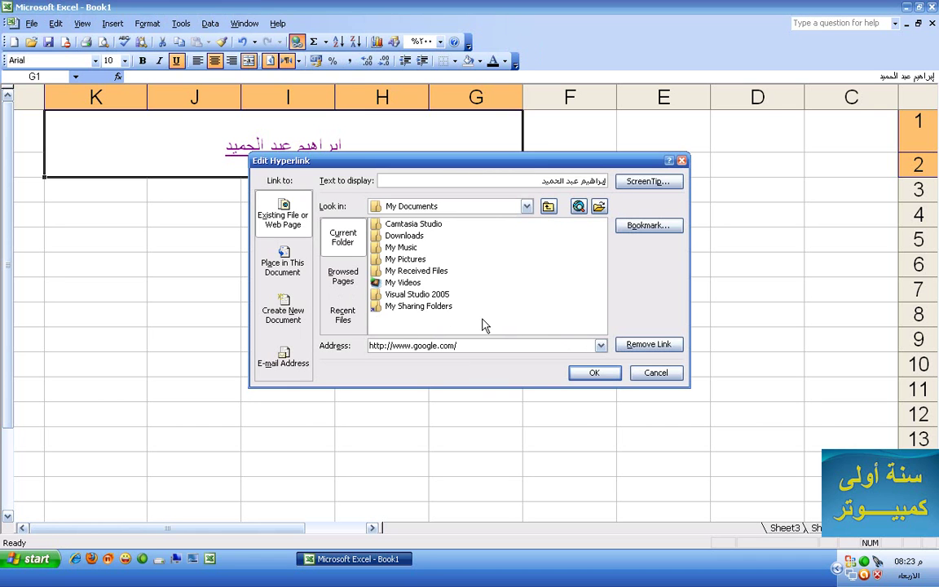
left_click(471, 316)
left_click(655, 373)
left_click_drag(837, 171, 596, 370)
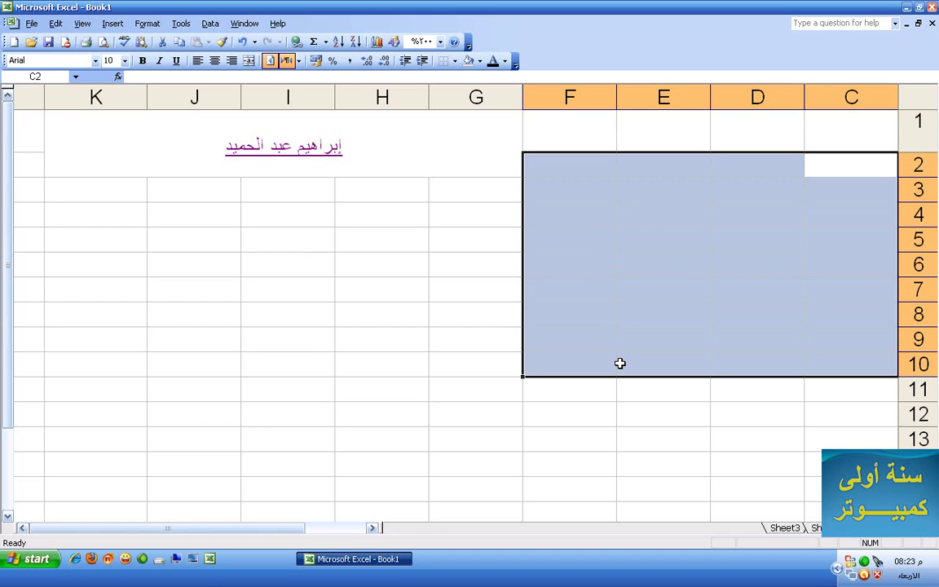
left_click(734, 219)
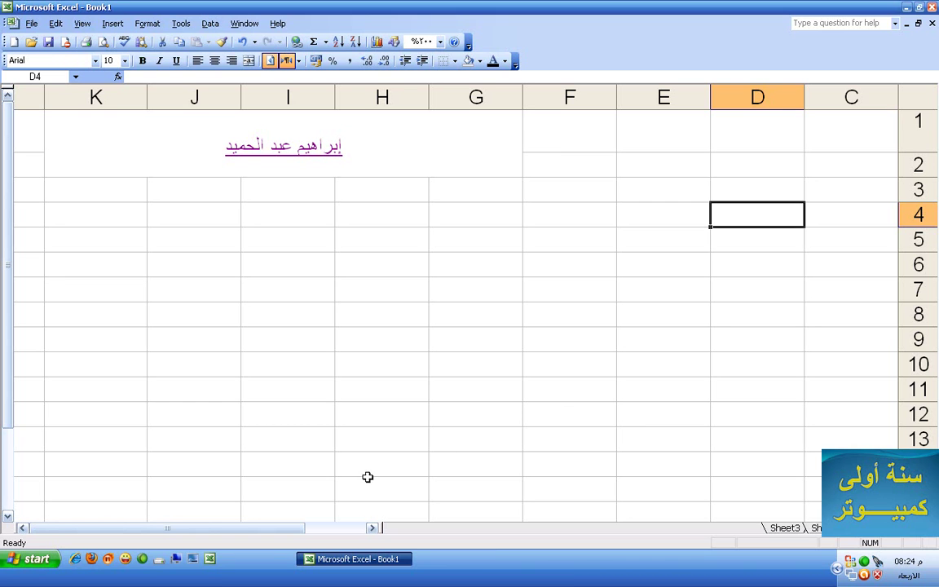
Repoint the title hyperlink to Blue hills in My Pictures > Sample Pictures and follow it
left_click(339, 161)
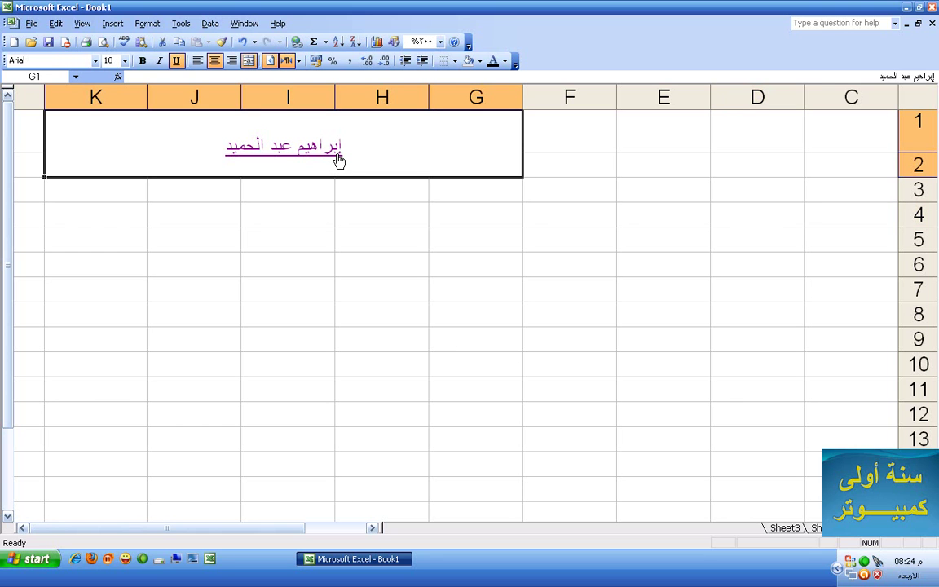
left_click(296, 44)
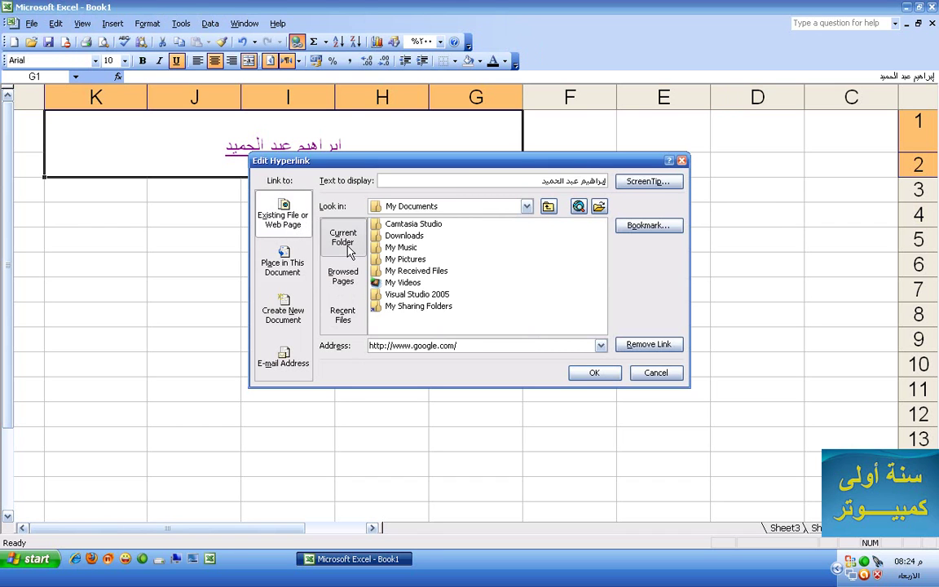
double_click(407, 259)
double_click(412, 225)
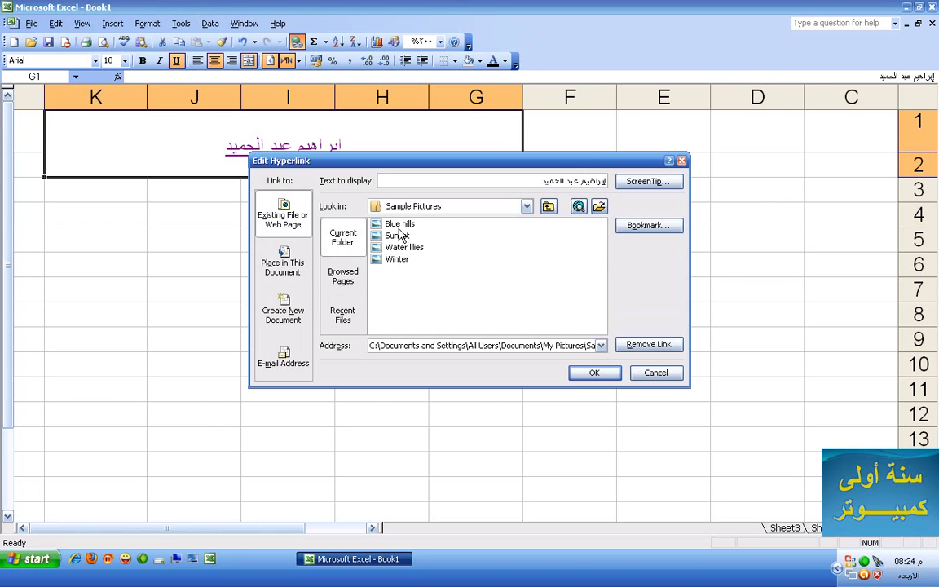
left_click(396, 227)
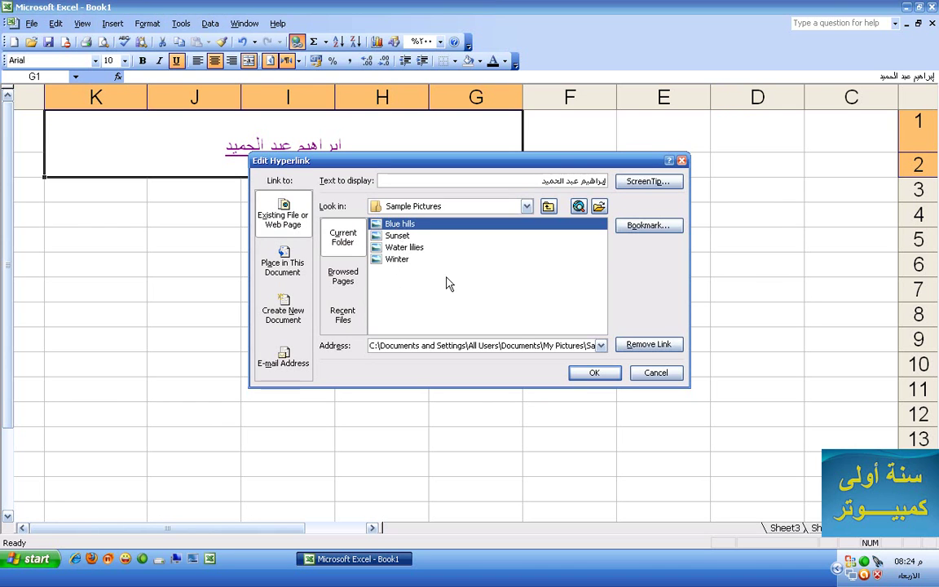
left_click(596, 375)
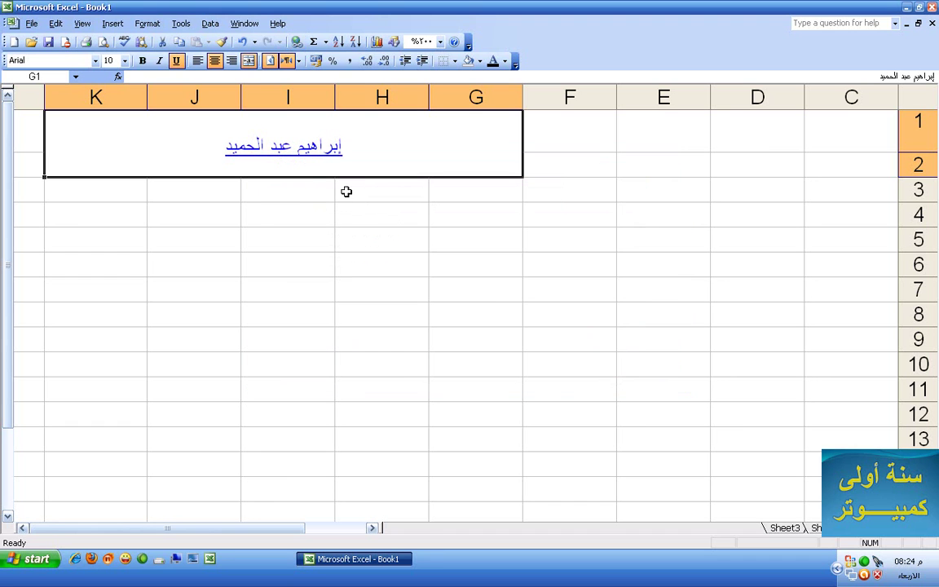
left_click(285, 145)
left_click(467, 317)
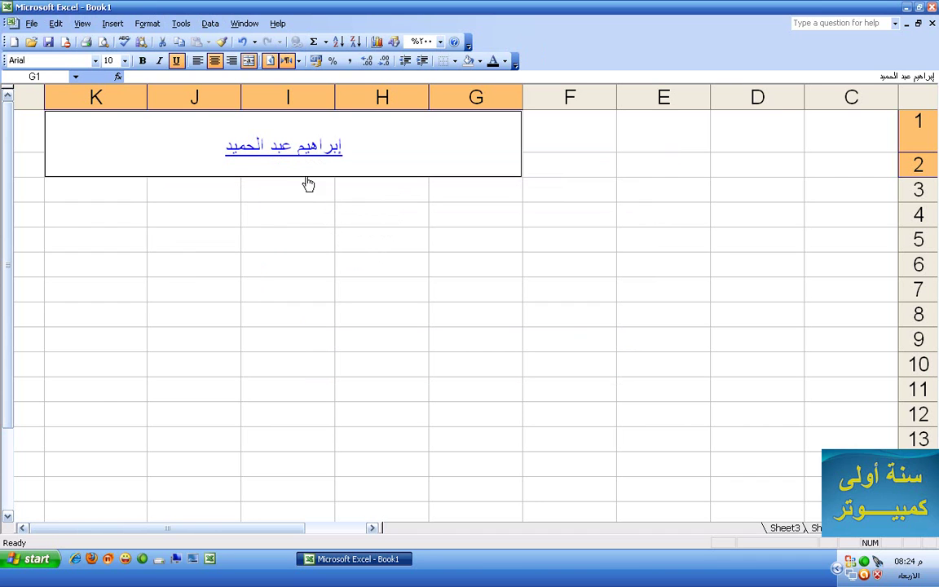
left_click(300, 153)
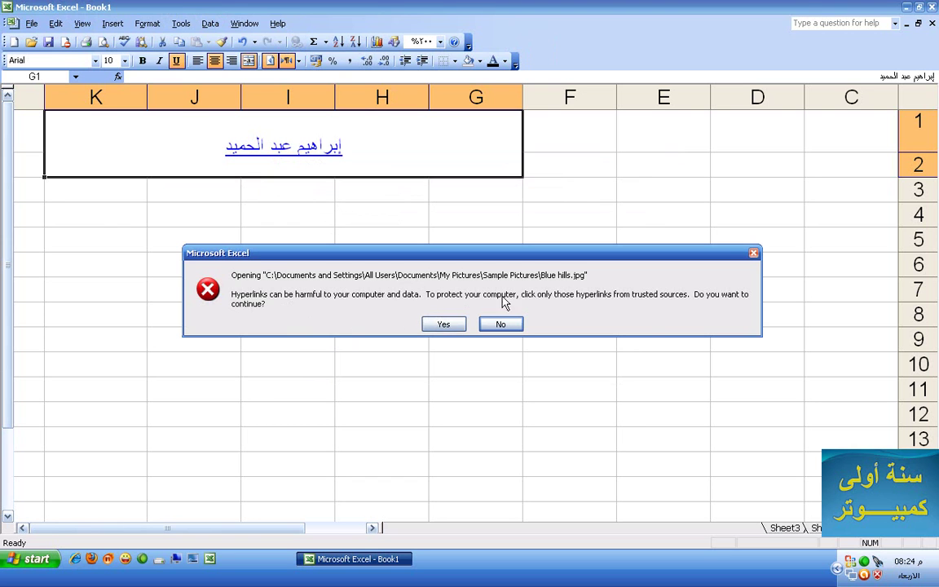
Allow the Blue hills picture to open, then close Internet Explorer to return to Excel
left_click(462, 324)
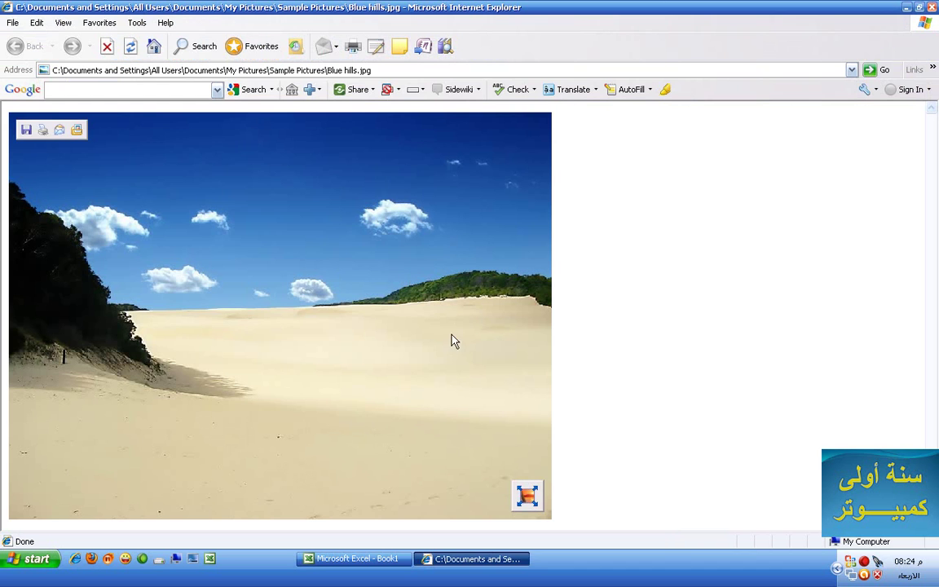
right_click(461, 556)
left_click(481, 543)
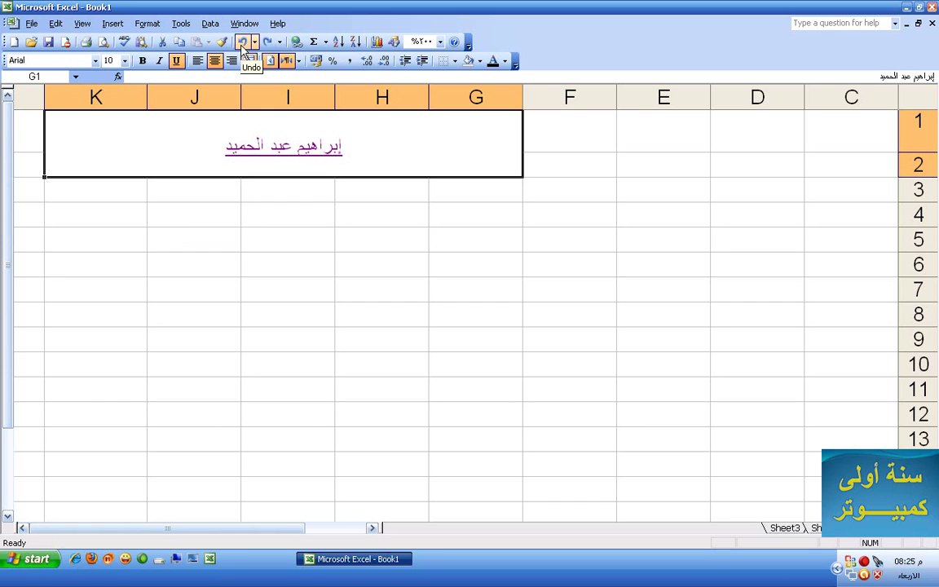
left_click(242, 42)
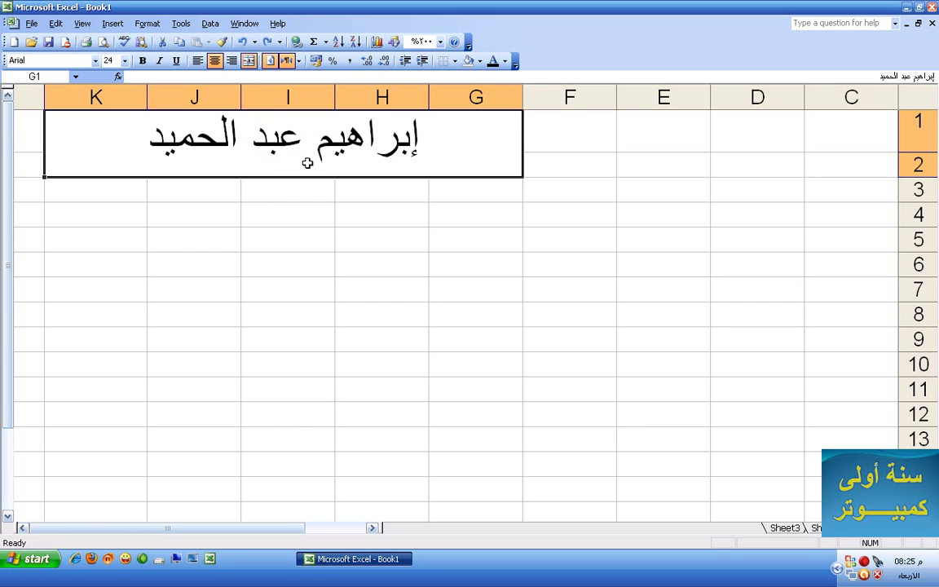
left_click(254, 42)
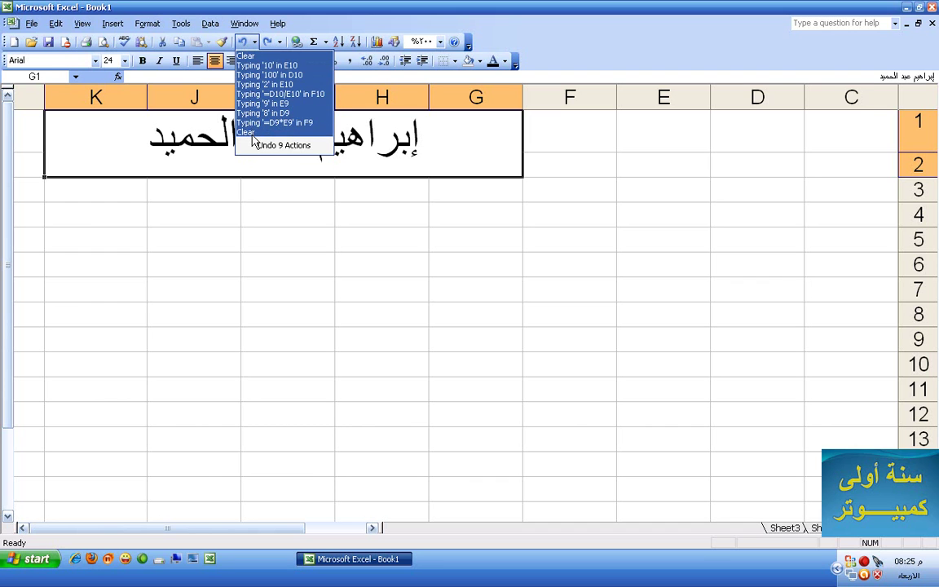
left_click(253, 122)
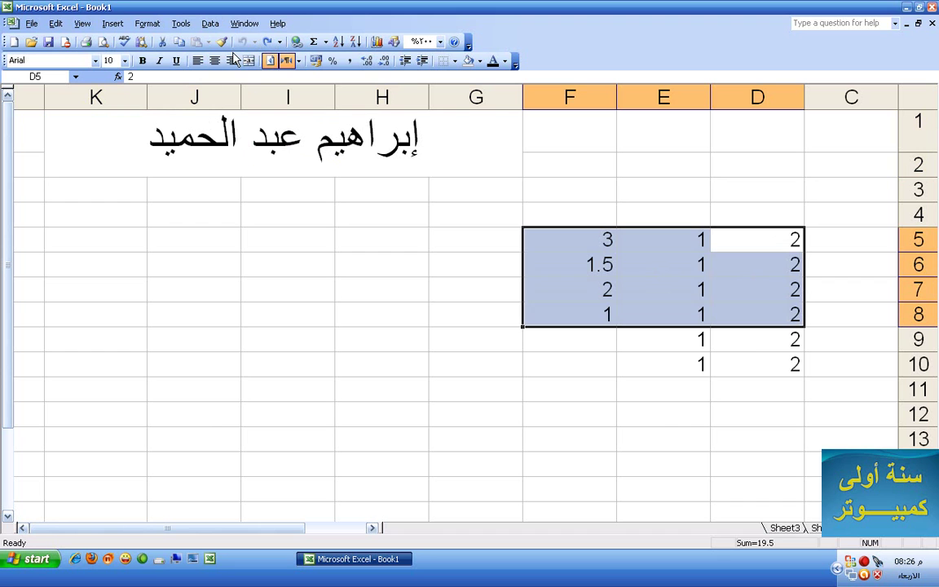
left_click_drag(814, 212, 534, 381)
key("Delete")
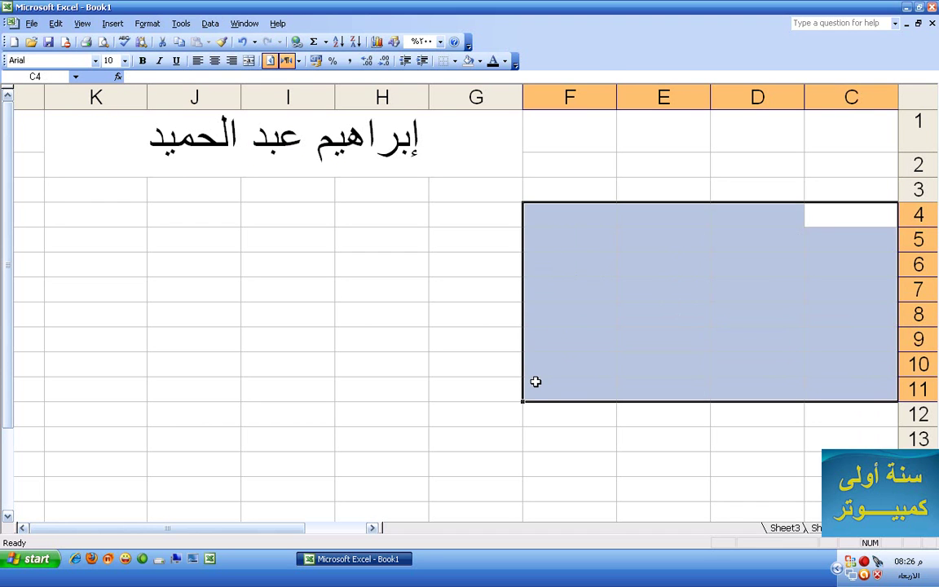
left_click(351, 292)
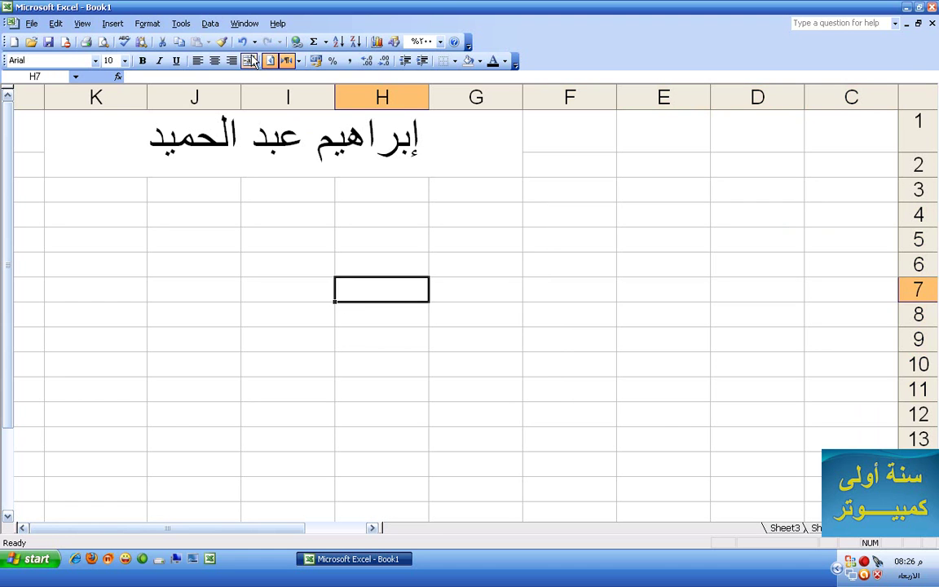
left_click(259, 116)
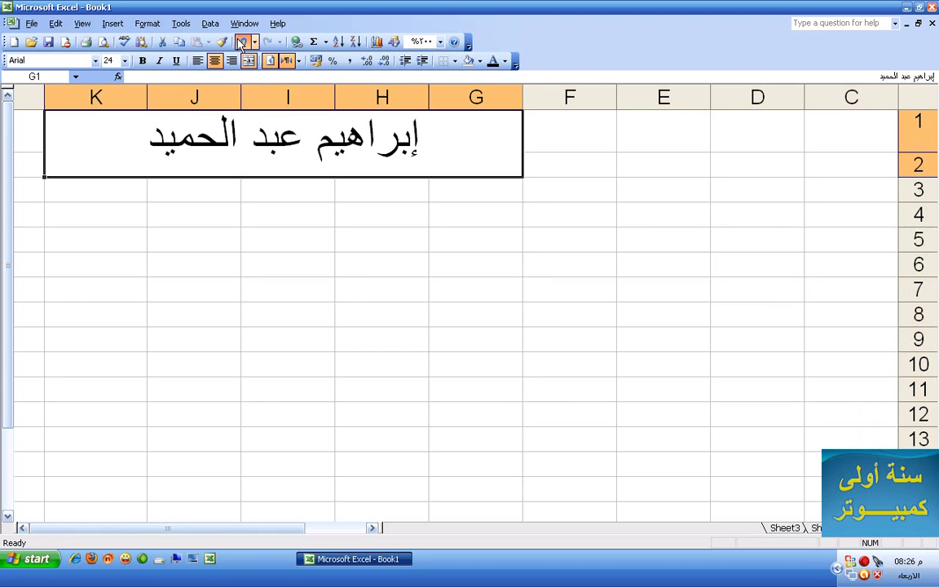
left_click(241, 43)
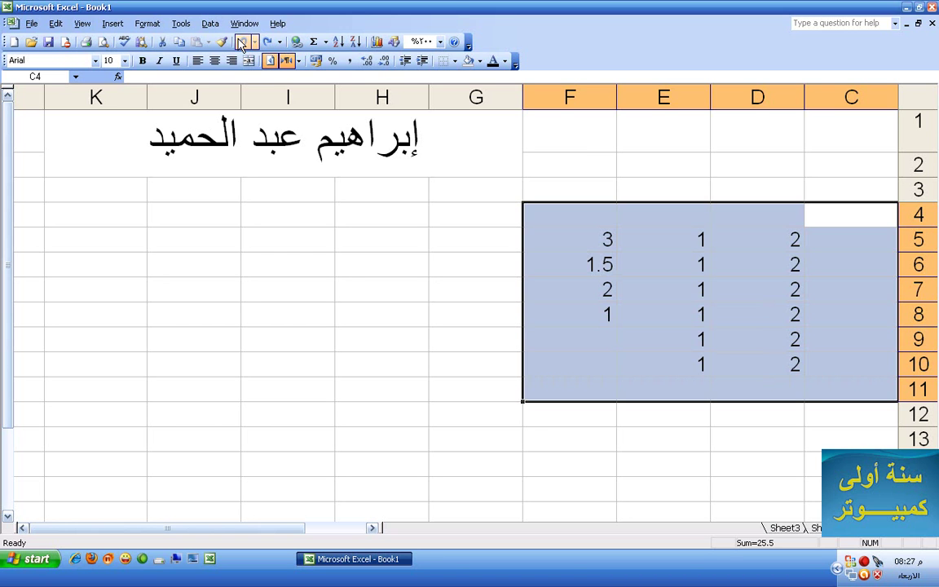
left_click(242, 42)
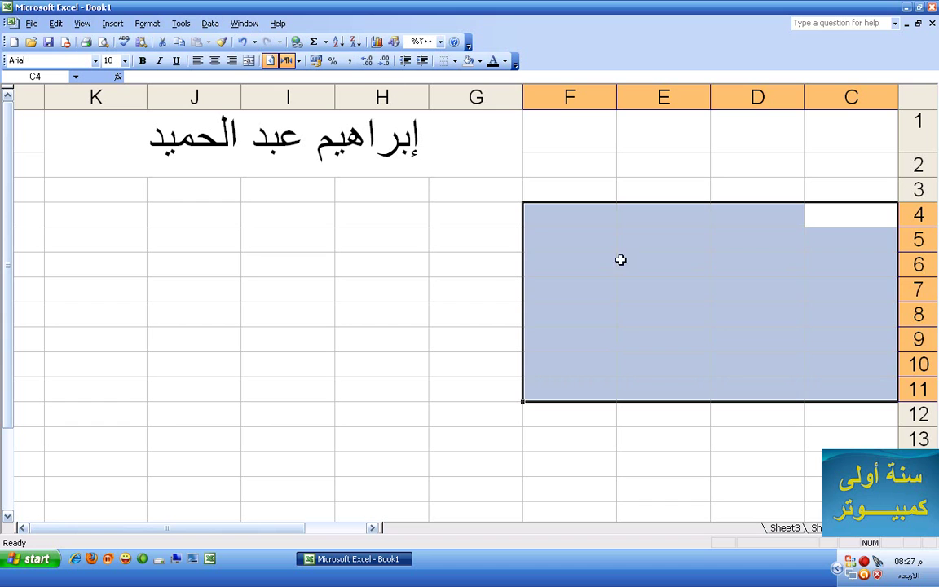
left_click(586, 190)
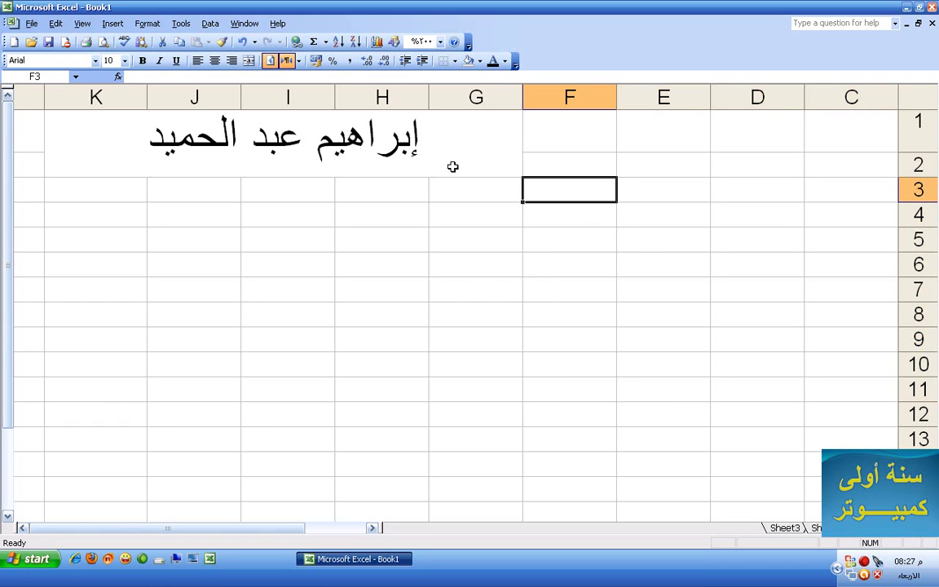
Widen column E to about 19.57 and make row 3 about 22.25 tall
left_click(665, 191)
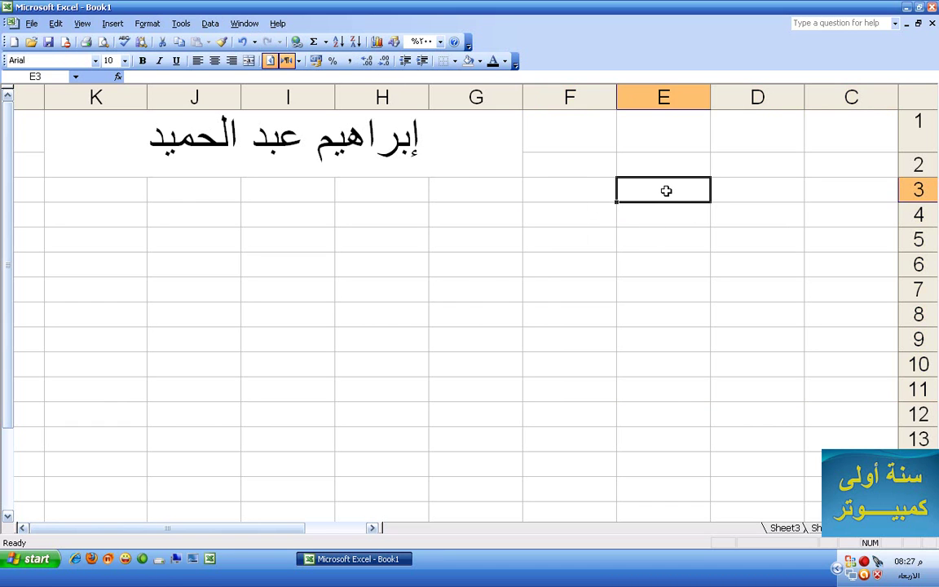
left_click_drag(618, 95, 501, 114)
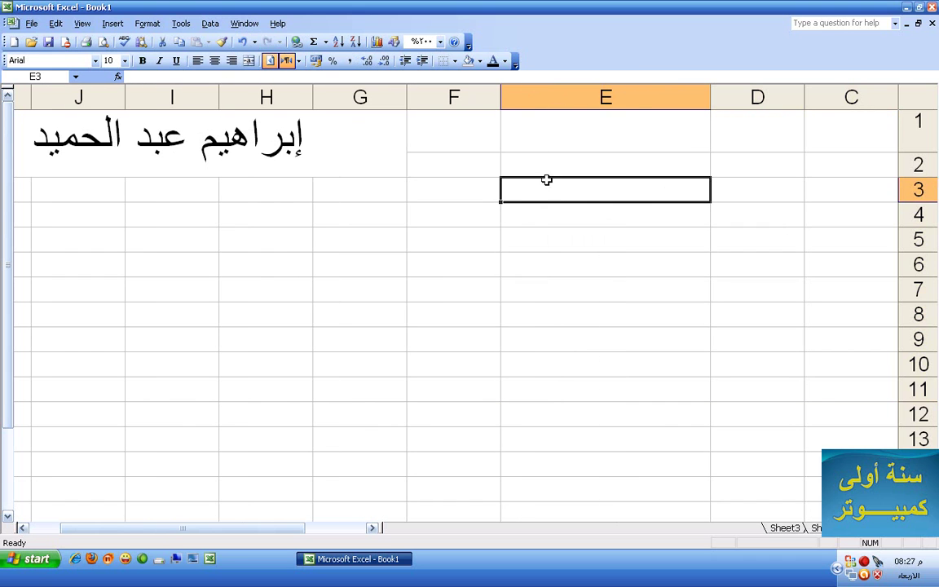
left_click_drag(902, 201, 902, 226)
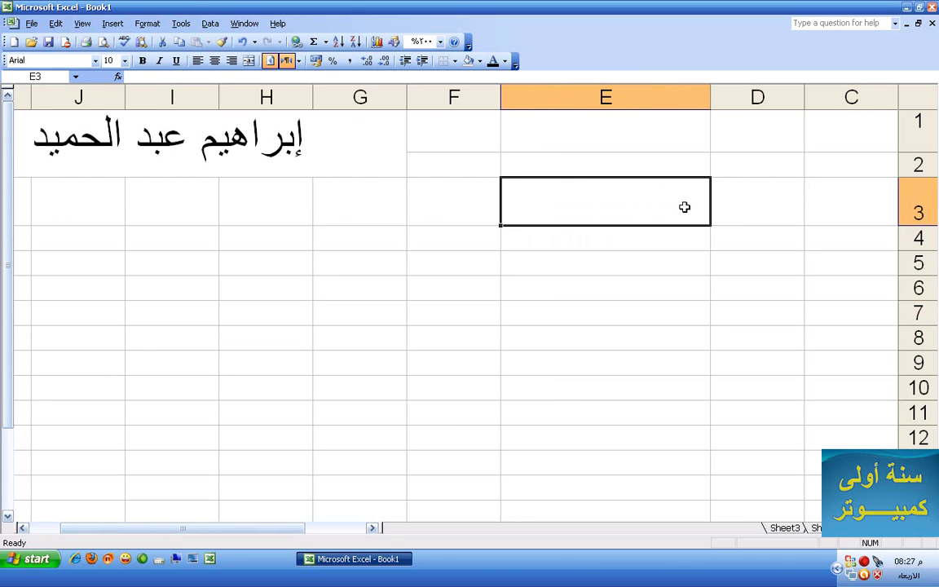
Enter a two-word Arabic personal name in cell E3
type("H")
key("BackSpace")
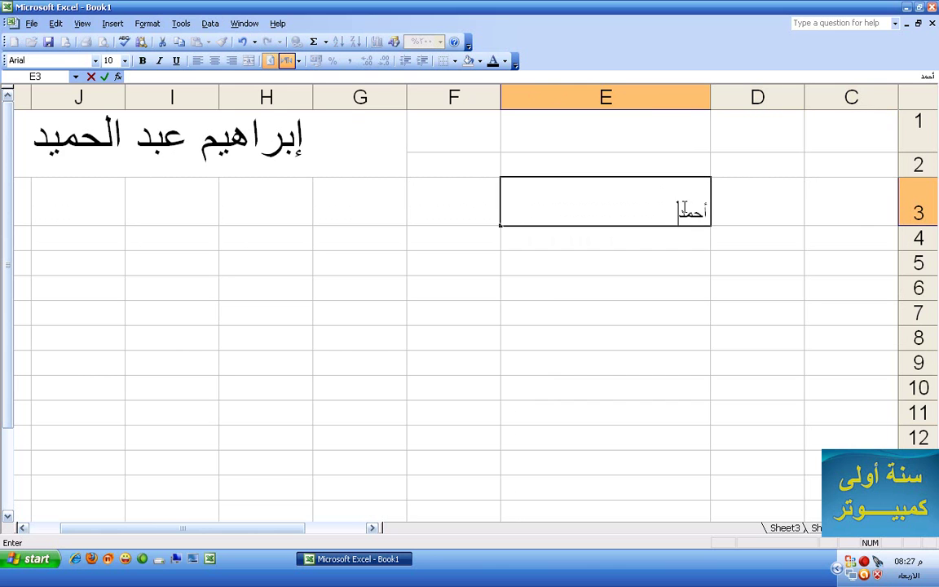
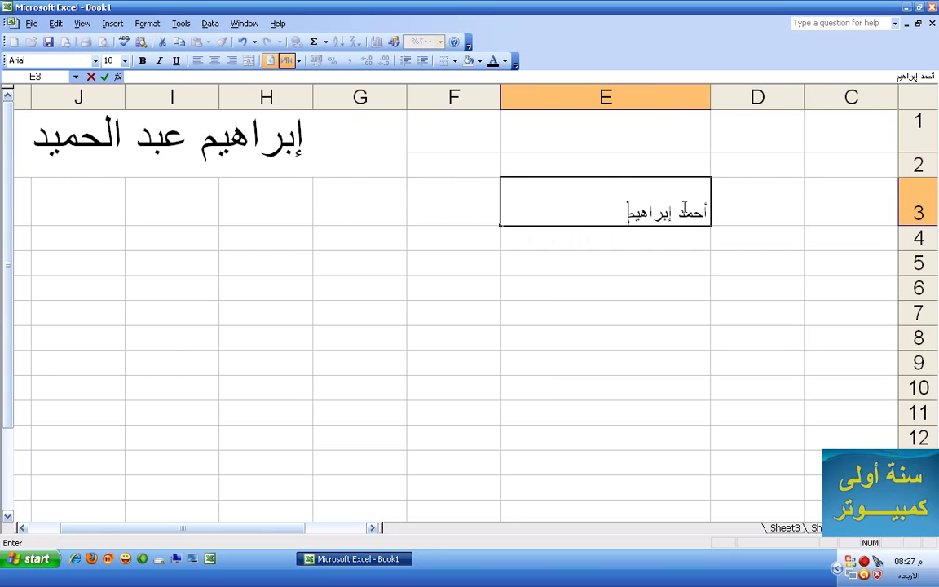
left_click_drag(585, 212, 709, 212)
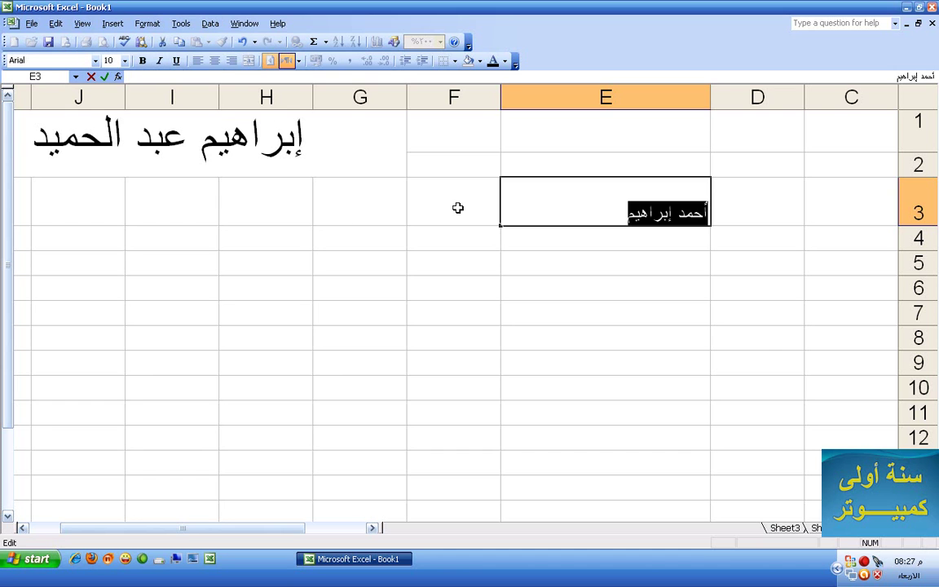
left_click(457, 206)
left_click(593, 208)
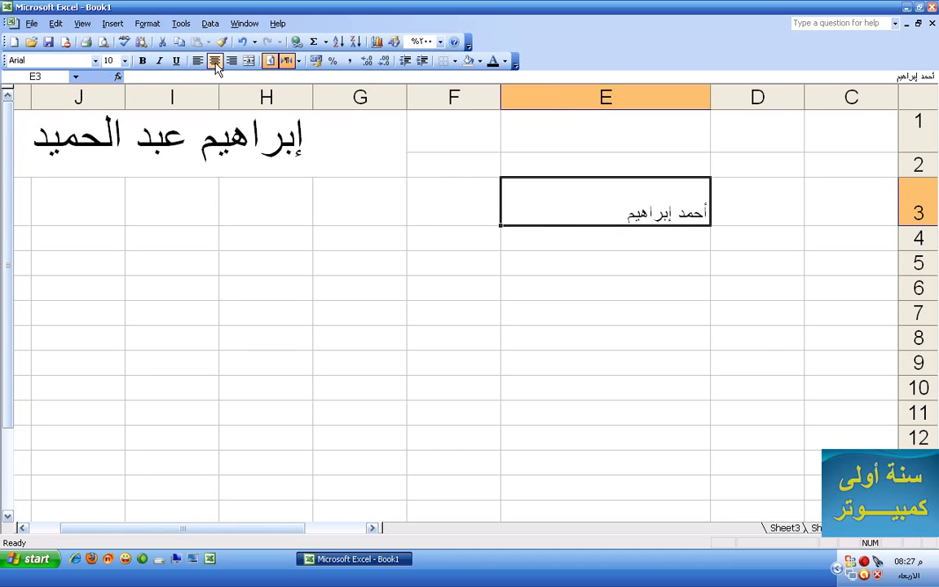
Center and bold the name in E3 and set it to 16 pt Arabic Transparent
left_click(215, 62)
left_click(142, 61)
left_click(125, 60)
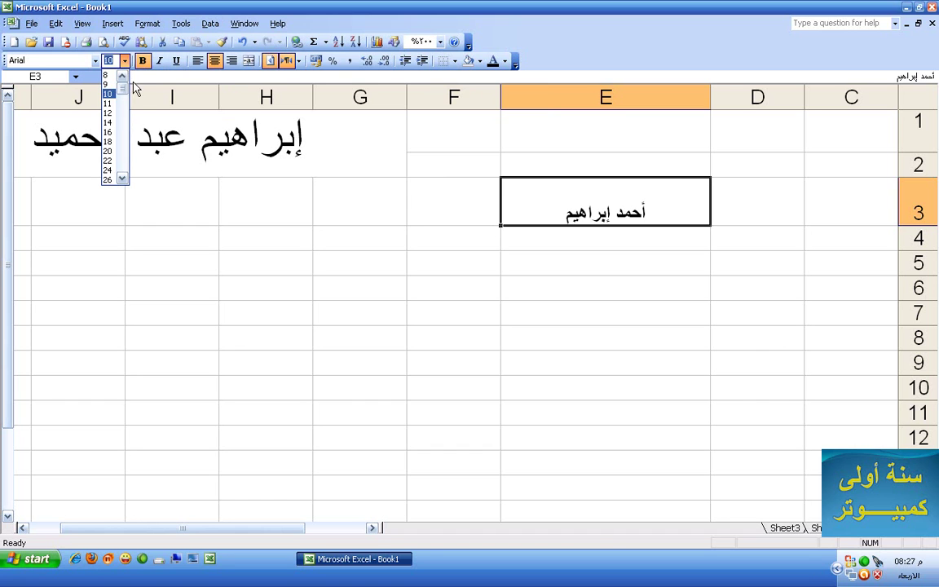
left_click(108, 160)
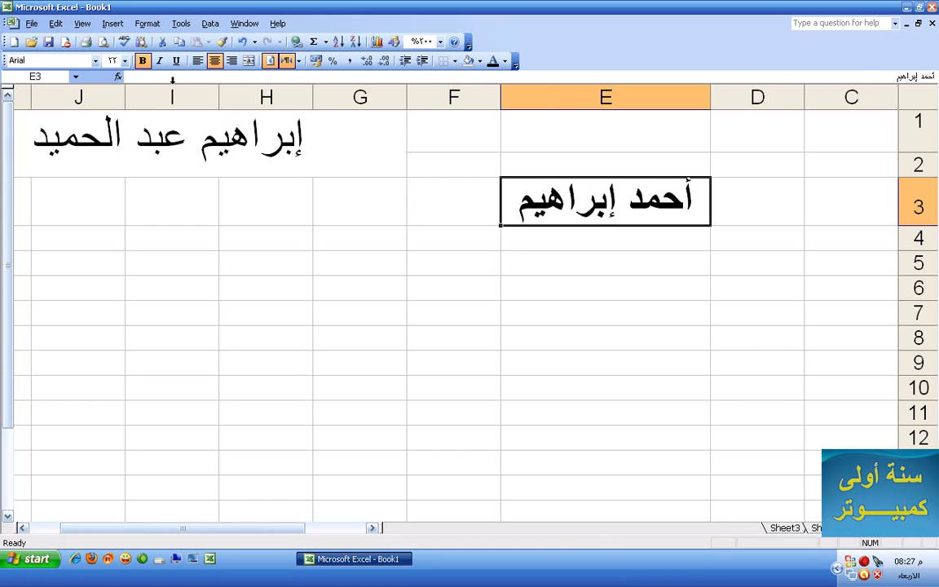
left_click(112, 60)
type("16")
key("Return")
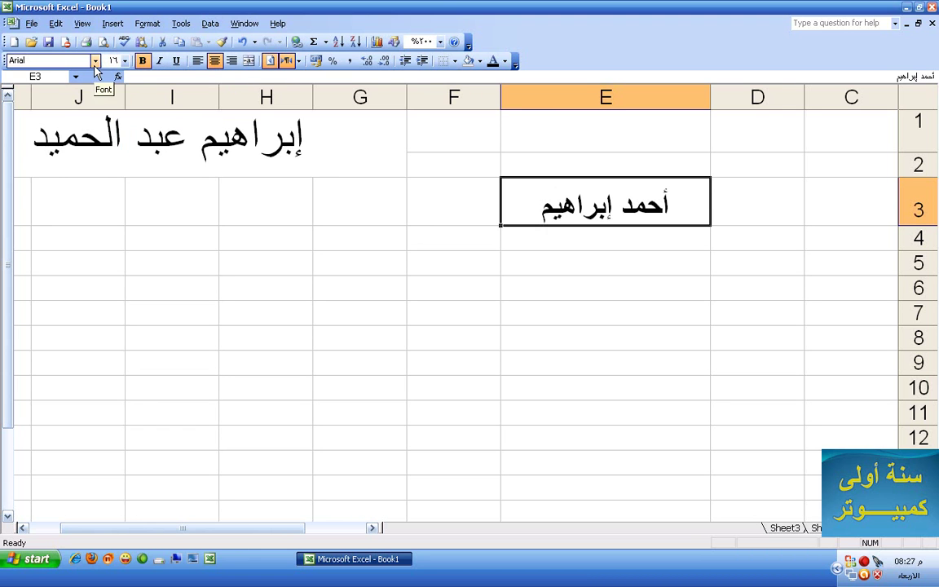
left_click(94, 62)
left_click(76, 209)
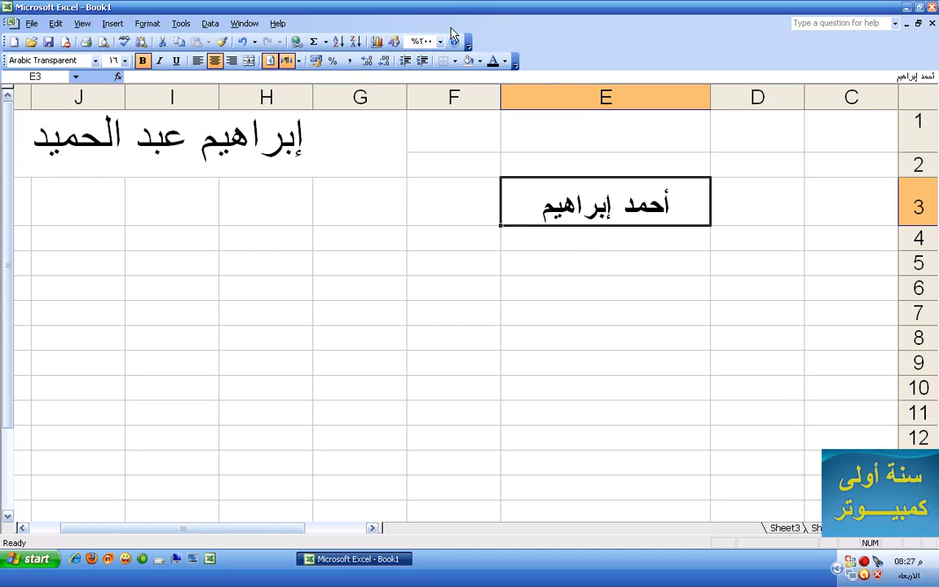
Give E3 a yellow fill and dark-blue text, then move to E6
left_click(480, 61)
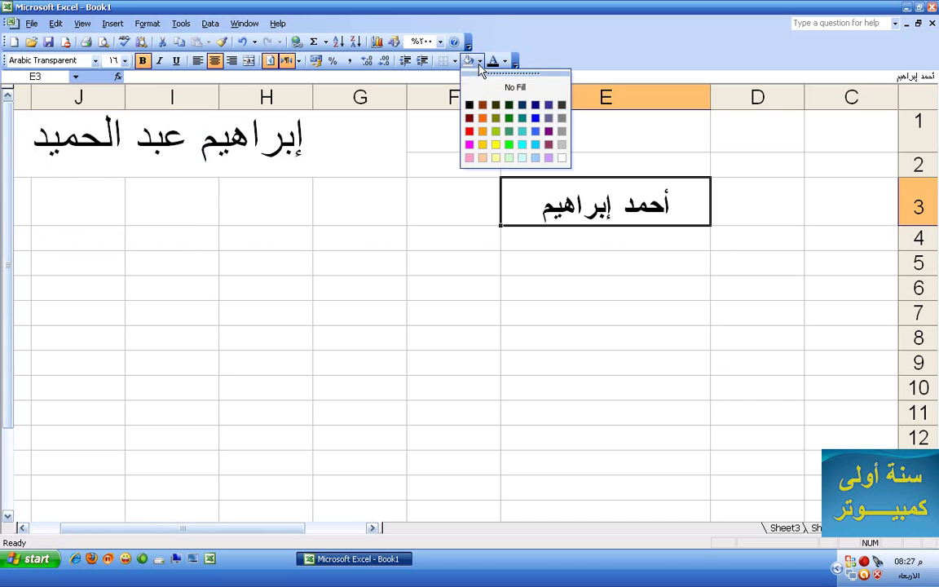
left_click(495, 144)
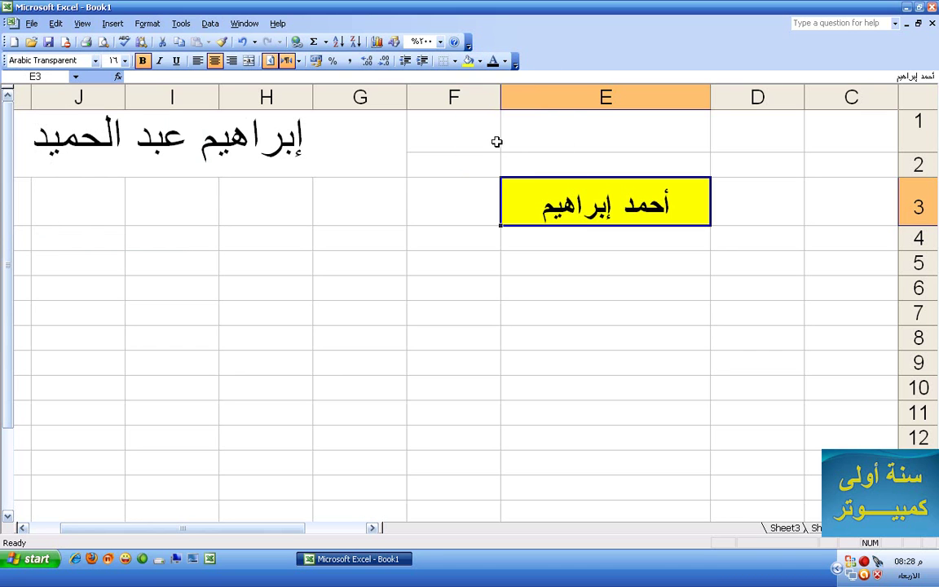
left_click(505, 61)
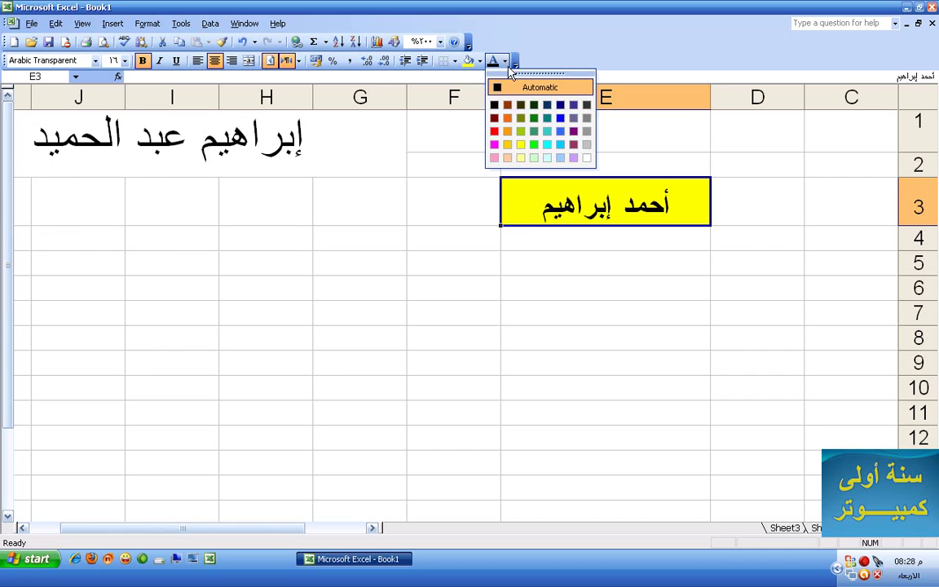
left_click(560, 104)
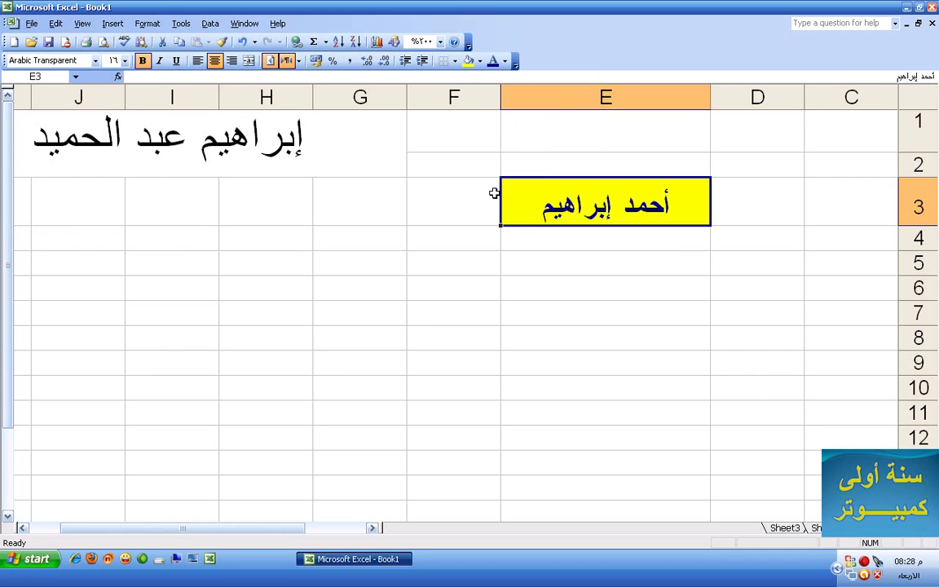
left_click(441, 192)
left_click(558, 206)
left_click(665, 290)
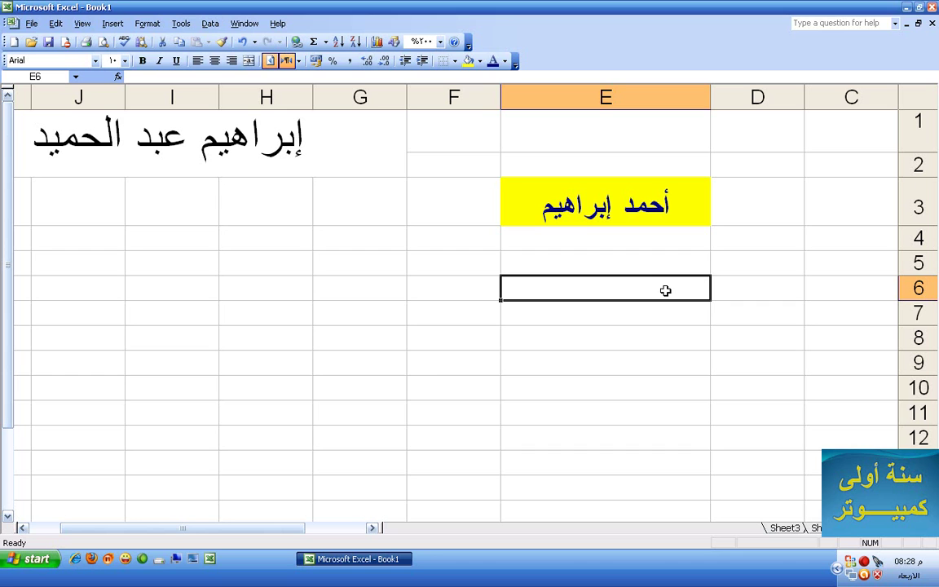
Type three Arabic personal names into cells E6, E9 and E11
type("Yfvhidl")
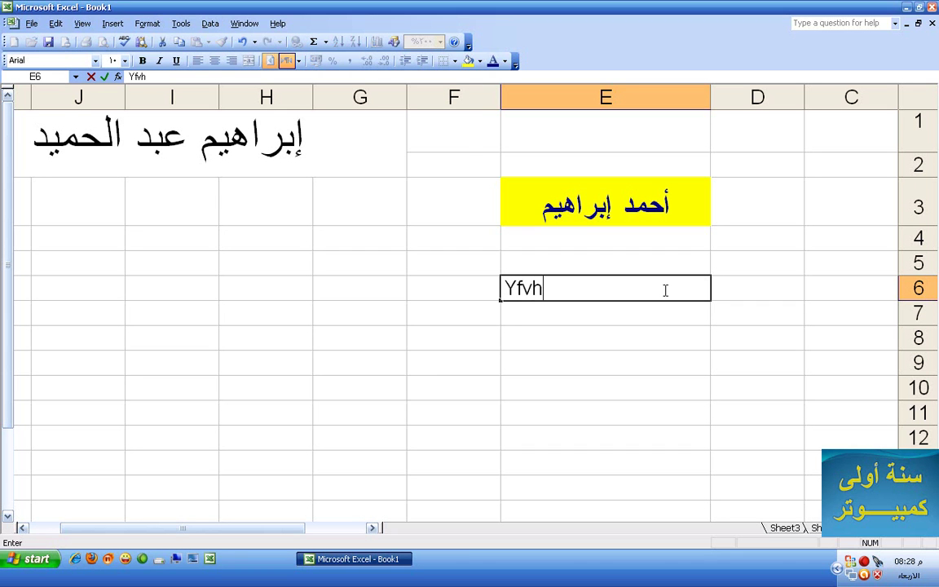
key("BackSpace")
key("BackSpace")
key("BackSpace")
key("BackSpace")
key("BackSpace")
key("BackSpace")
key("BackSpace")
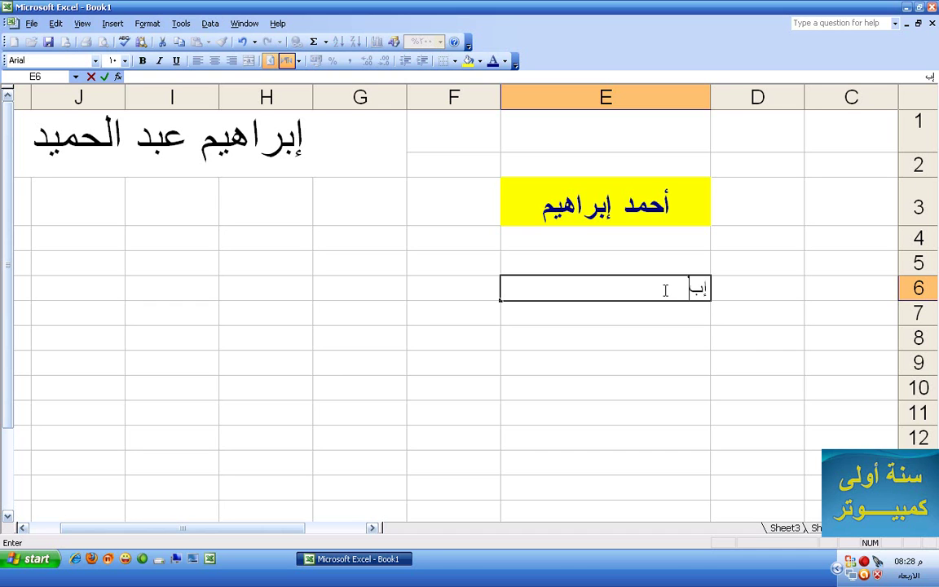
key("Return")
key("Return")
key("Return")
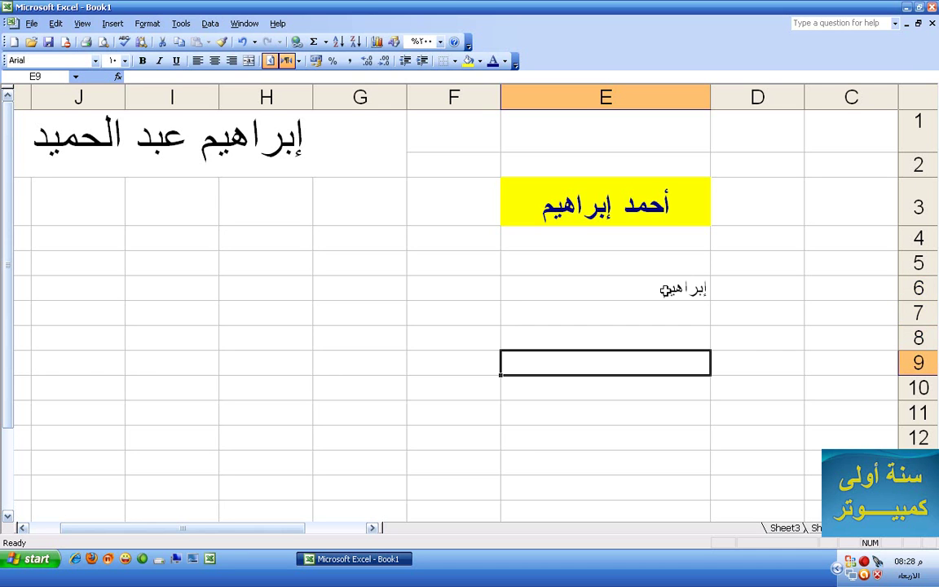
key("Return")
key("Return")
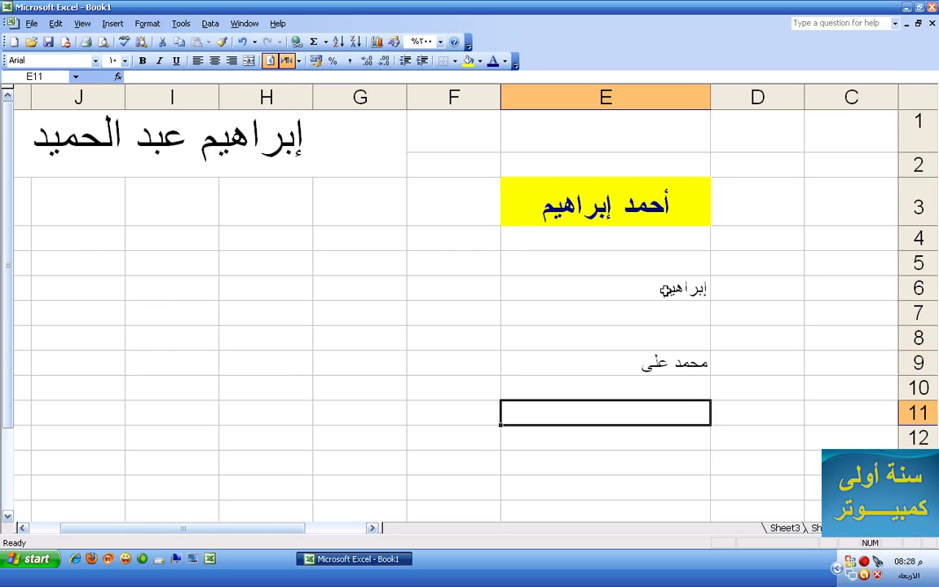
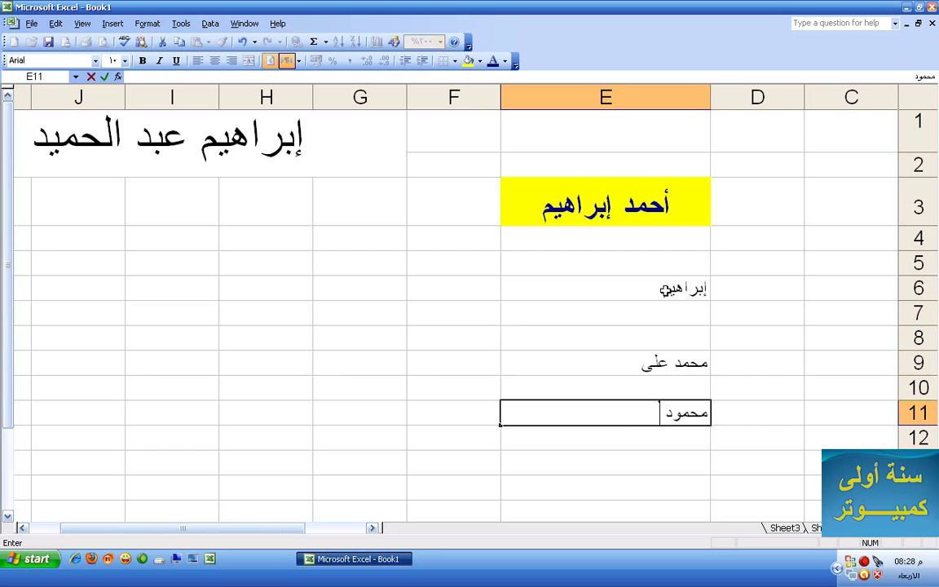
Edit E6 to append a second word to its name, then select E3
left_click(605, 289)
double_click(606, 289)
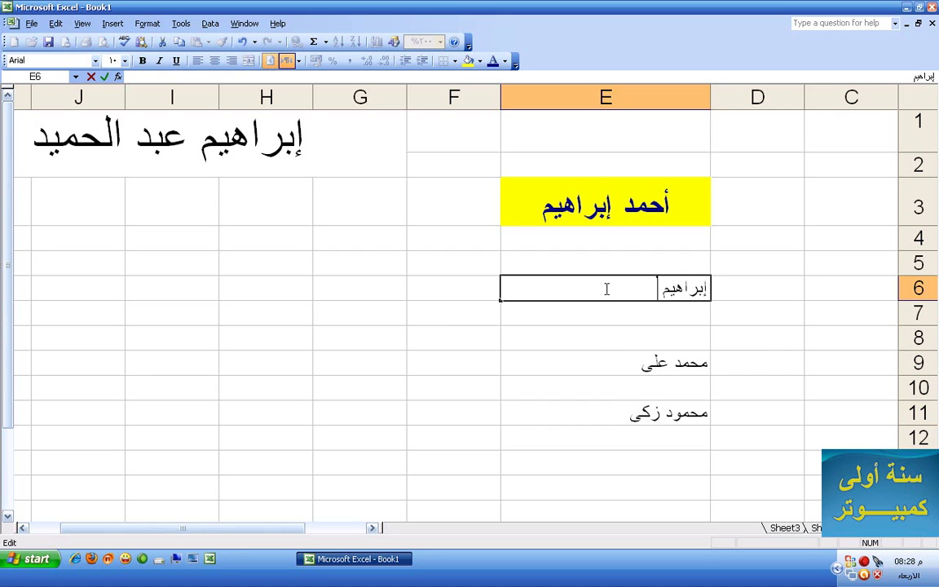
left_click(588, 323)
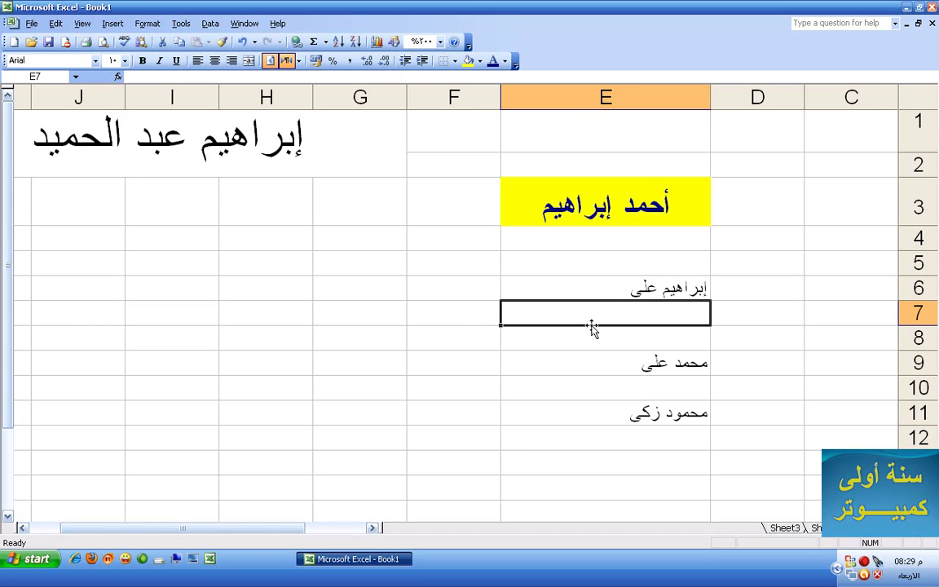
left_click(599, 224)
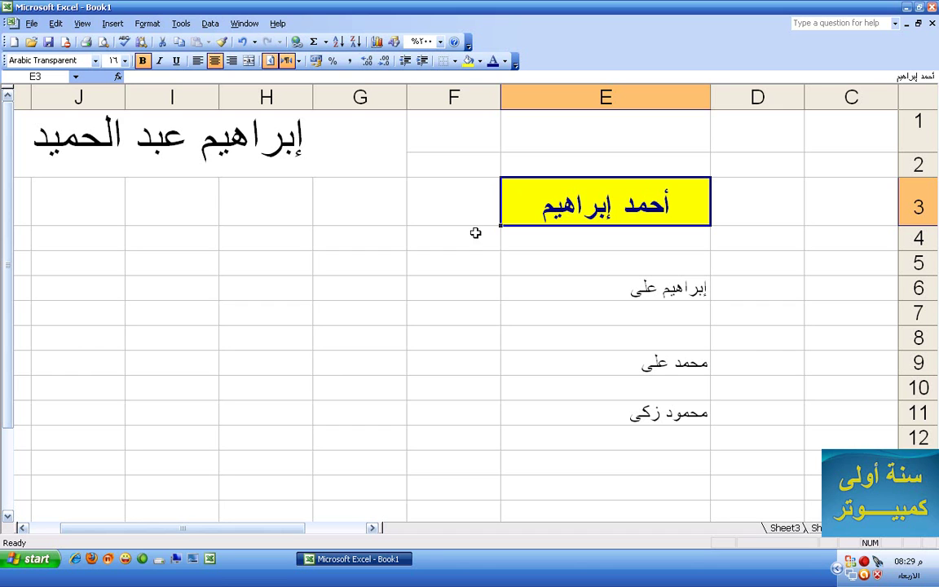
Copy E3's formatting onto the name in E6 with Format Painter
left_click(222, 43)
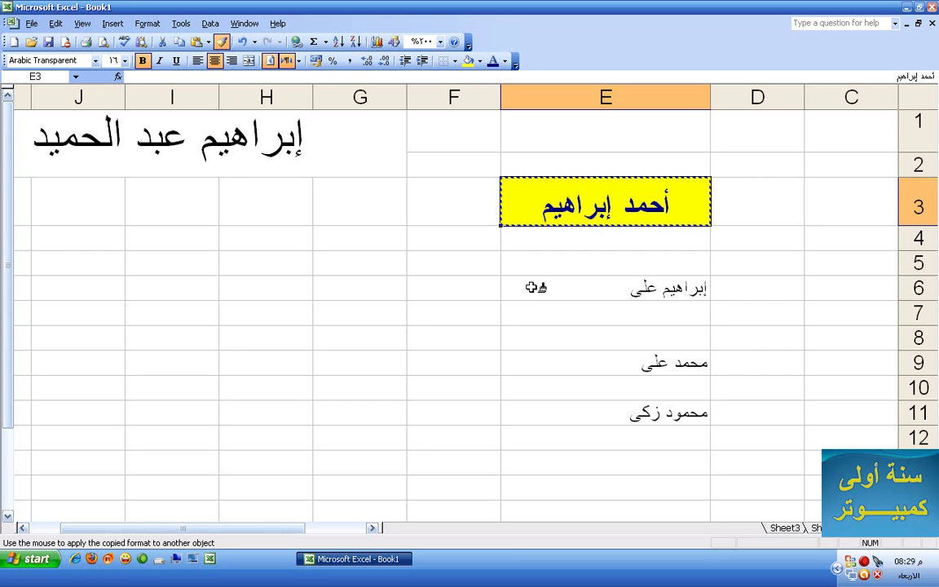
left_click(530, 287)
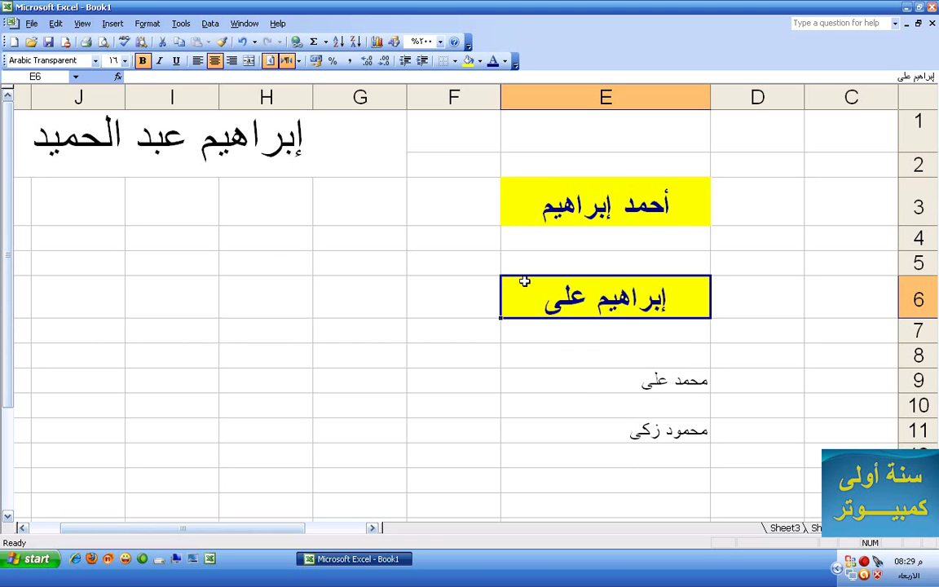
left_click(627, 384)
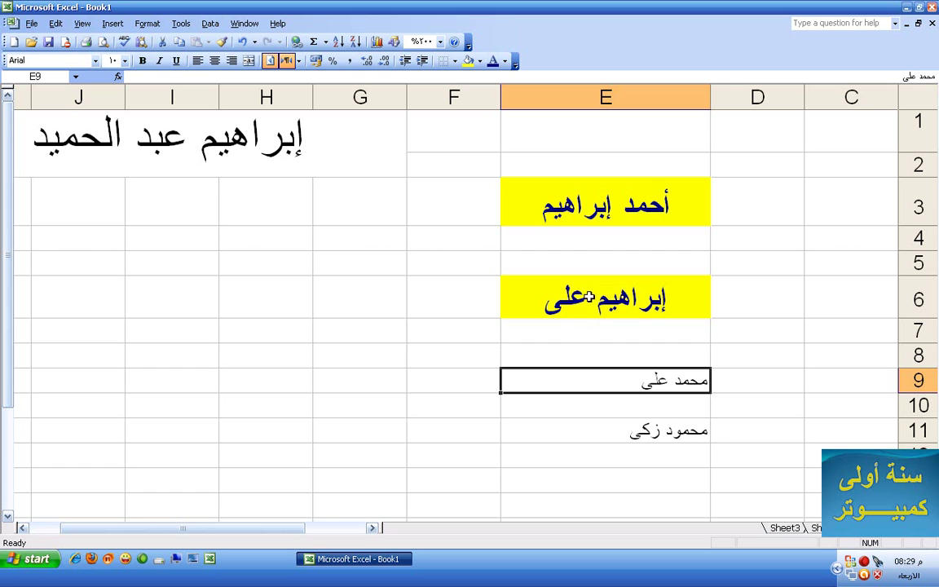
left_click(606, 220)
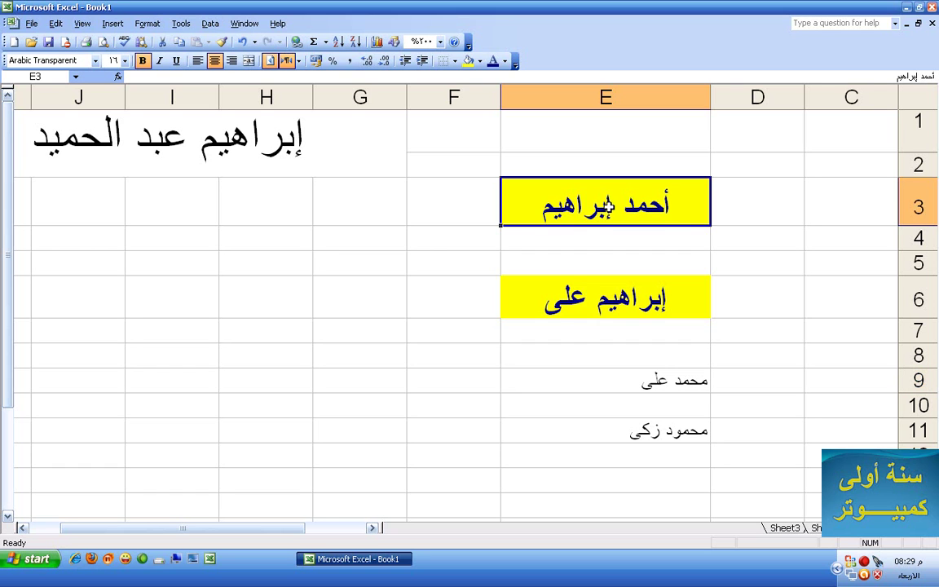
Paint E3's formatting onto E9 and E11 with a locked Format Painter, then stop
left_click(222, 42)
left_click(223, 45)
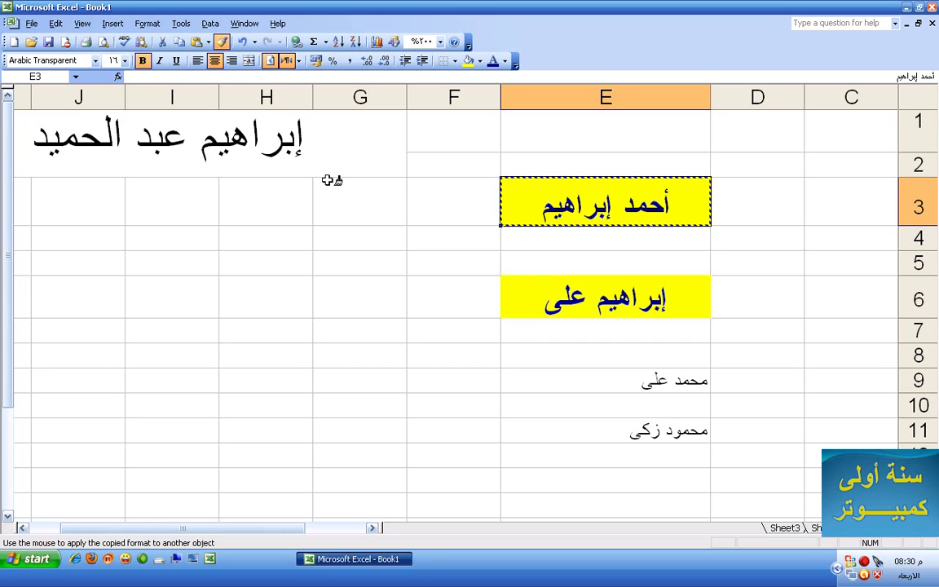
left_click(595, 376)
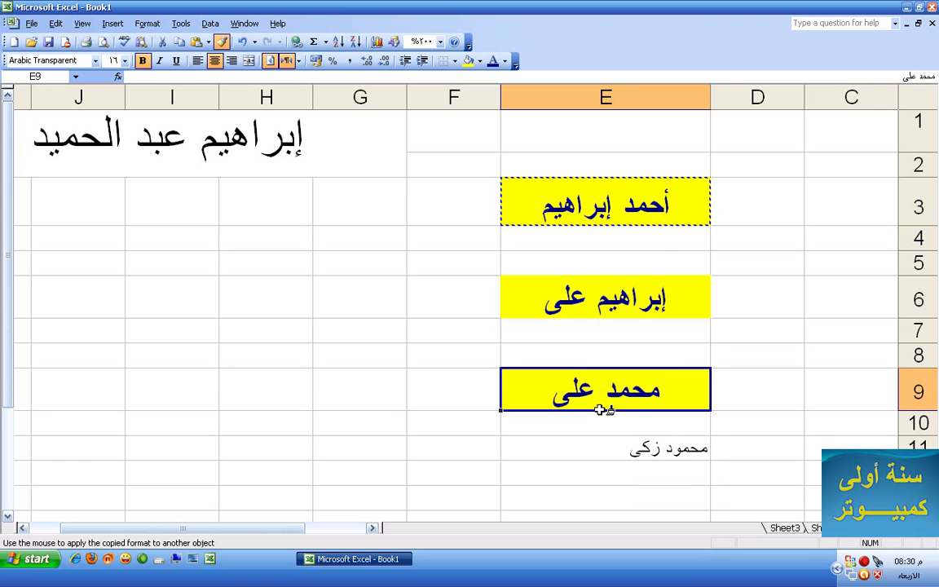
left_click(553, 447)
scroll(608, 419, "down", 4)
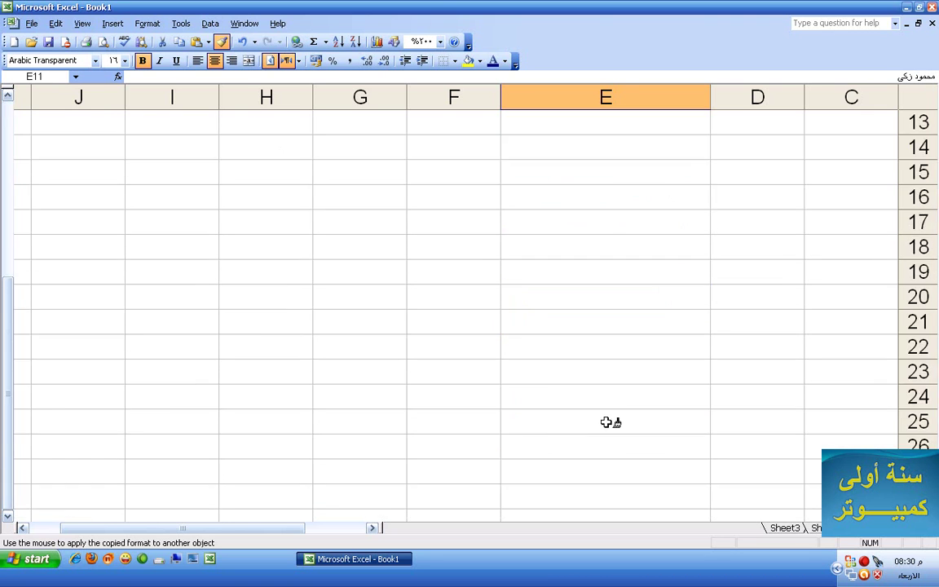
scroll(608, 419, "up", 2)
scroll(604, 419, "up", 2)
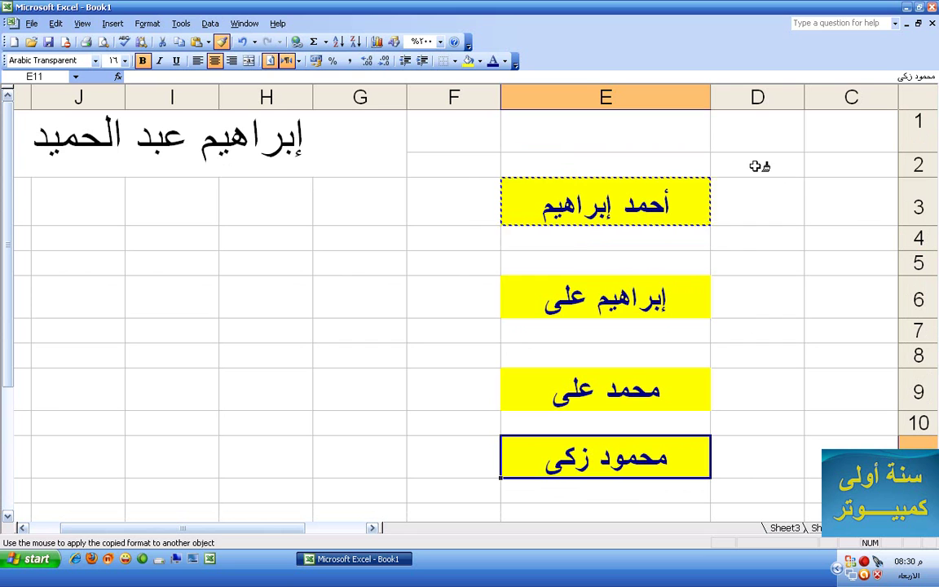
key("Escape")
Delete the names in D1:F11, then clear all contents and formatting from D2:F11
mouse_move(763, 140)
left_mouse_down()
mouse_move(492, 411)
mouse_move(496, 495)
mouse_move(481, 499)
left_mouse_up()
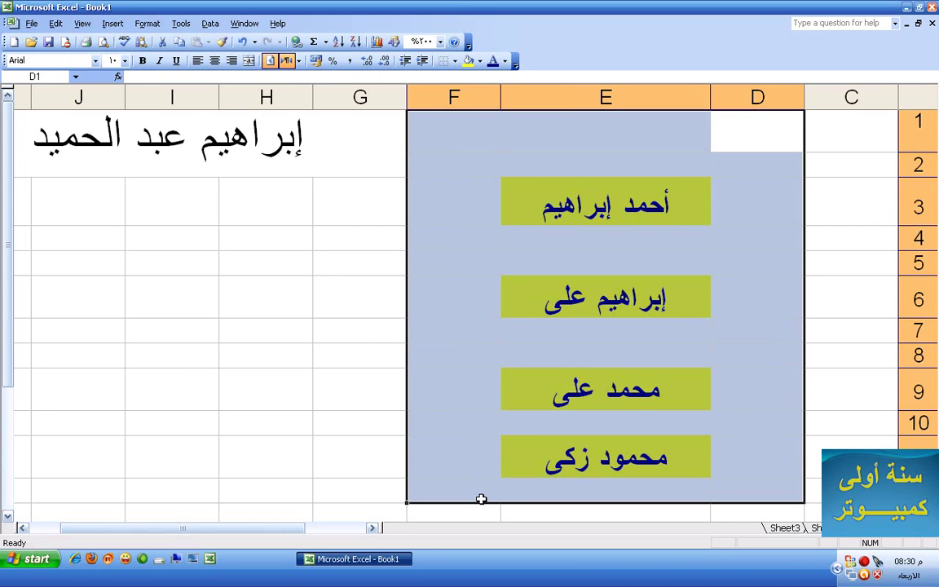
key("Delete")
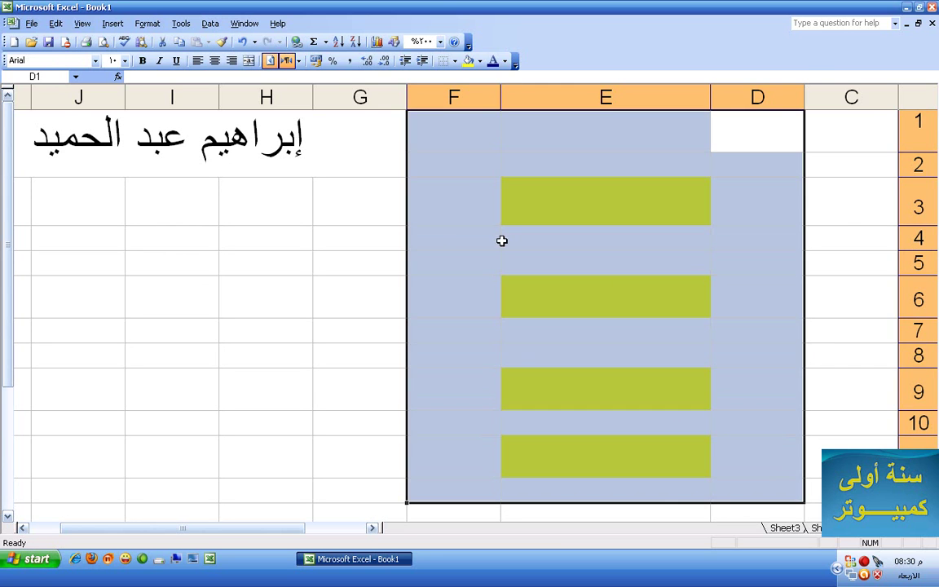
left_click(466, 209)
left_click_drag(748, 173, 465, 469)
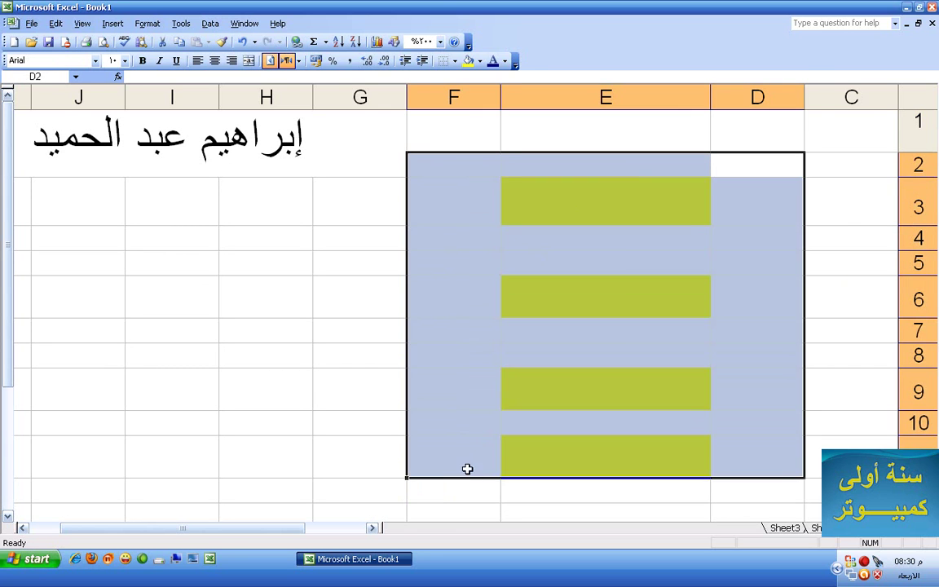
left_click(55, 23)
mouse_move(75, 166)
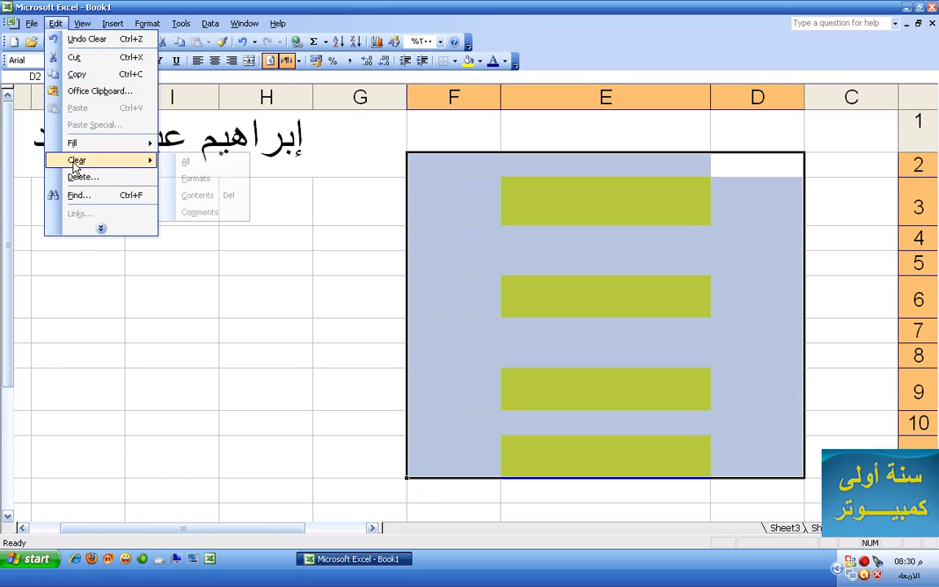
left_click(188, 162)
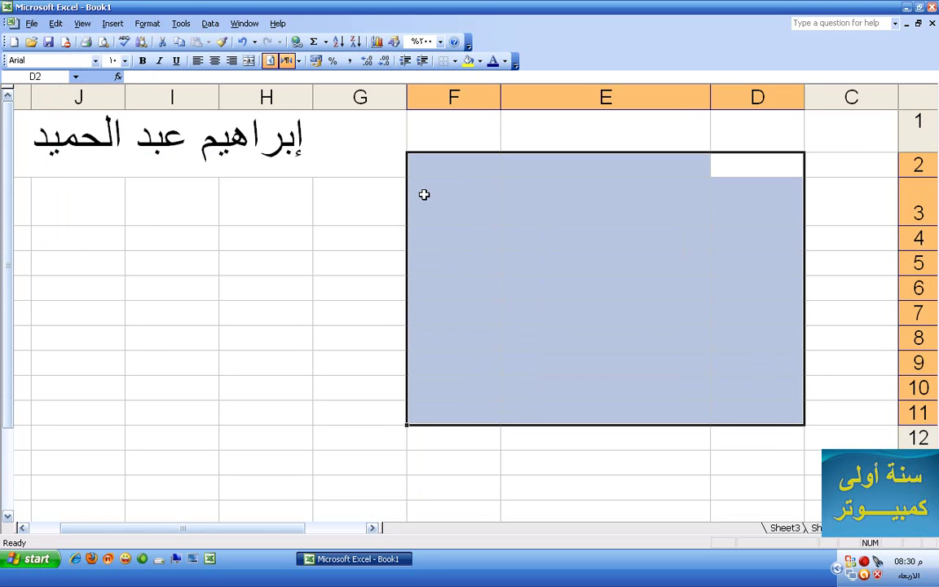
left_click(357, 185)
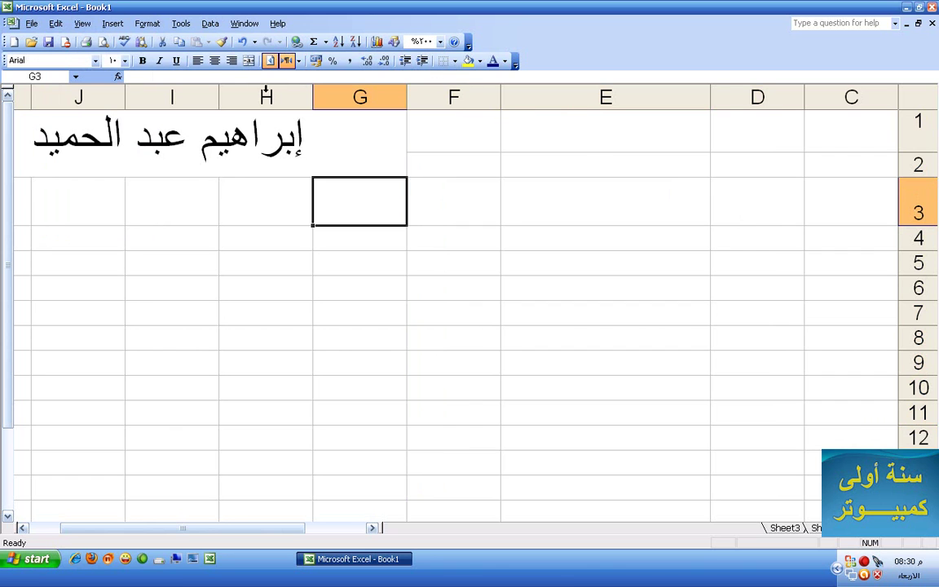
Enter a two-word Arabic name in E3 and copy-paste it into E6
left_click(590, 184)
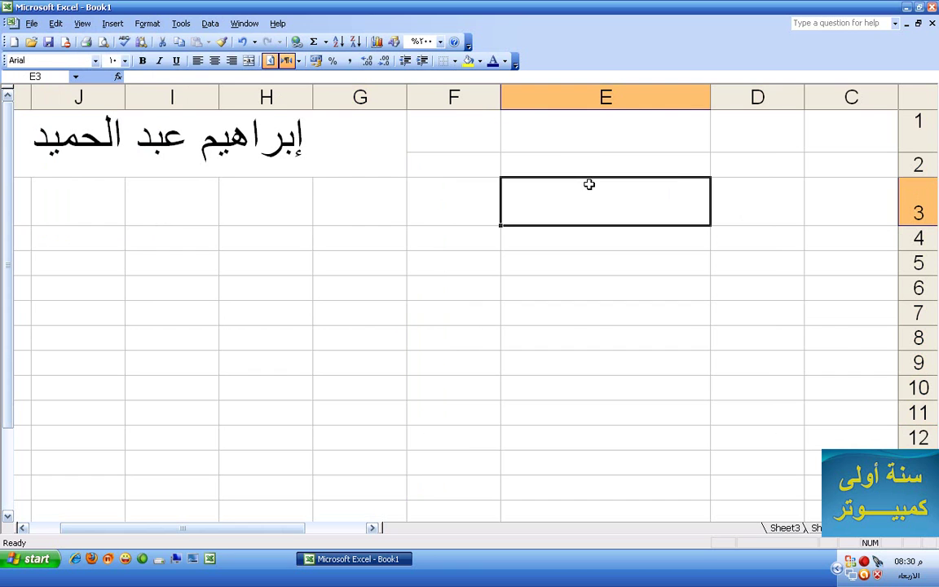
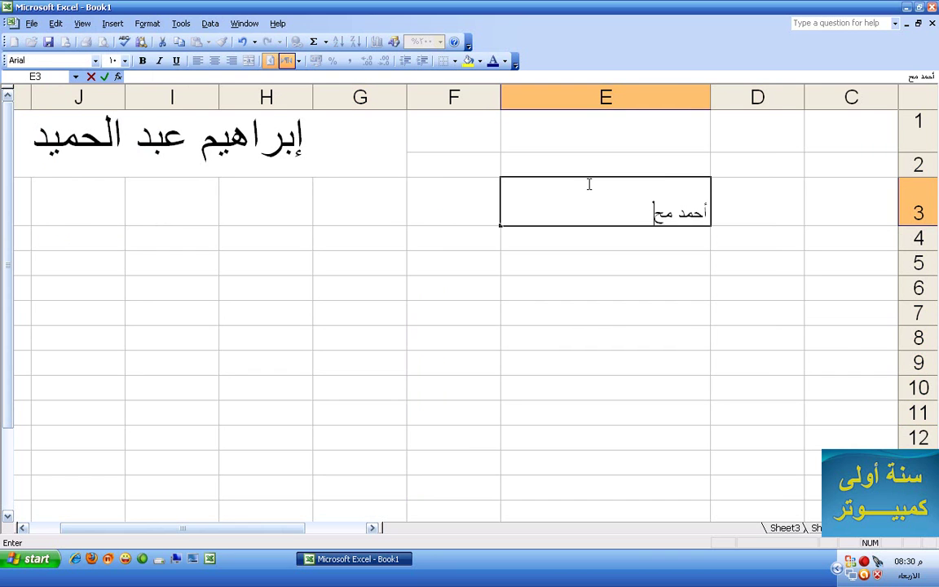
left_click(650, 258)
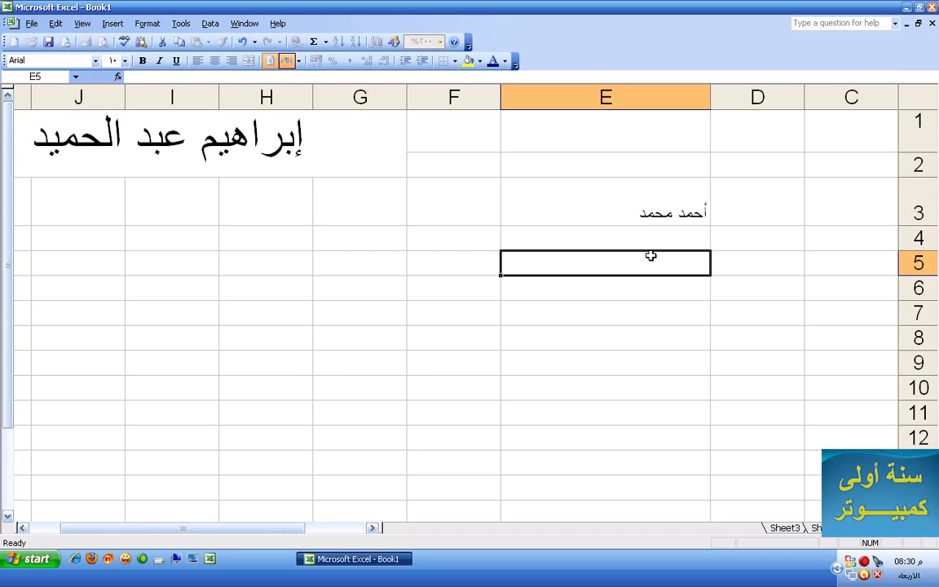
left_click(649, 212)
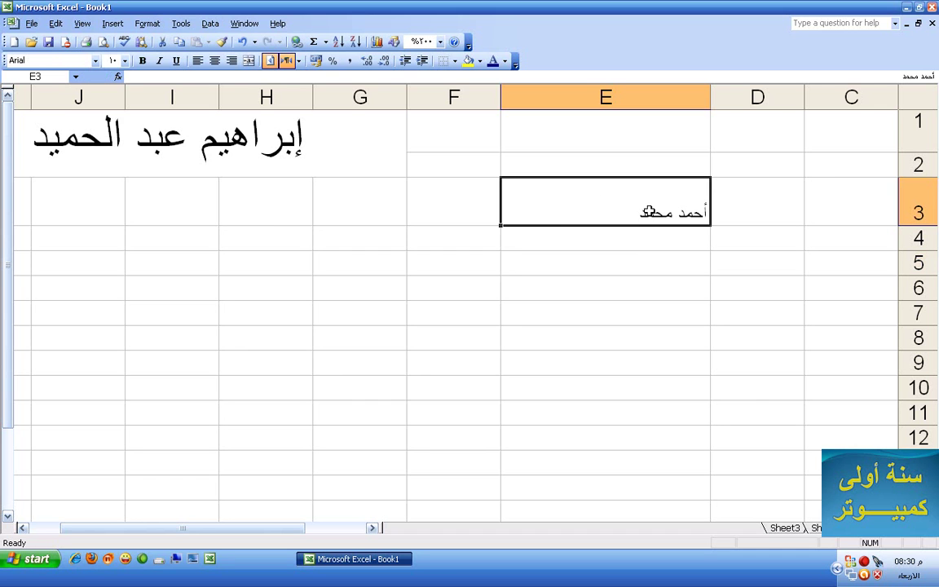
left_click(179, 41)
left_click(610, 293)
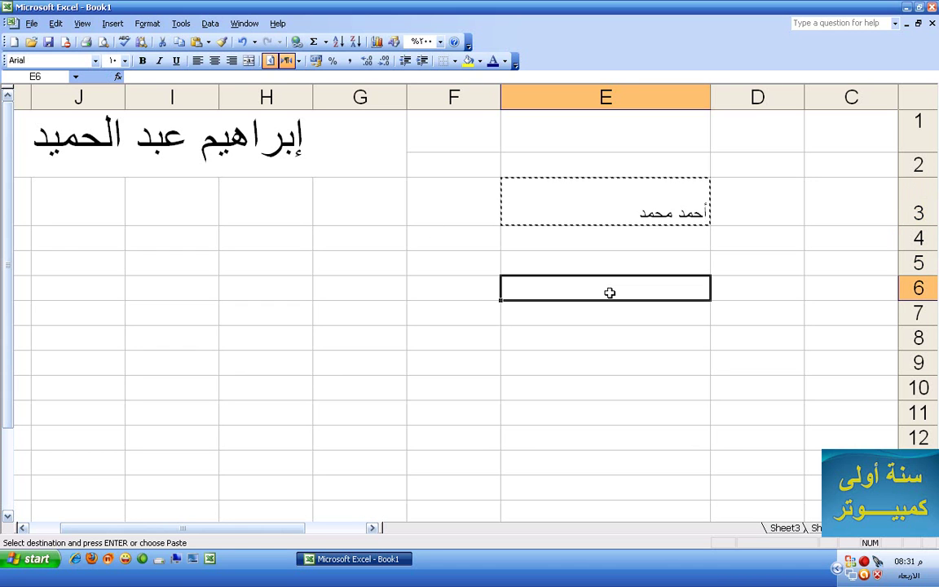
left_click(197, 43)
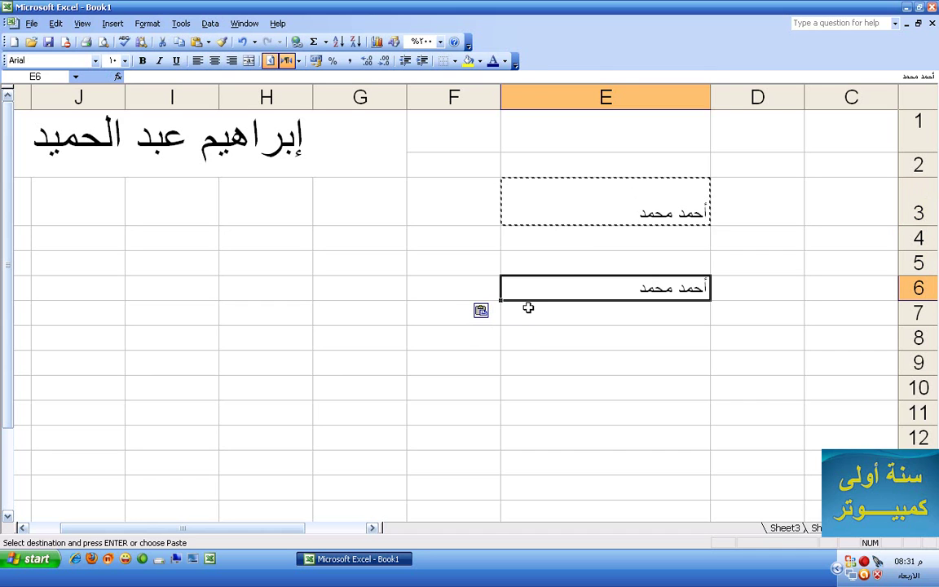
key("Escape")
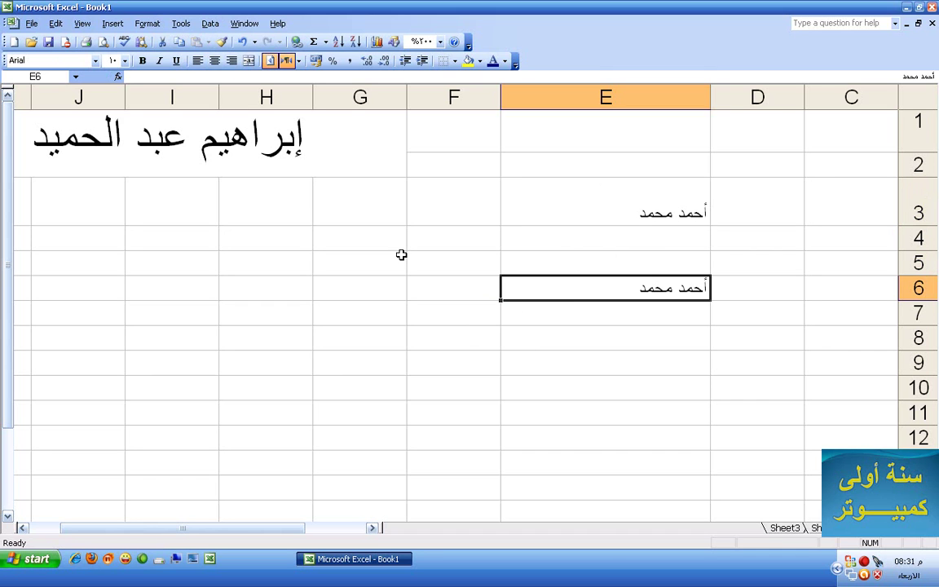
Move the name from E3 to E8 with cut and paste
left_click(577, 208)
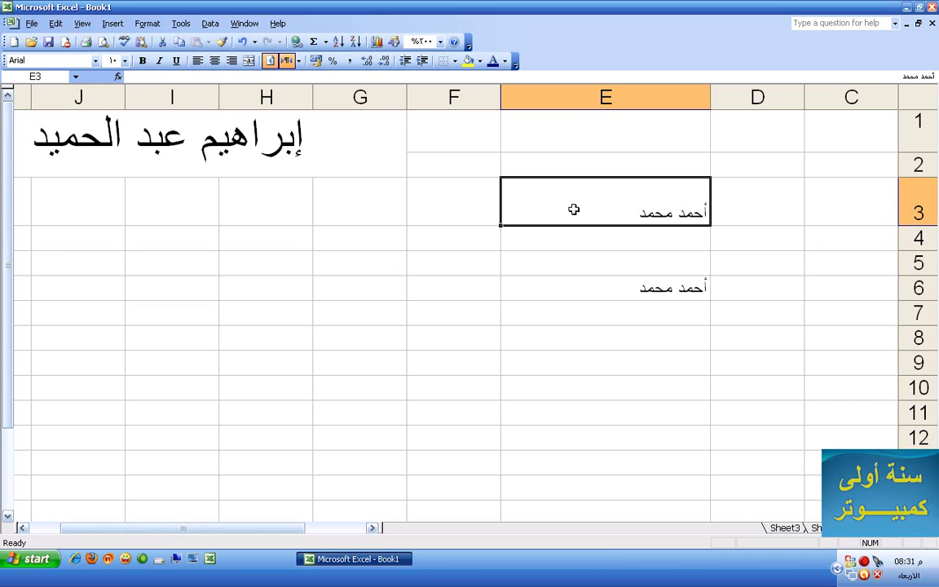
left_click(161, 41)
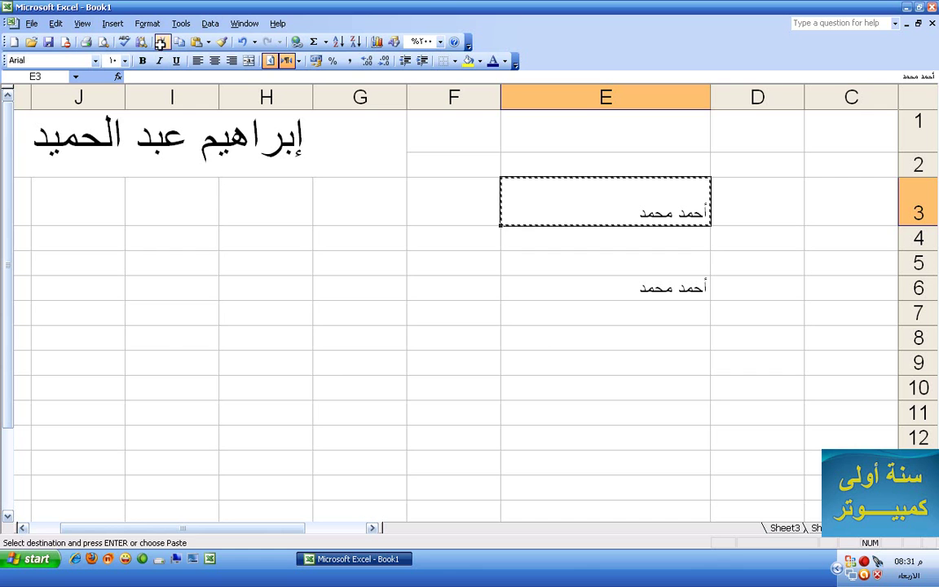
left_click(566, 338)
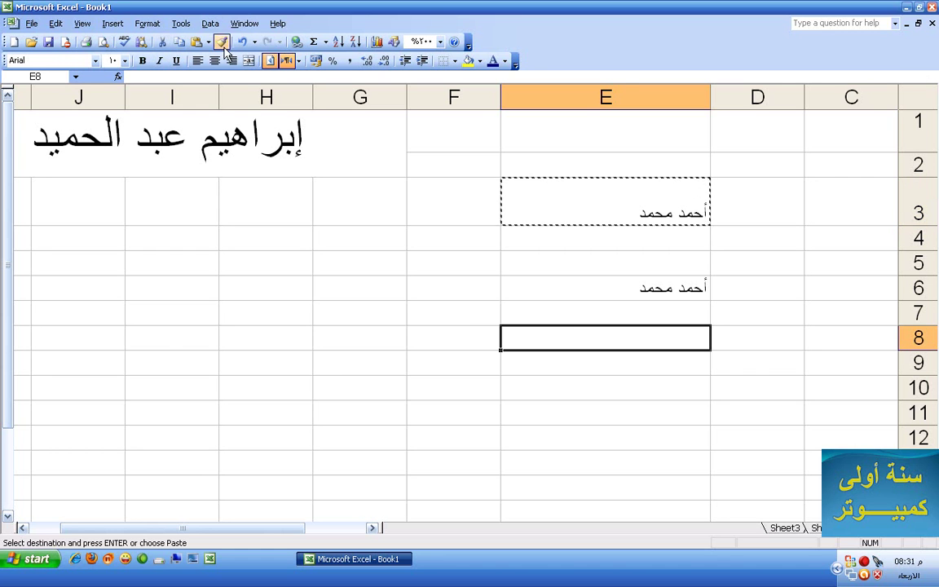
left_click(196, 42)
Delete the names in D4:E10 and open the Research pane
left_click_drag(758, 238, 507, 382)
key("Delete")
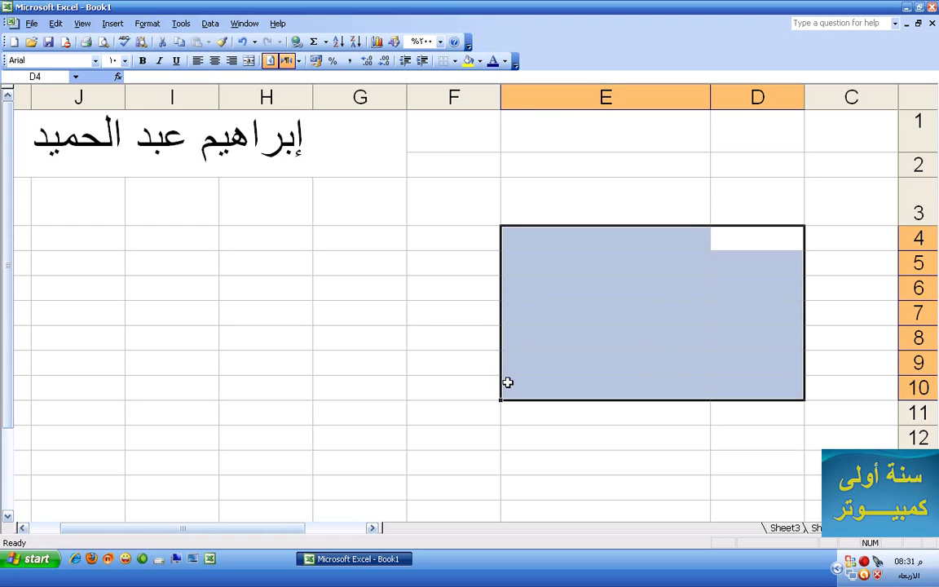
left_click(554, 286)
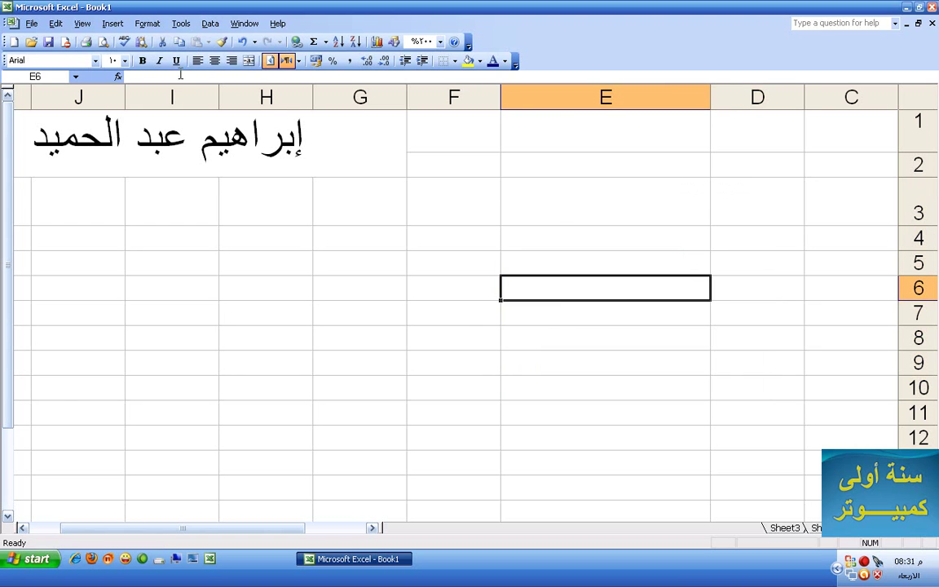
left_click(142, 43)
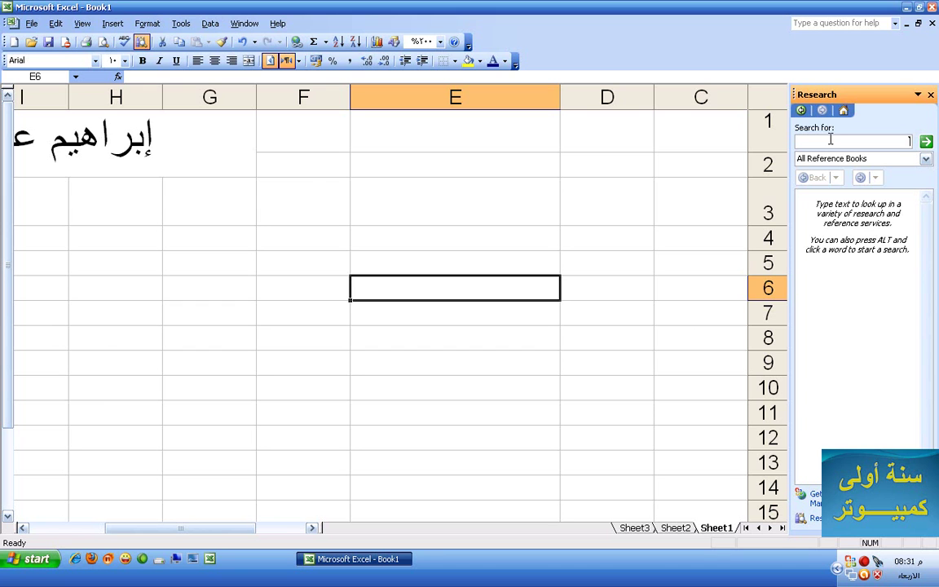
left_click(930, 95)
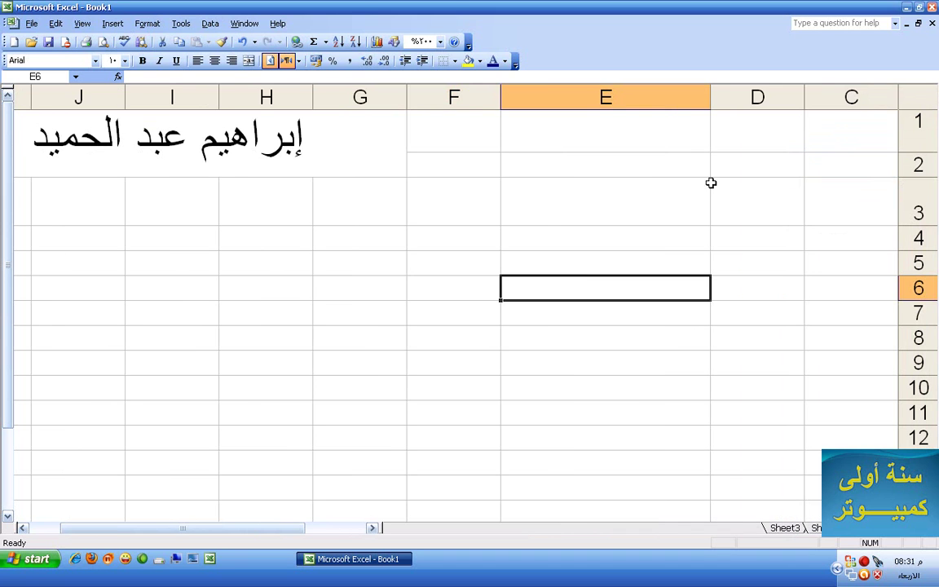
left_click(284, 143)
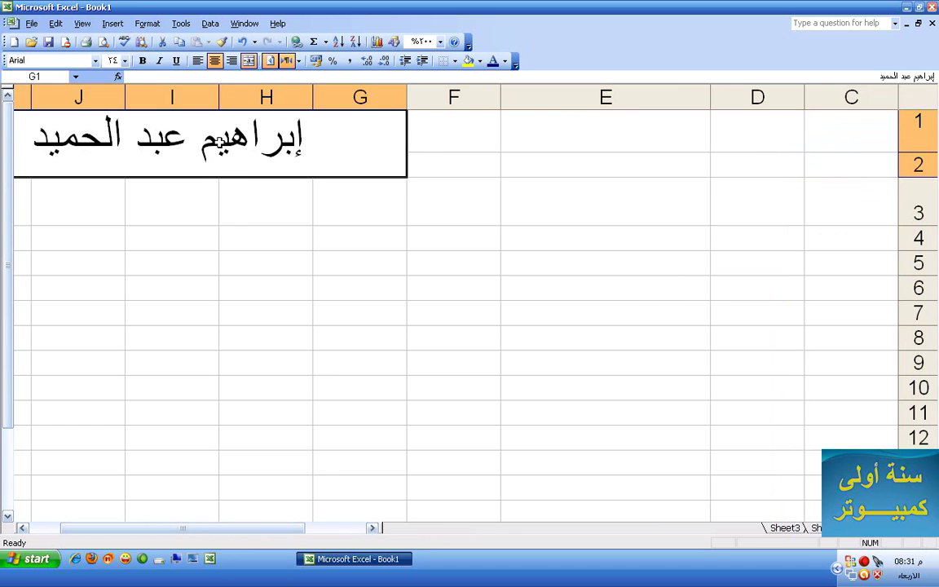
Delete the last letter of the first name in the G1 title
double_click(221, 143)
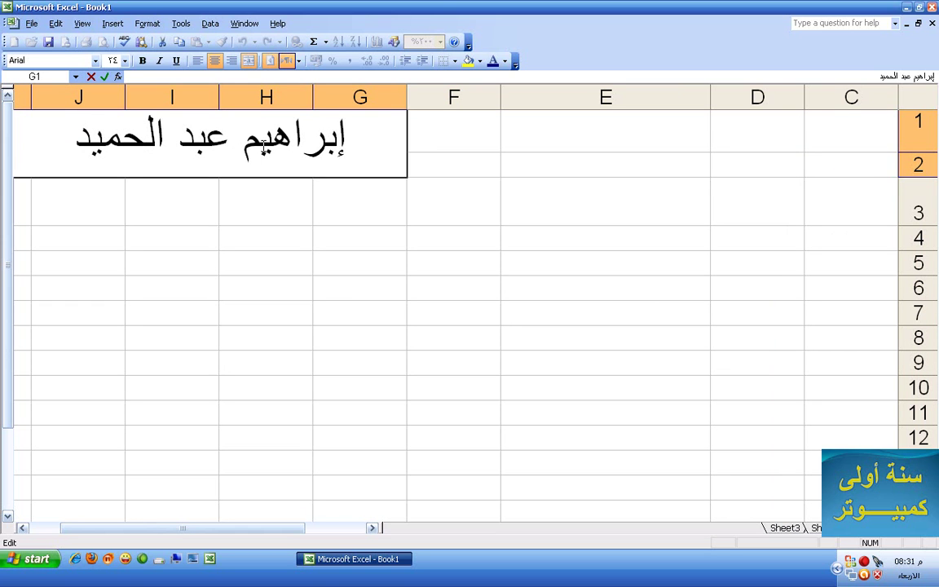
key("BackSpace")
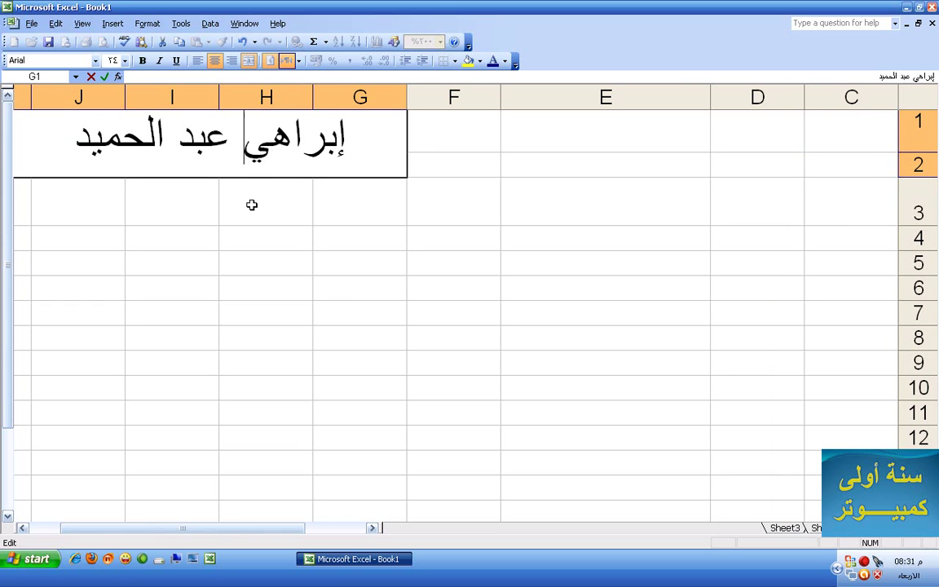
left_click(252, 205)
Spell-check the sheet, replacing the misspelled name with the suggested spelling
left_click(217, 137)
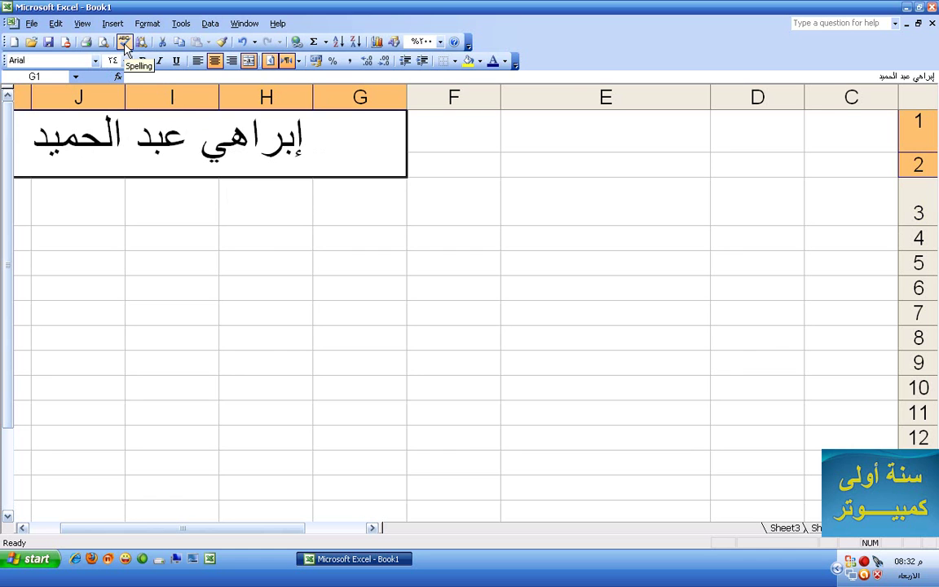
left_click(123, 43)
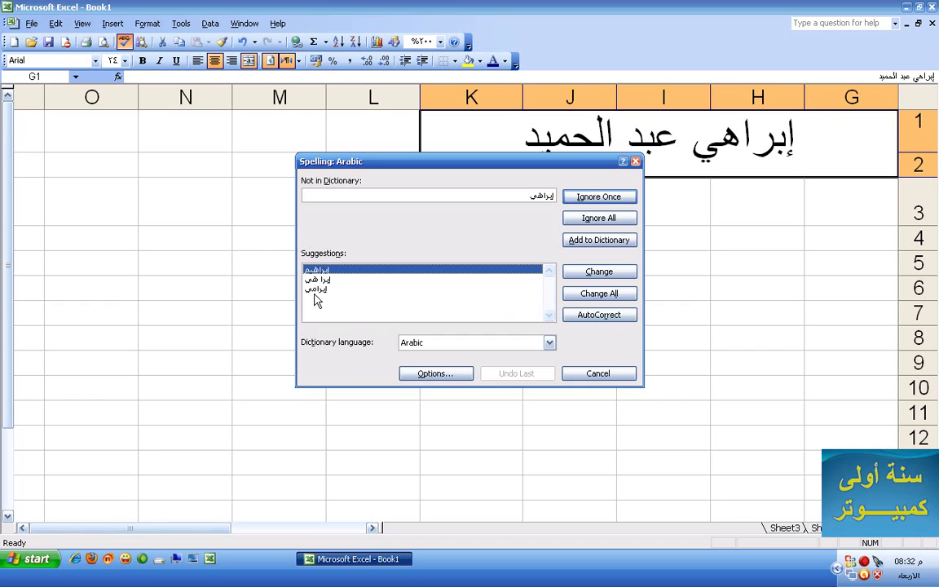
left_click(366, 275)
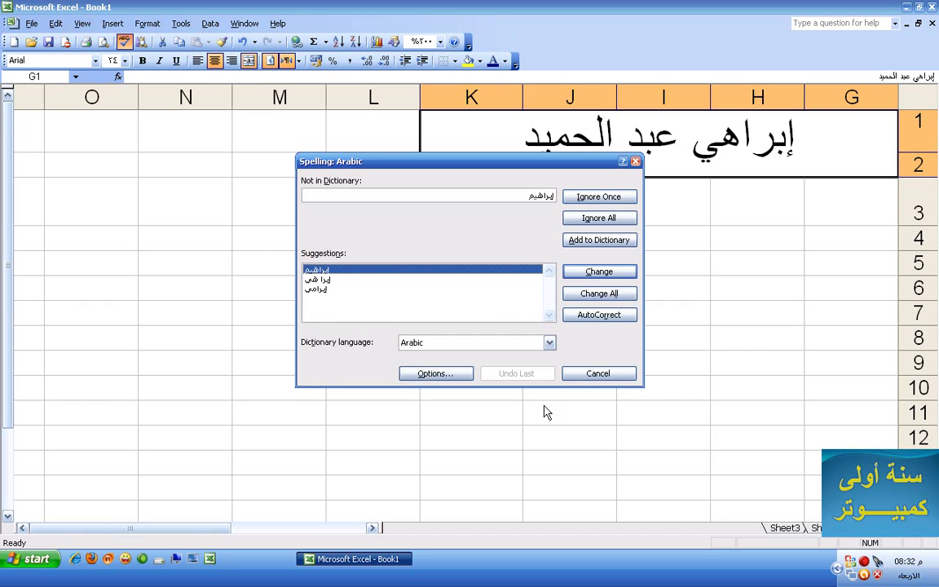
left_click(605, 274)
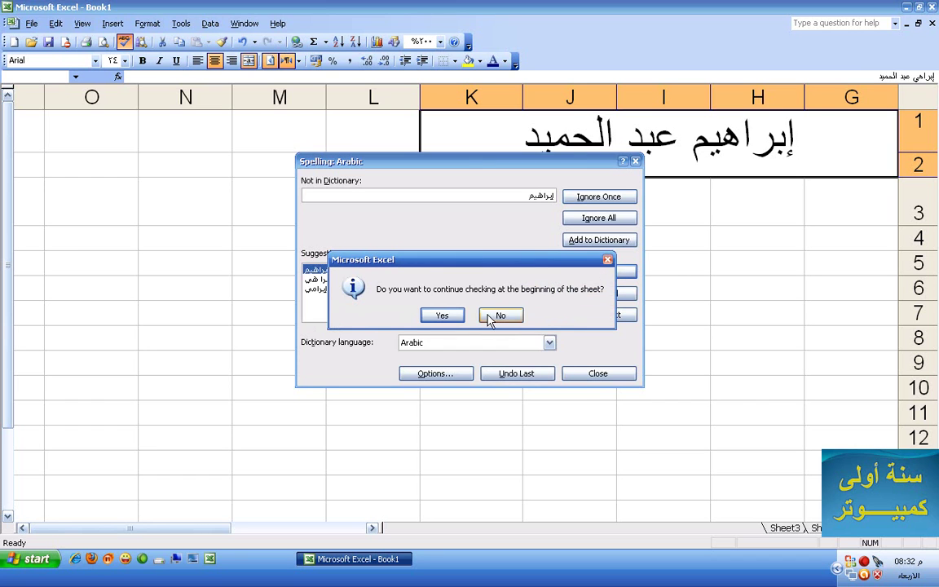
left_click(447, 315)
left_click(460, 311)
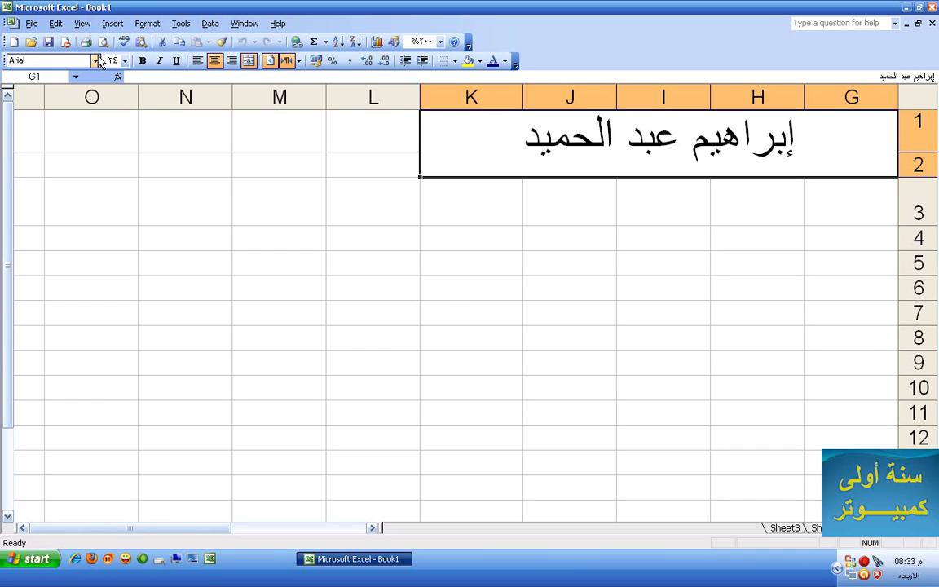
Check the sheet in Print Preview and close it
left_click(103, 45)
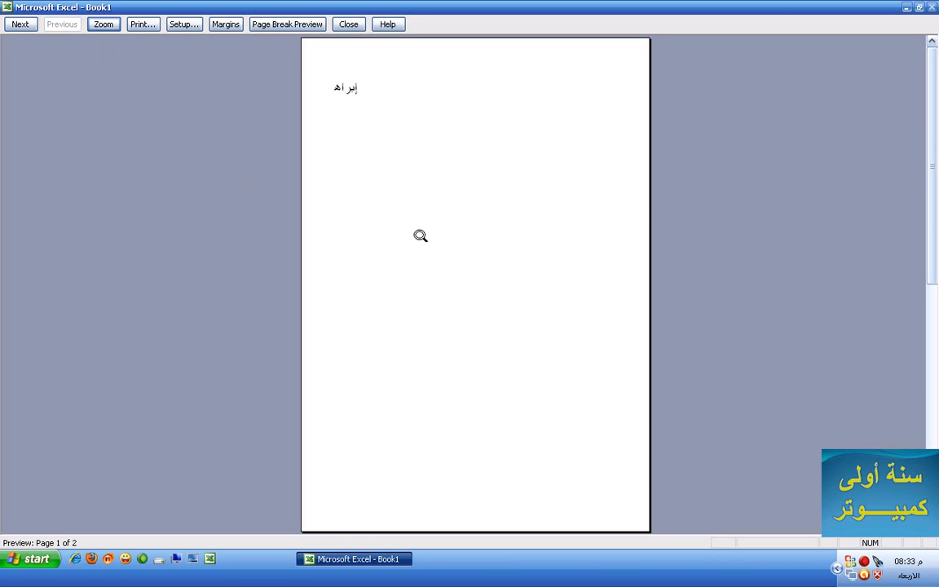
scroll(420, 235, "down", 1)
scroll(424, 241, "up", 1)
scroll(425, 241, "down", 1)
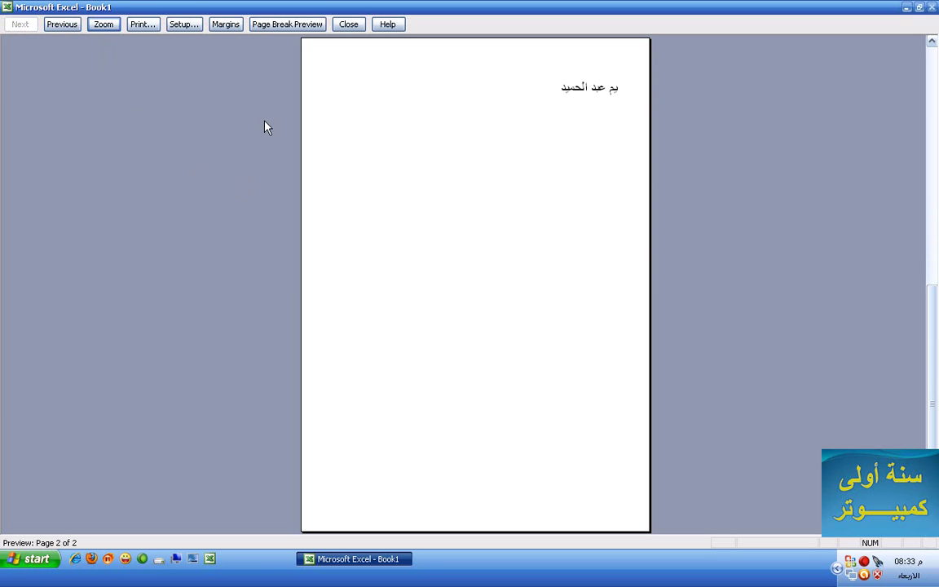
left_click(348, 24)
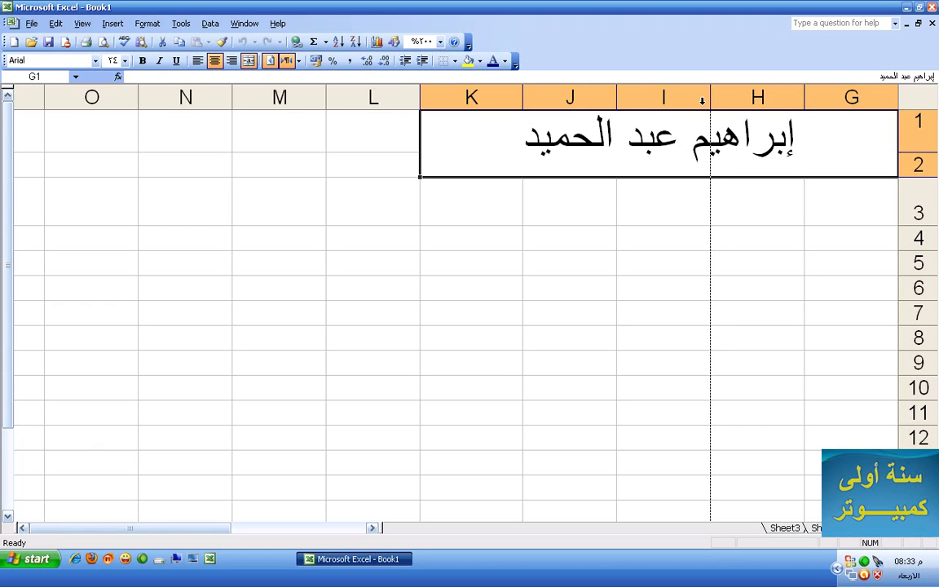
Hide columns H–K and F, widen column G to fit the name, and re-preview
left_click_drag(711, 98, 417, 100)
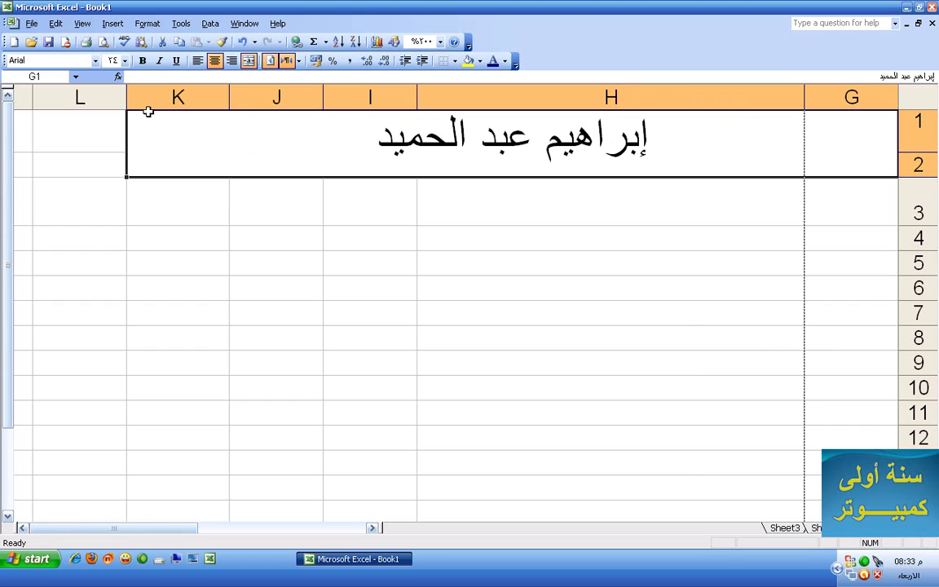
left_click_drag(131, 102, 808, 109)
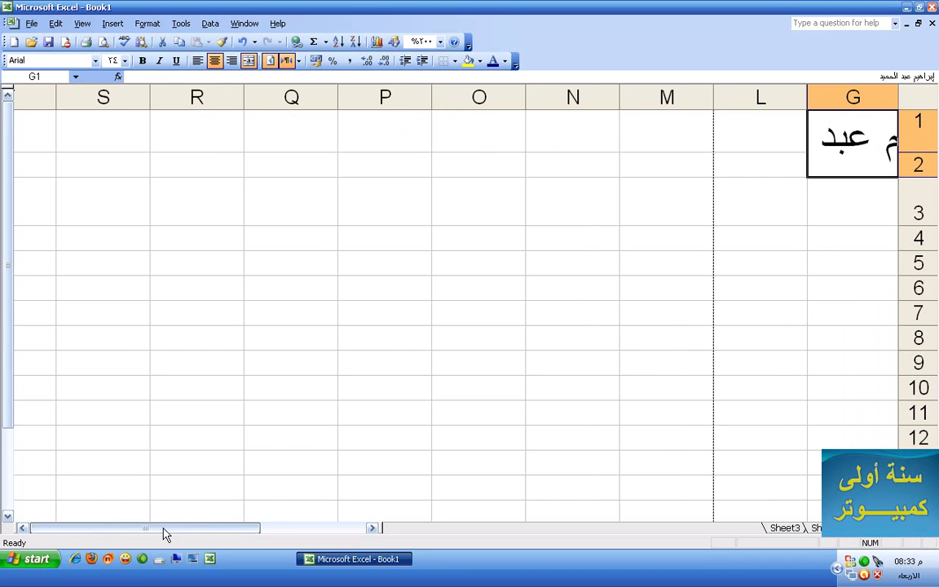
left_click_drag(162, 528, 323, 522)
left_click_drag(186, 97, 264, 97)
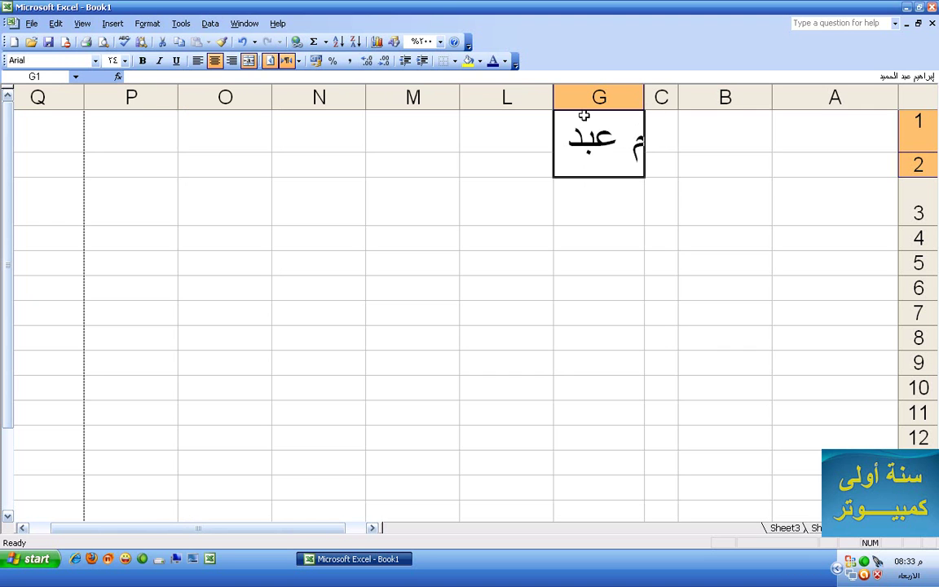
left_click_drag(548, 97, 268, 119)
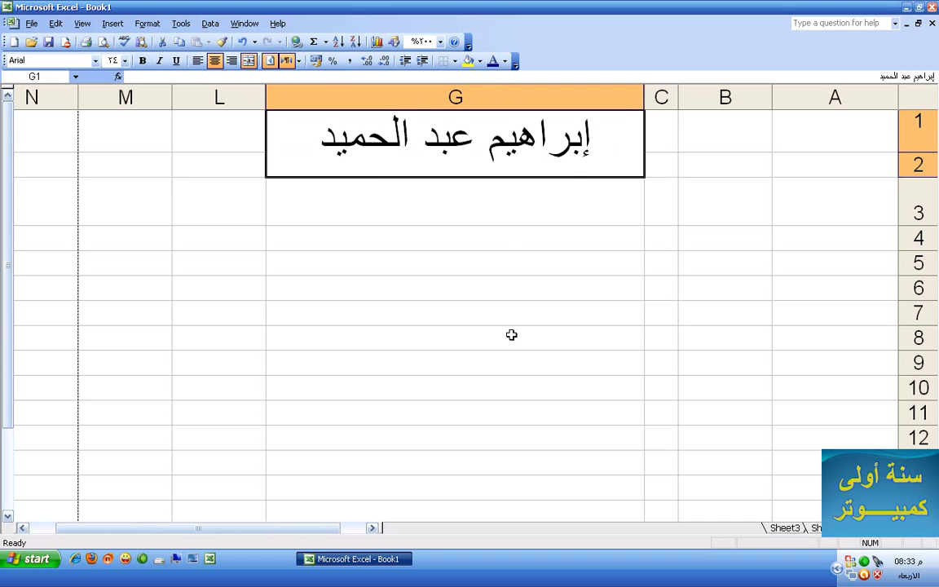
left_click(102, 41)
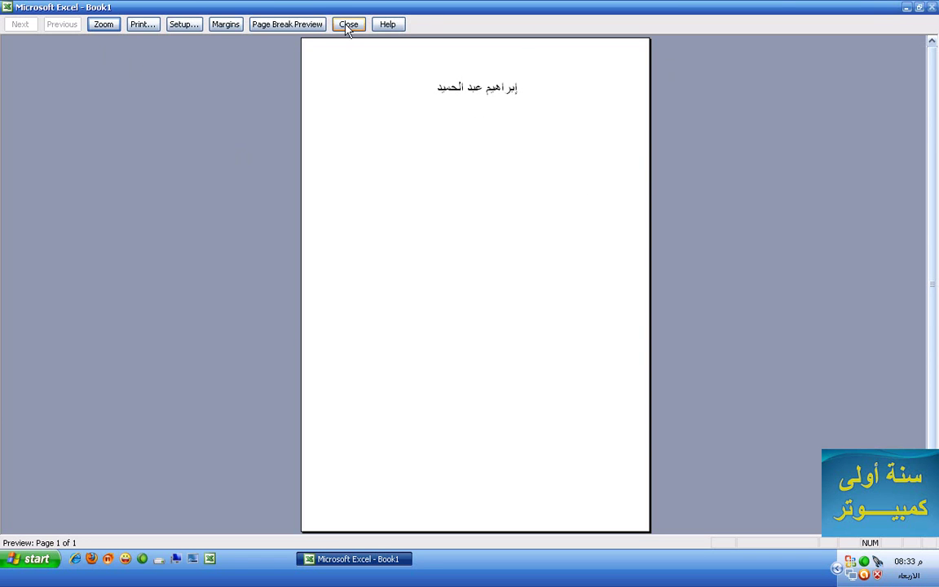
left_click(349, 25)
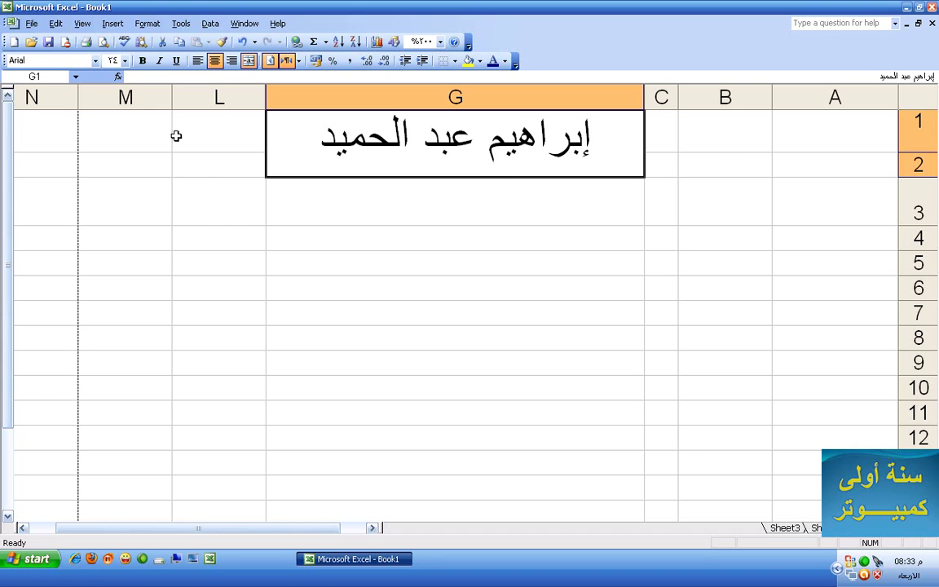
scroll(120, 302, "down", 16)
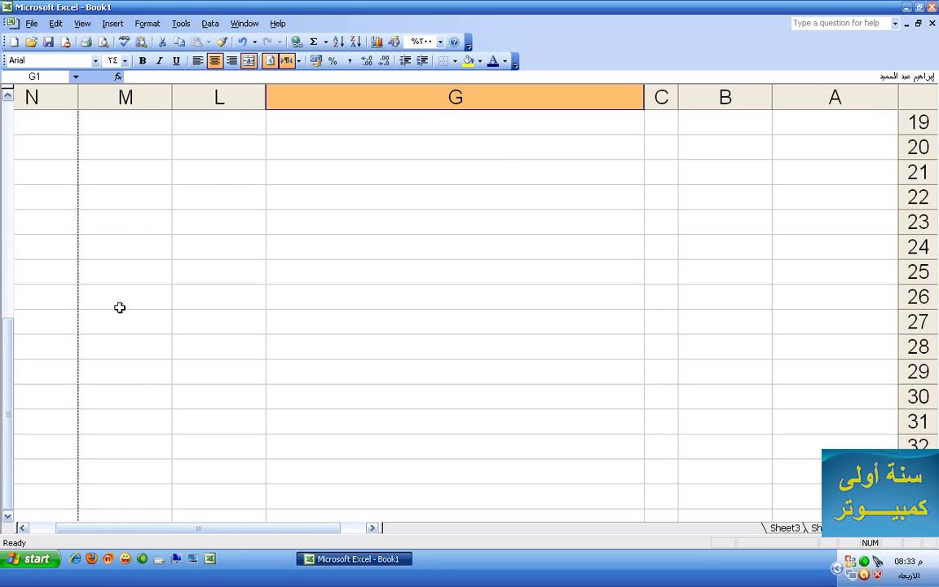
scroll(124, 295, "up", 5)
scroll(124, 295, "down", 7)
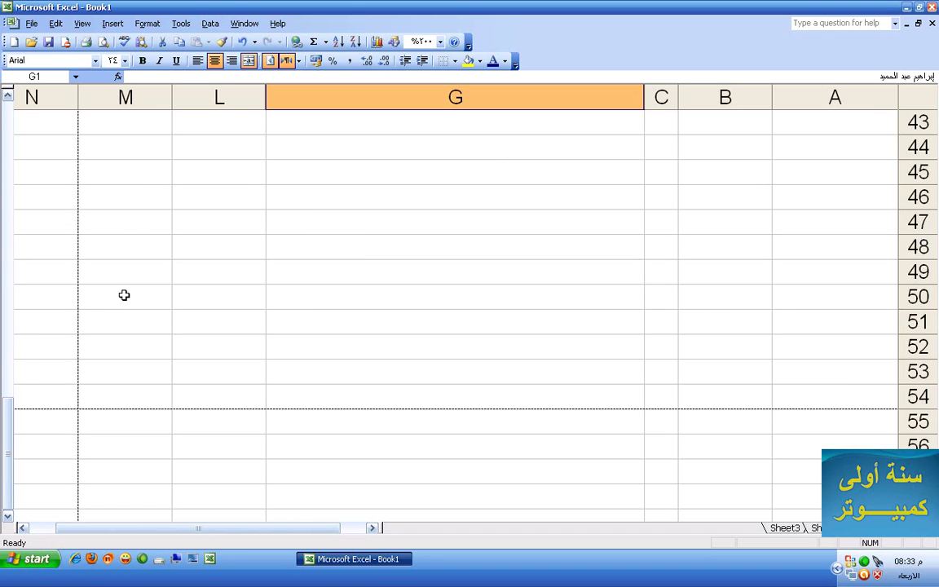
scroll(124, 296, "up", 3)
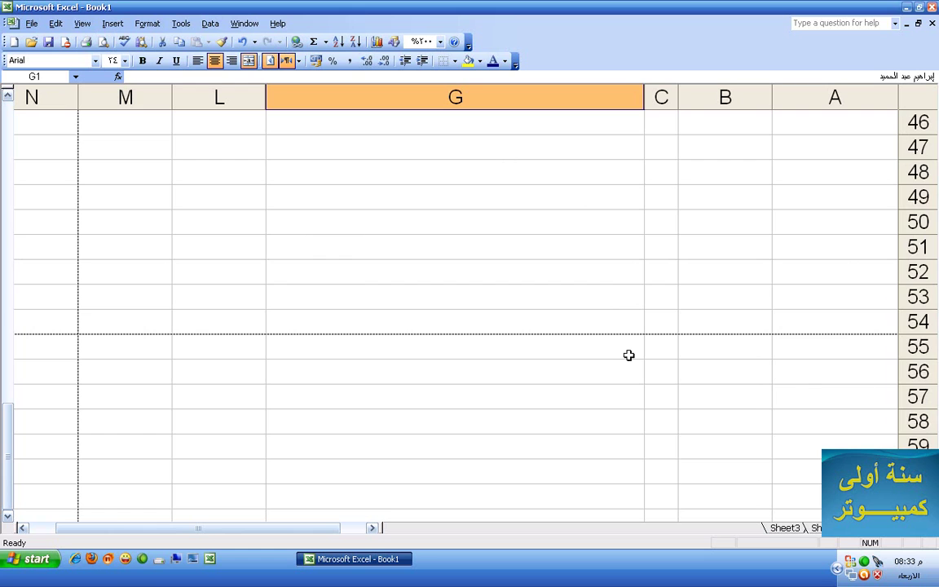
scroll(687, 199, "up", 15)
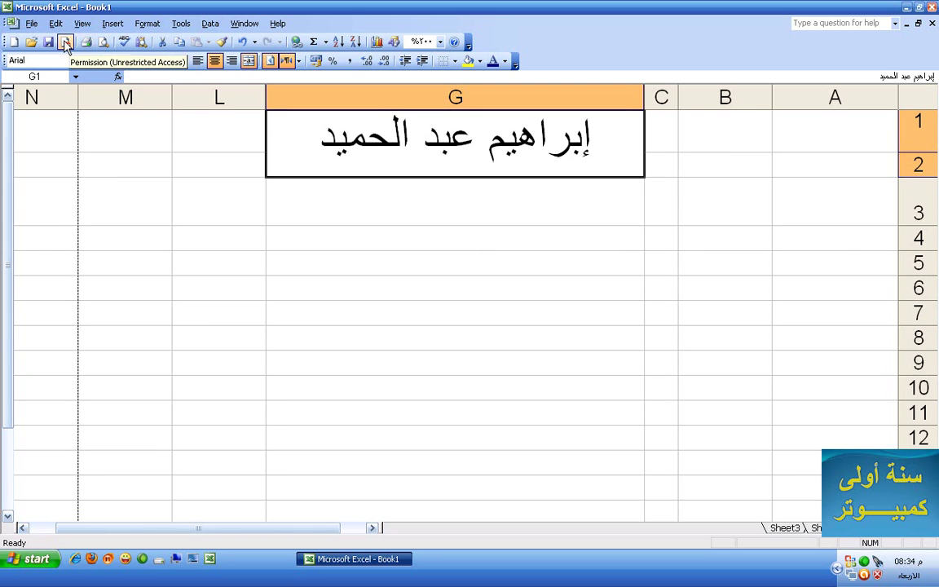
left_click(66, 43)
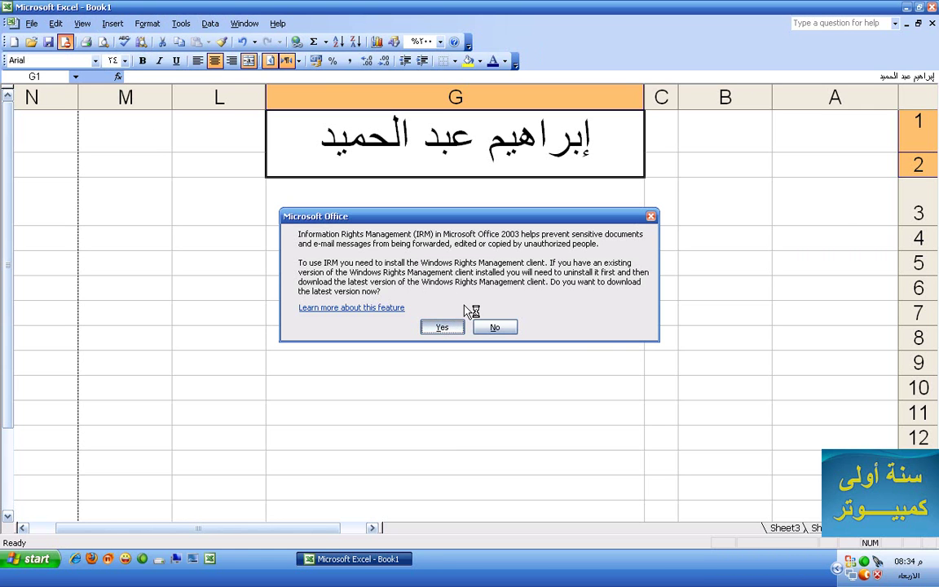
left_click(451, 327)
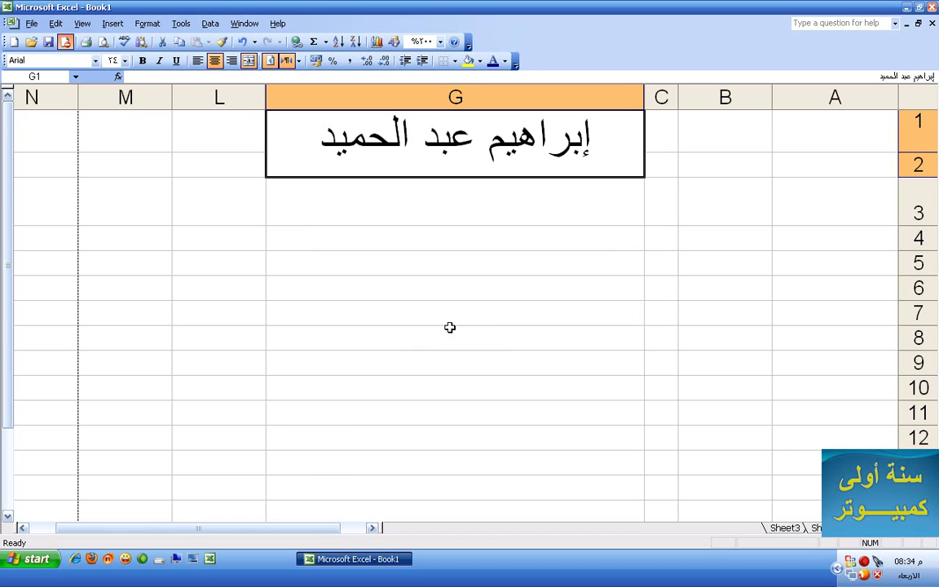
left_click(435, 287)
left_click(388, 124)
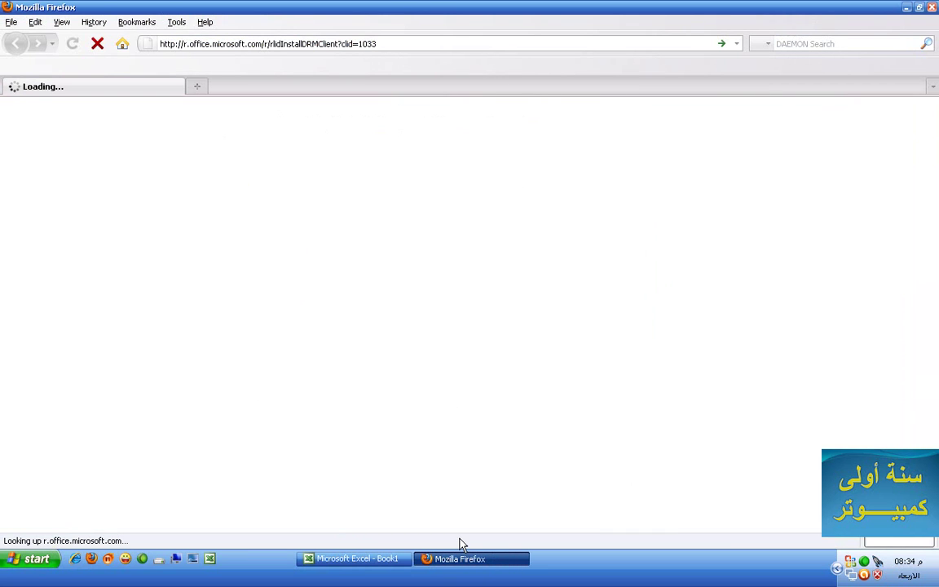
Close the Firefox window from its taskbar button
right_click(505, 569)
left_click(529, 551)
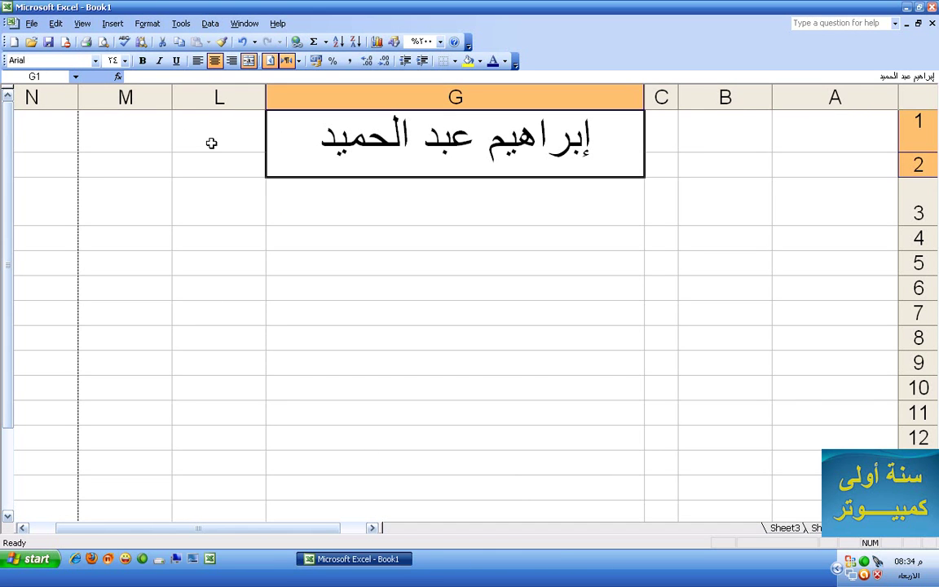
left_click(51, 44)
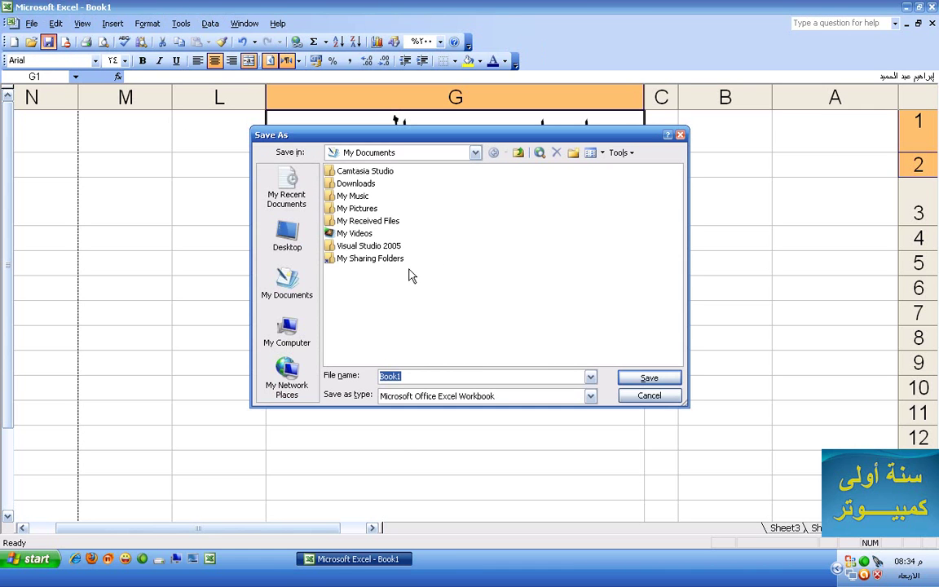
left_click(642, 397)
left_click(31, 42)
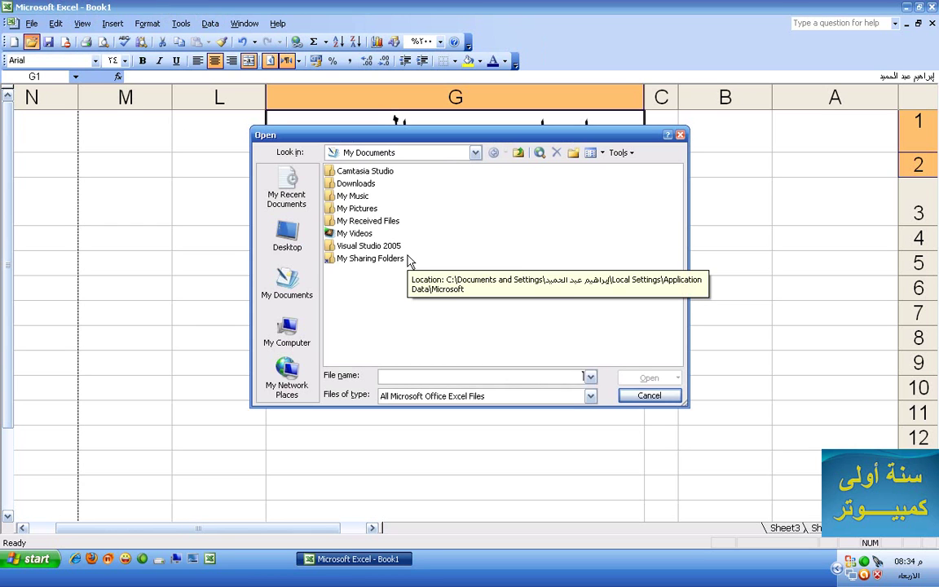
left_click(652, 399)
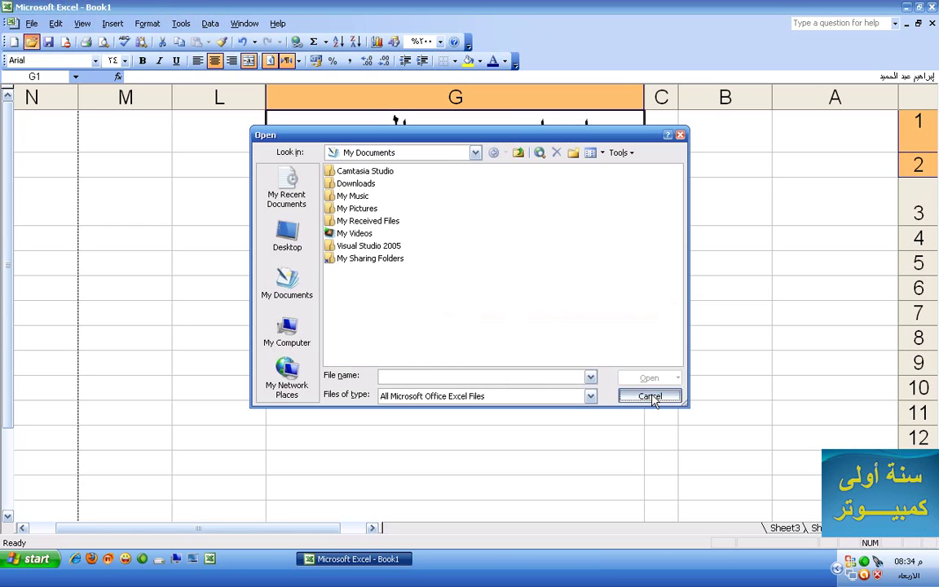
left_click(13, 43)
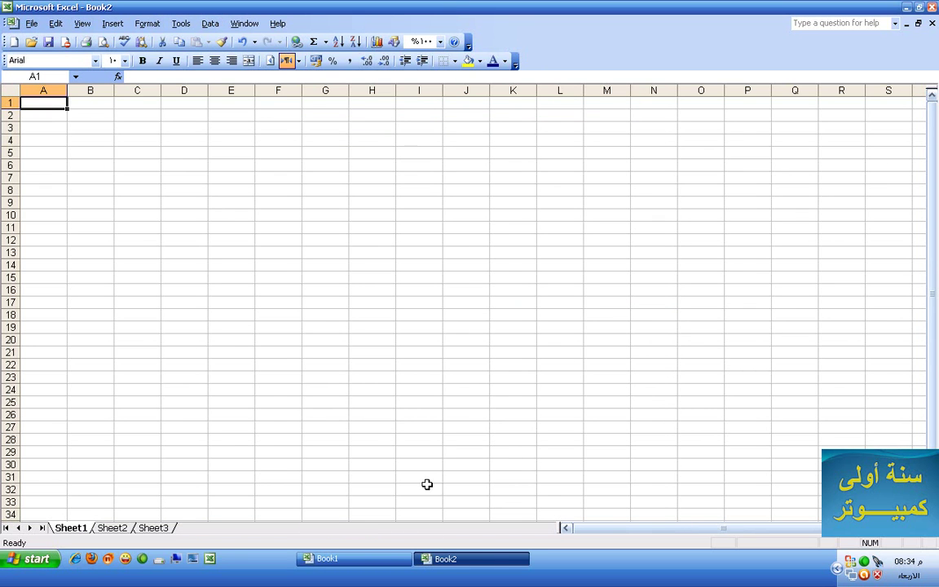
left_click(357, 560)
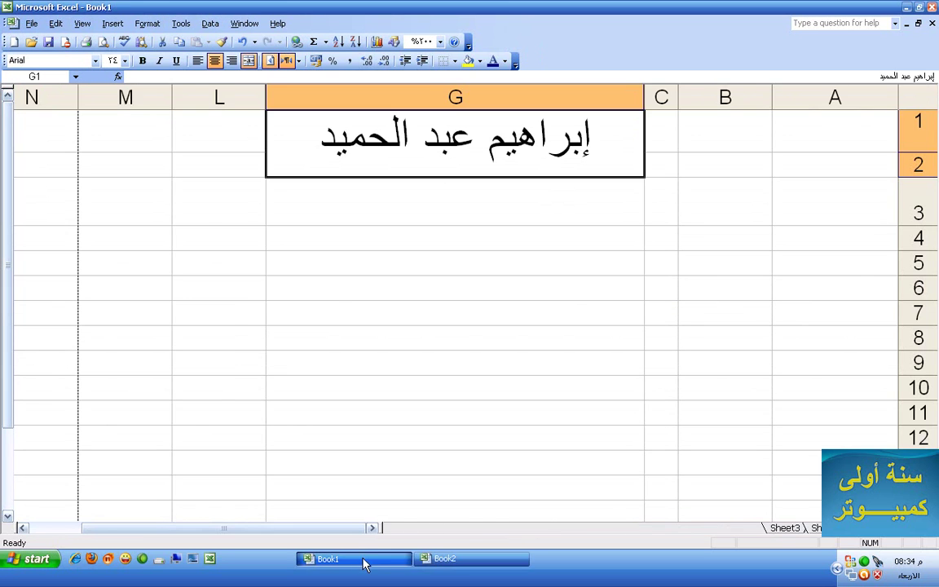
left_click(445, 559)
right_click(432, 559)
left_click(464, 549)
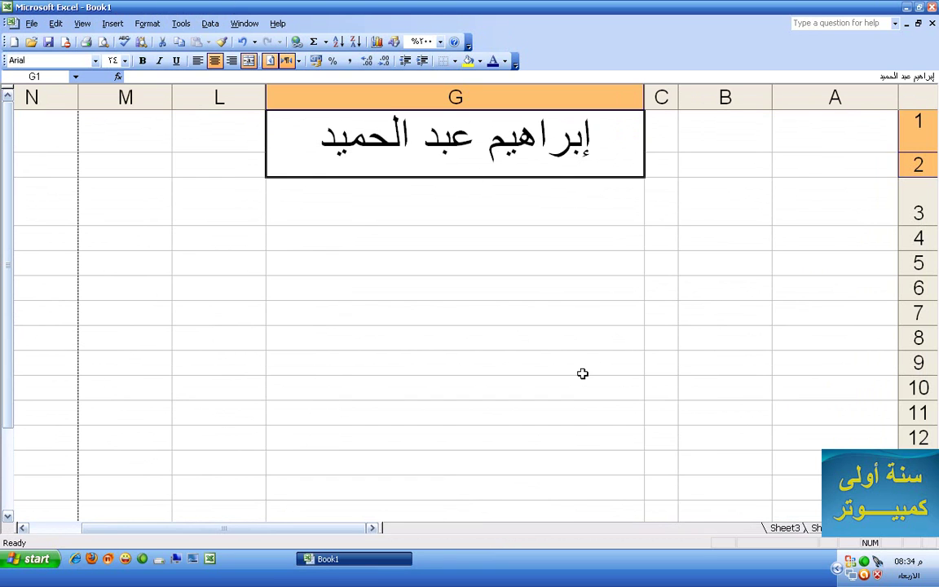
Look through Sheet2 and Sheet3, then return to Sheet1
left_click(832, 529)
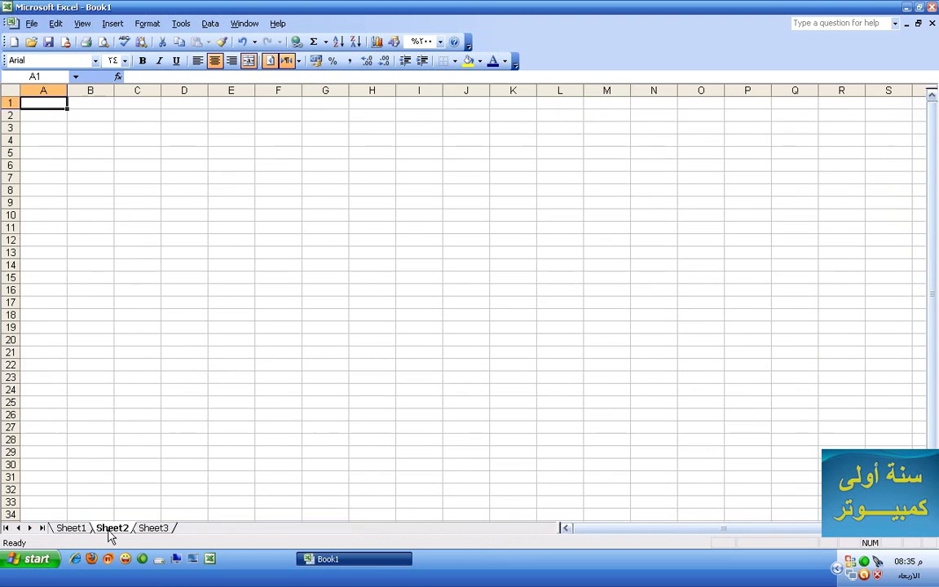
left_click(151, 529)
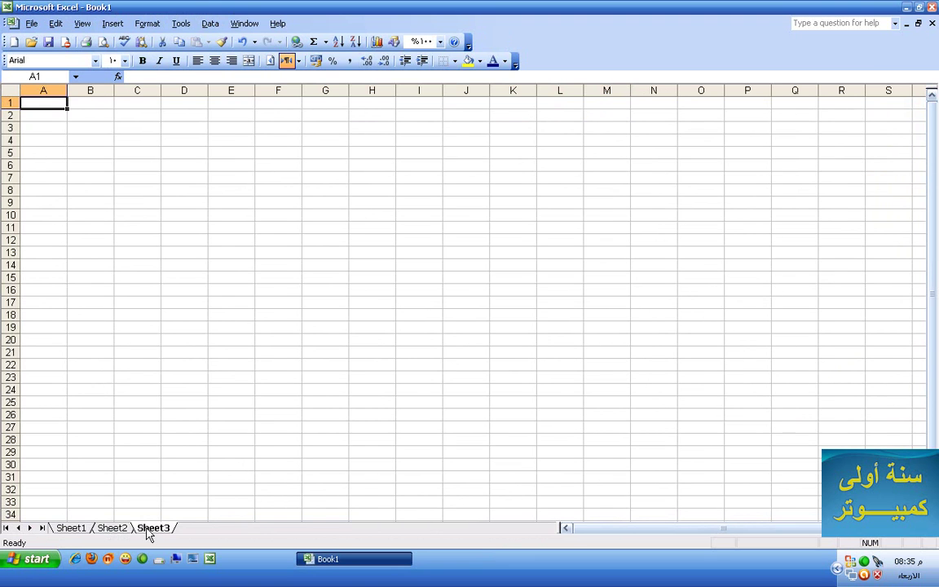
left_click(75, 530)
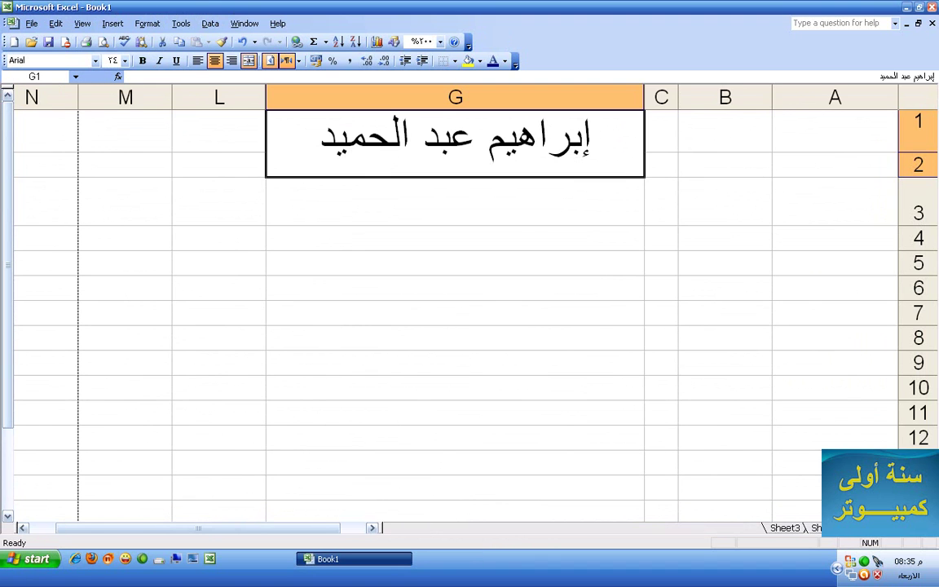
scroll(927, 320, "down", 20)
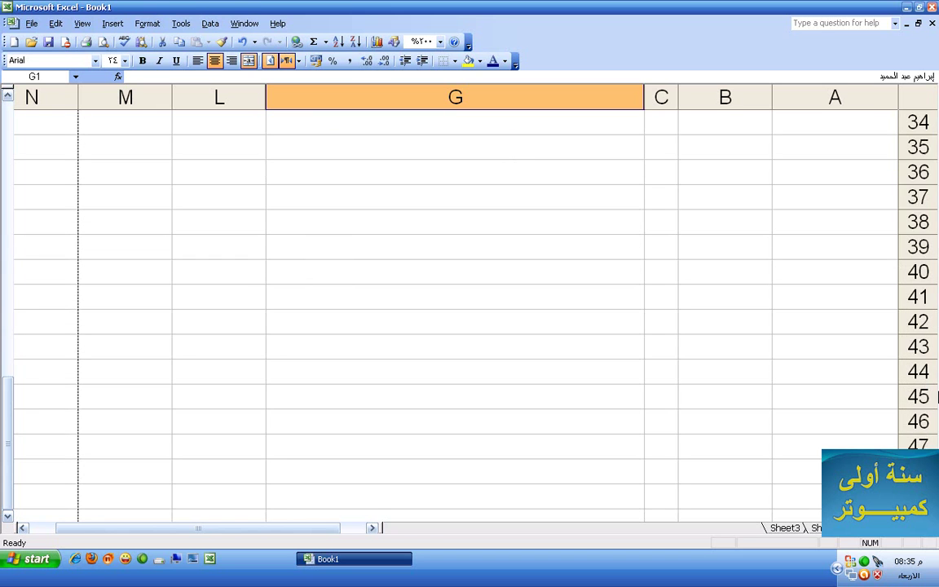
scroll(928, 320, "down", 6)
scroll(928, 320, "up", 20)
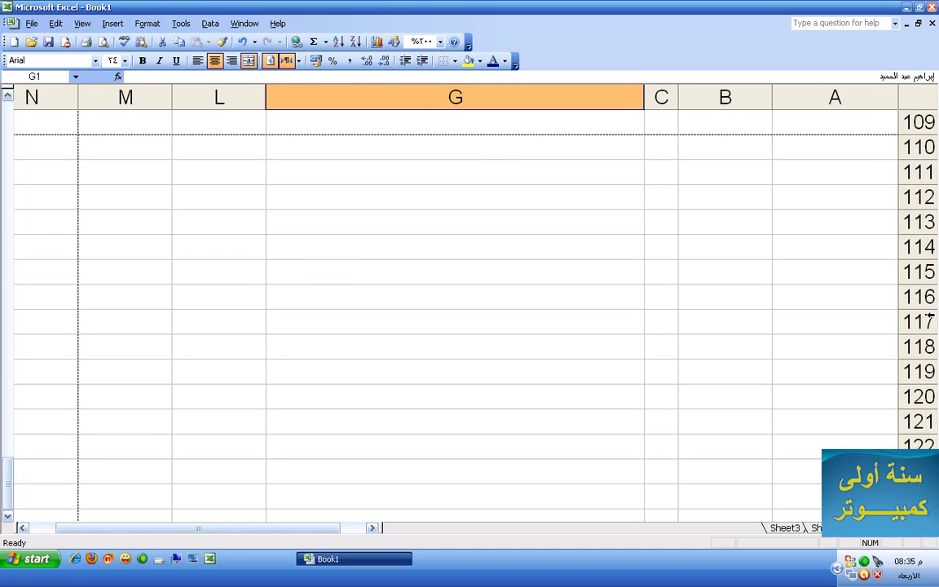
scroll(929, 319, "up", 9)
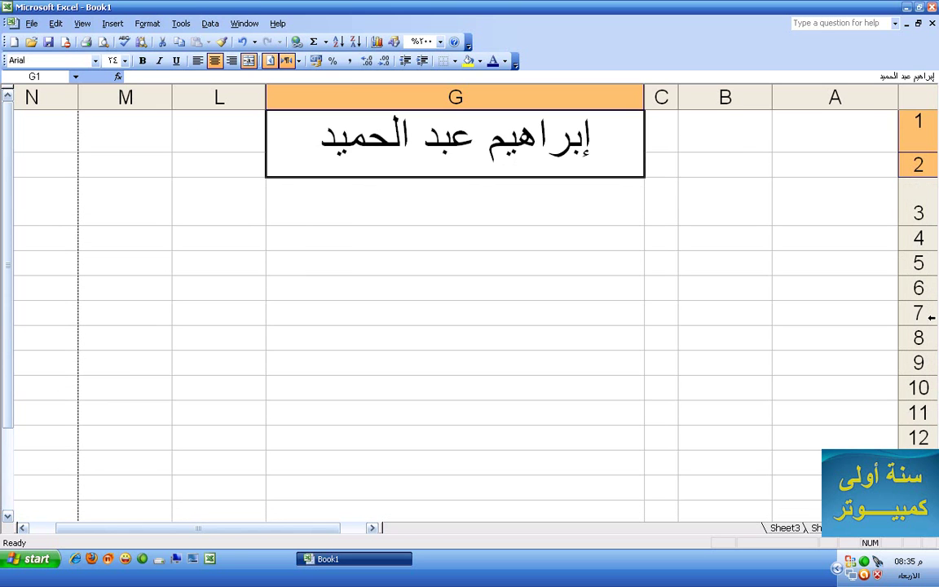
Jump from A1 to row 65536 and from G1 to column IV, returning each time
left_click(804, 124)
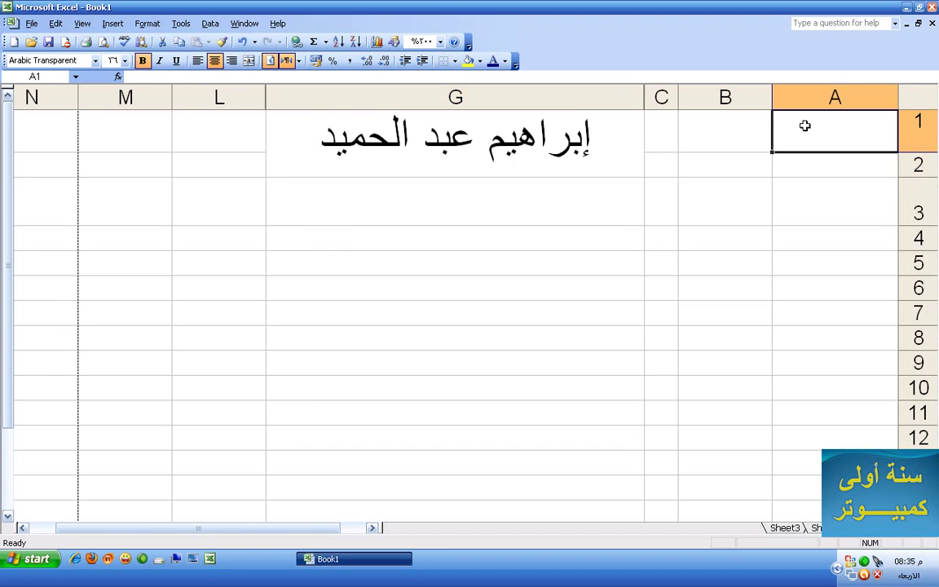
key("ctrl+Down")
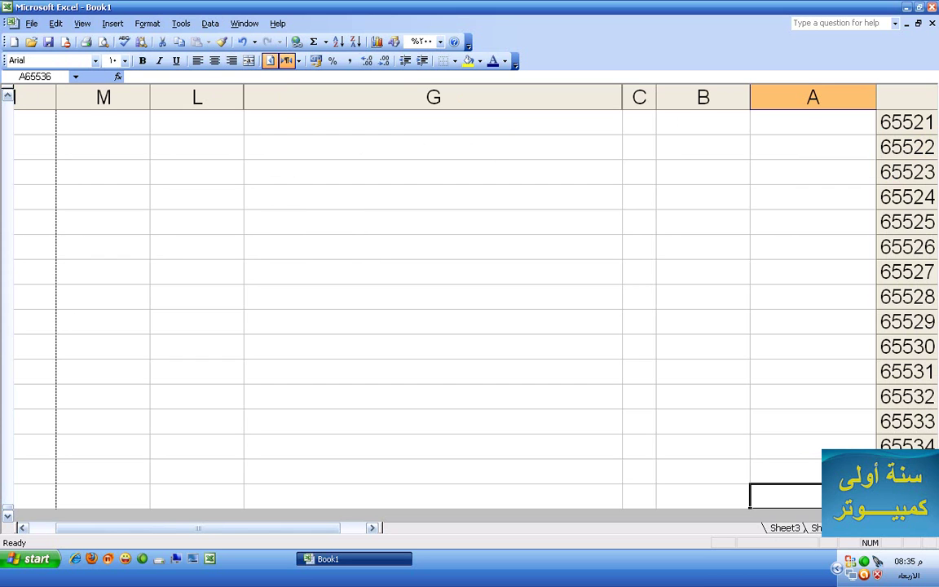
key("ctrl+Up")
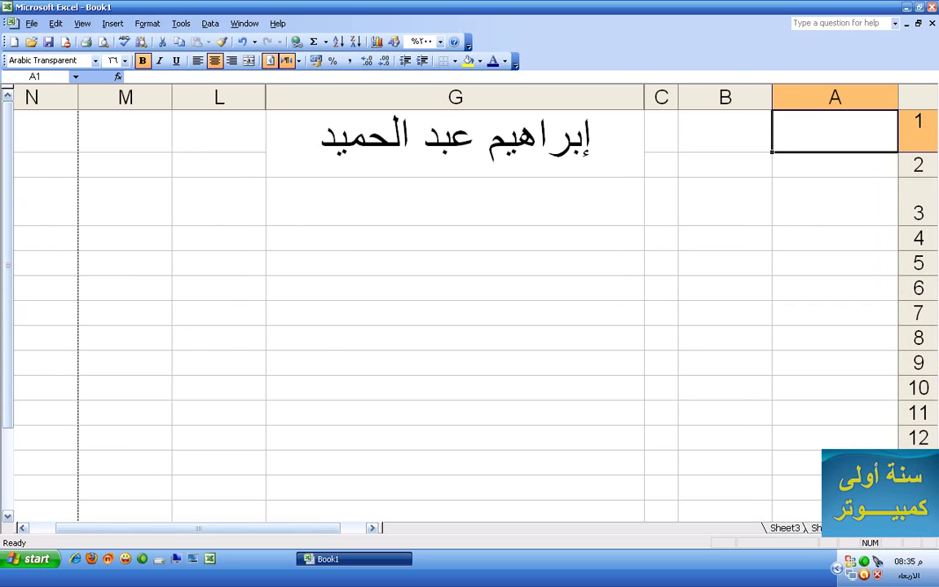
key("ctrl+Down")
key("ctrl+Up")
left_click(455, 143)
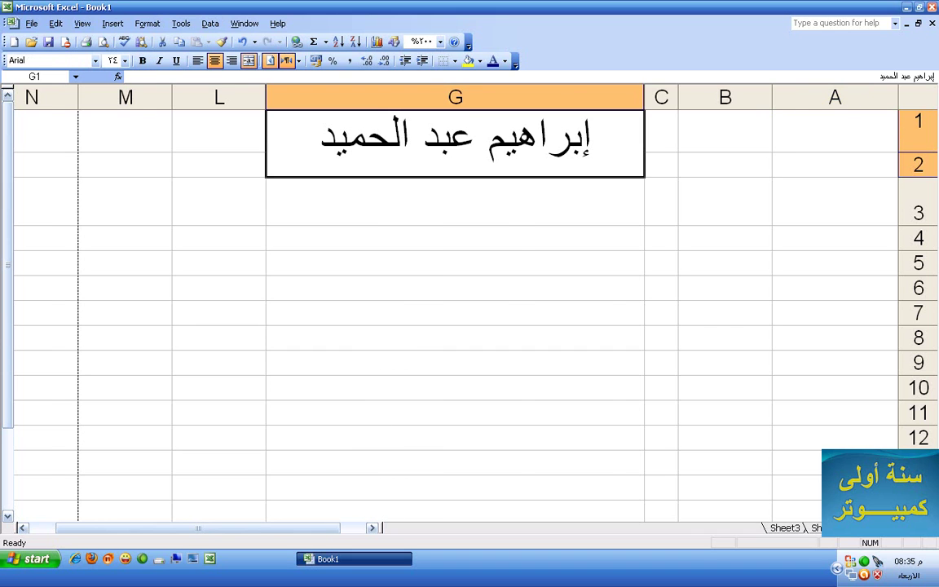
key("ctrl+Left")
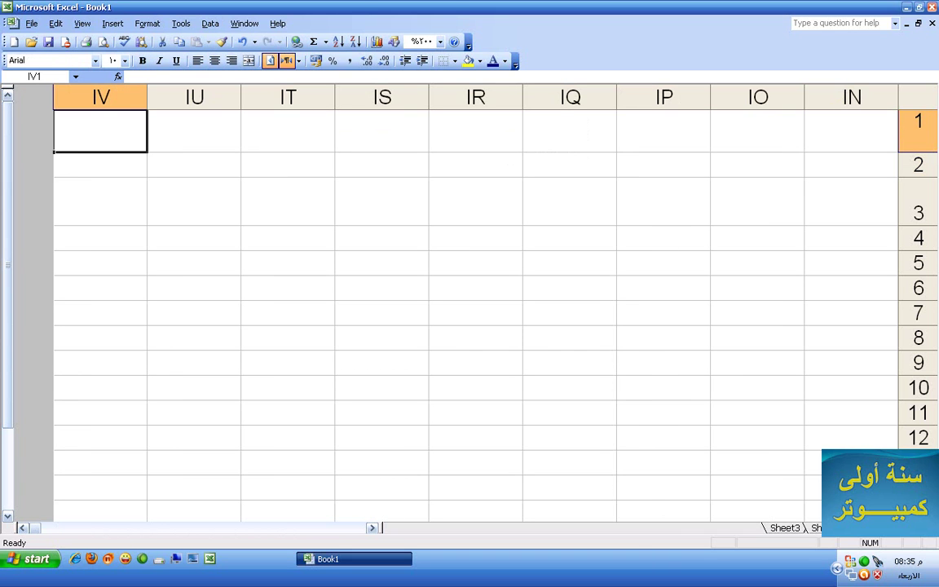
key("ctrl+Right")
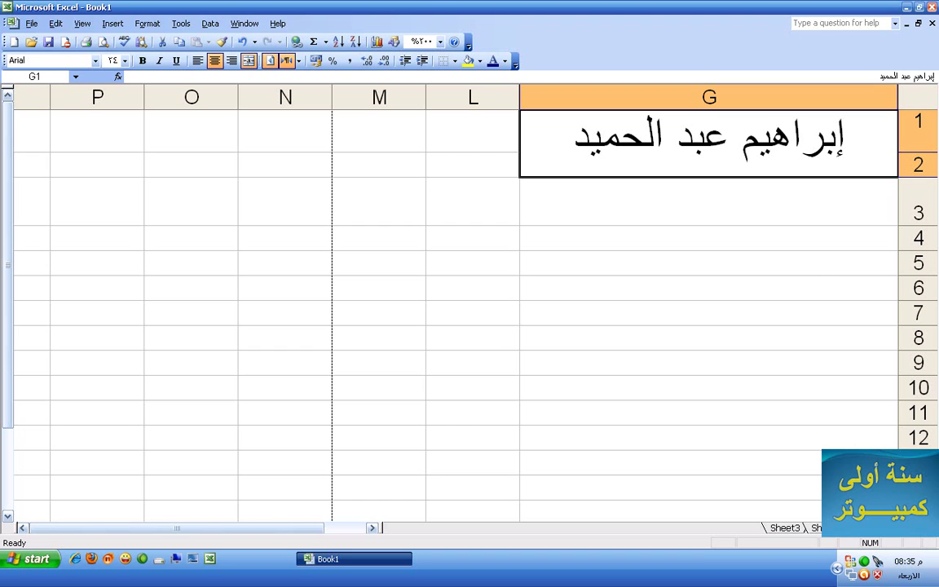
Bring up the context menu on the title and G8, then jump to column G's last row
right_click(804, 176)
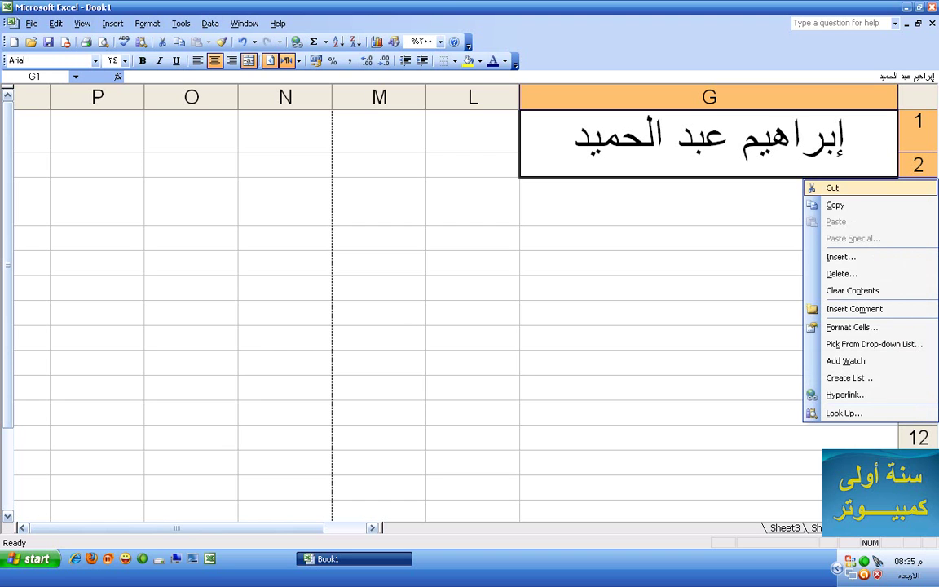
left_click(647, 335)
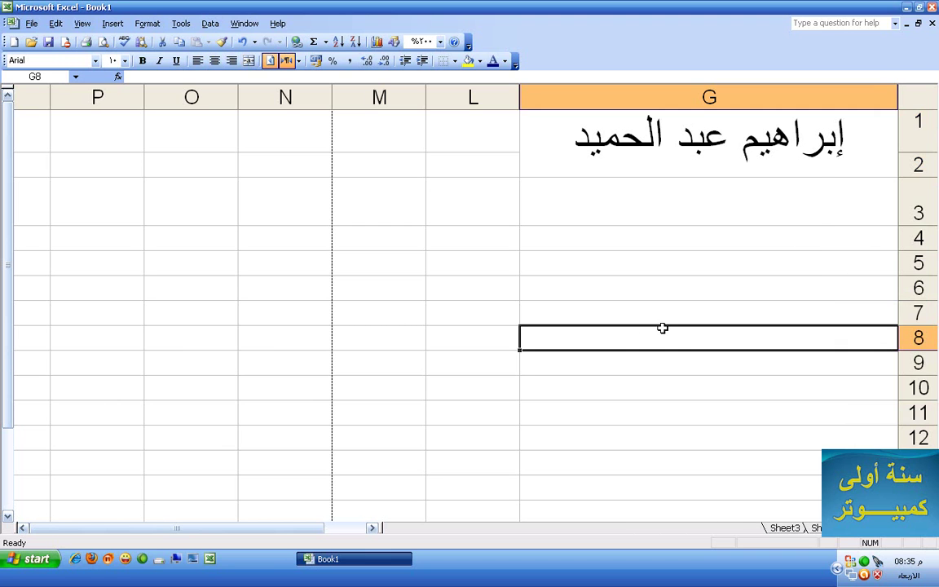
key("shift+F10")
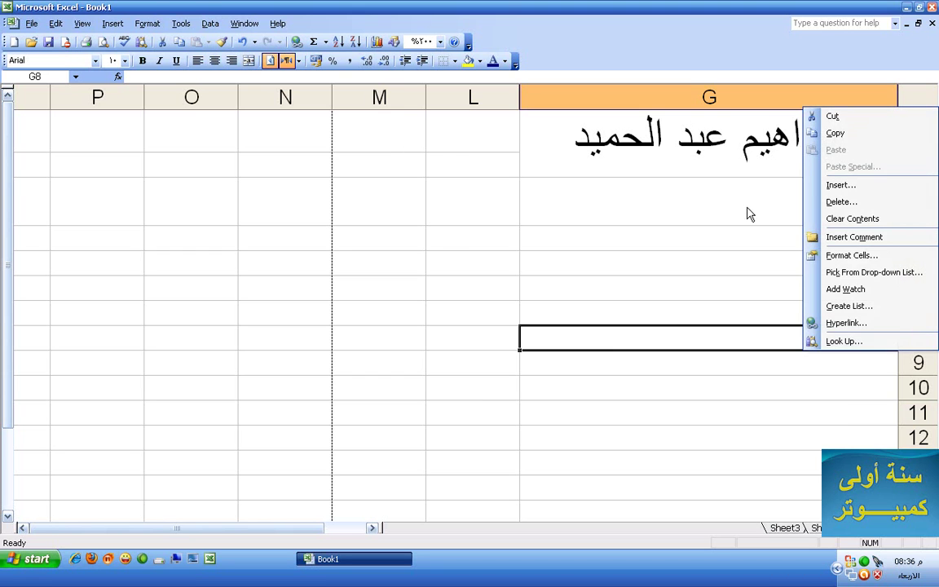
left_click(746, 213)
key("ctrl+Down")
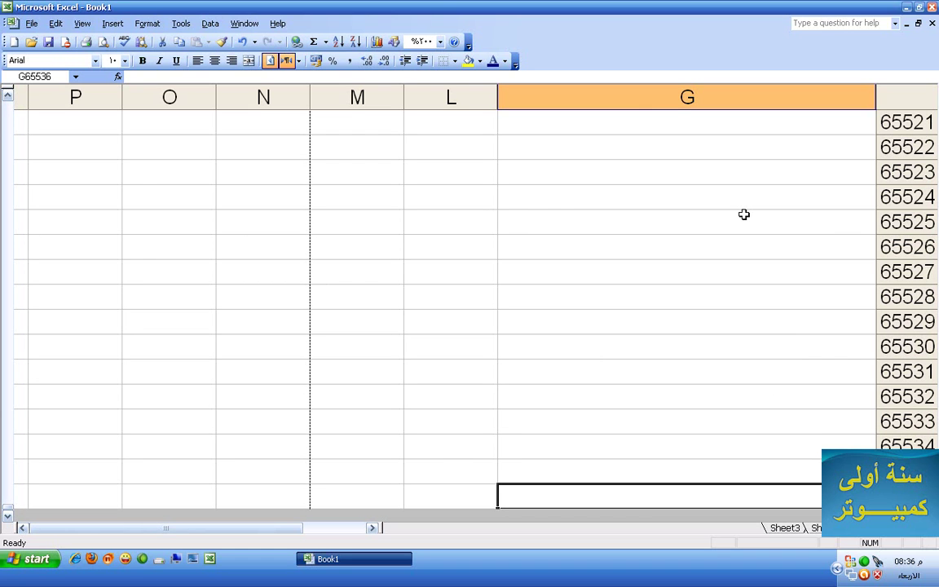
Launch Calculator Plus from Start > Run with calc
left_click(32, 558)
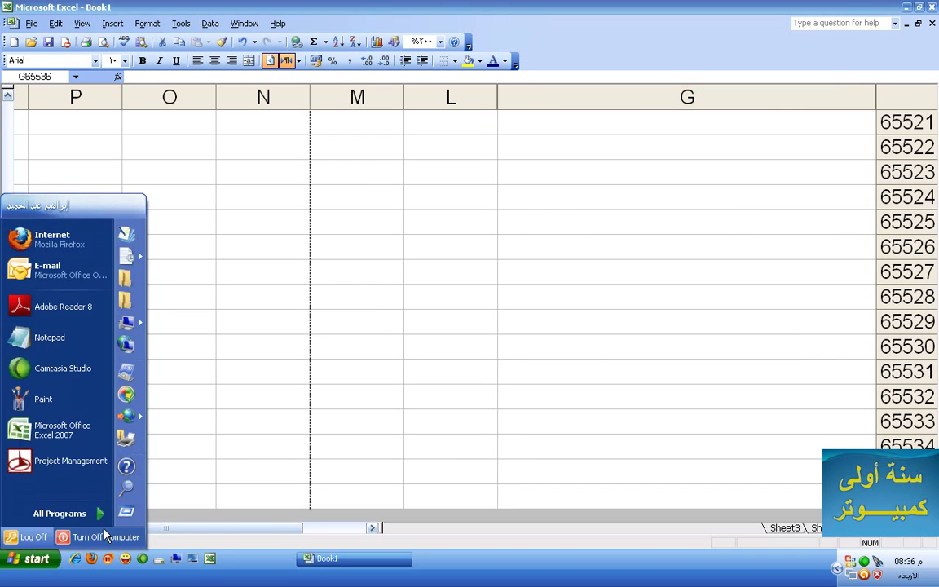
left_click(126, 512)
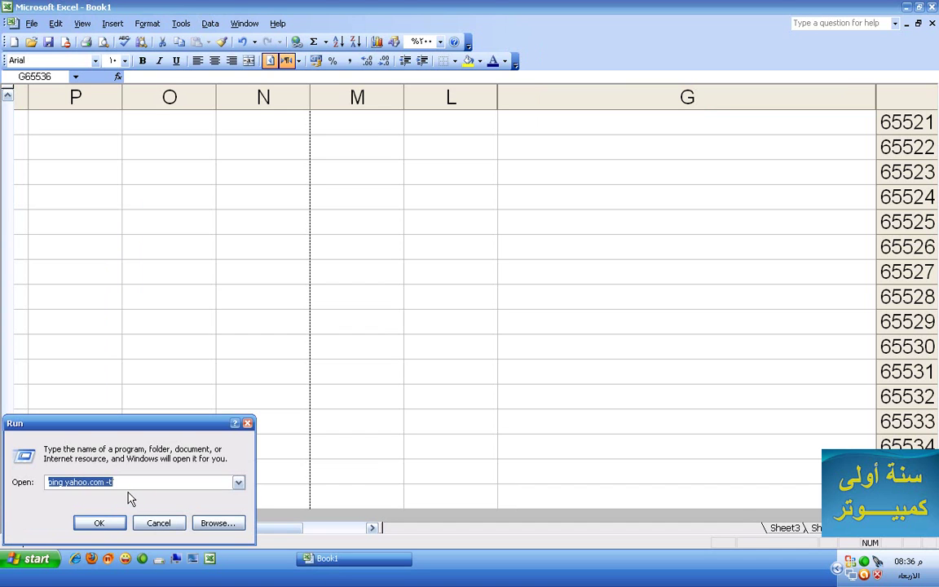
type("calc")
key("Return")
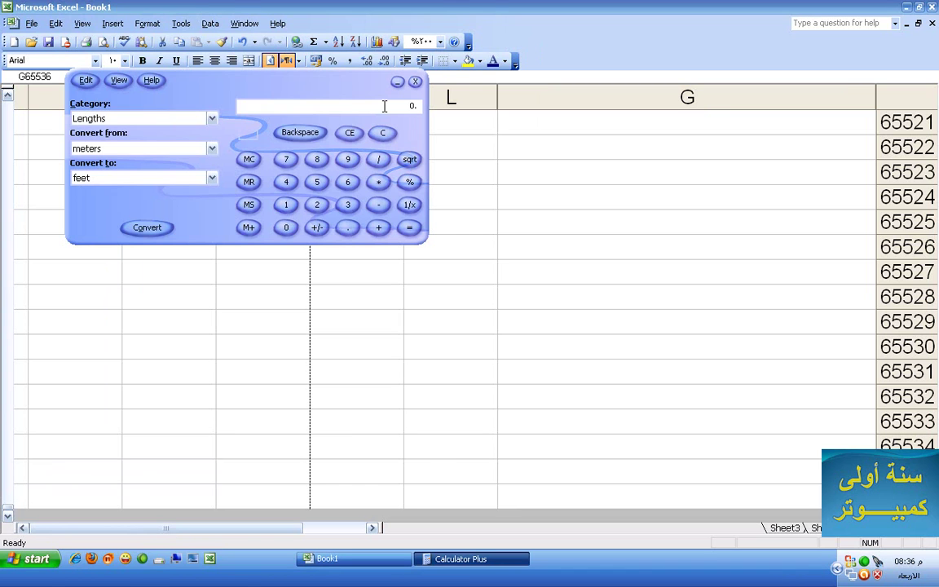
Multiply 65536 rows by 256 columns to get 16777216 cells
type("65536")
key("Escape")
type("256")
key("asterisk")
key("Return")
key("Return")
Close the calculator and jump from column G back up to G1, then to A1
left_click(415, 81)
scroll(434, 205, "up", 17)
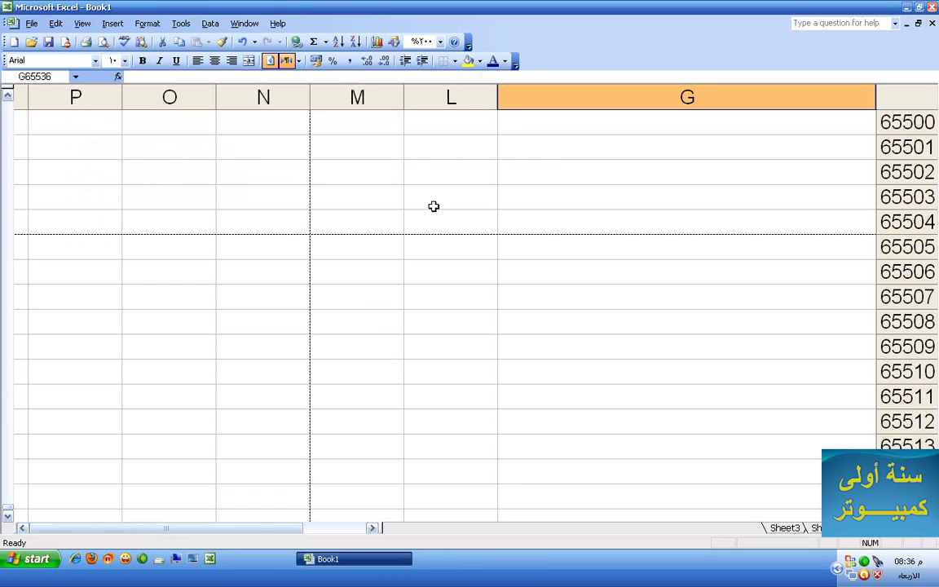
left_click(587, 257)
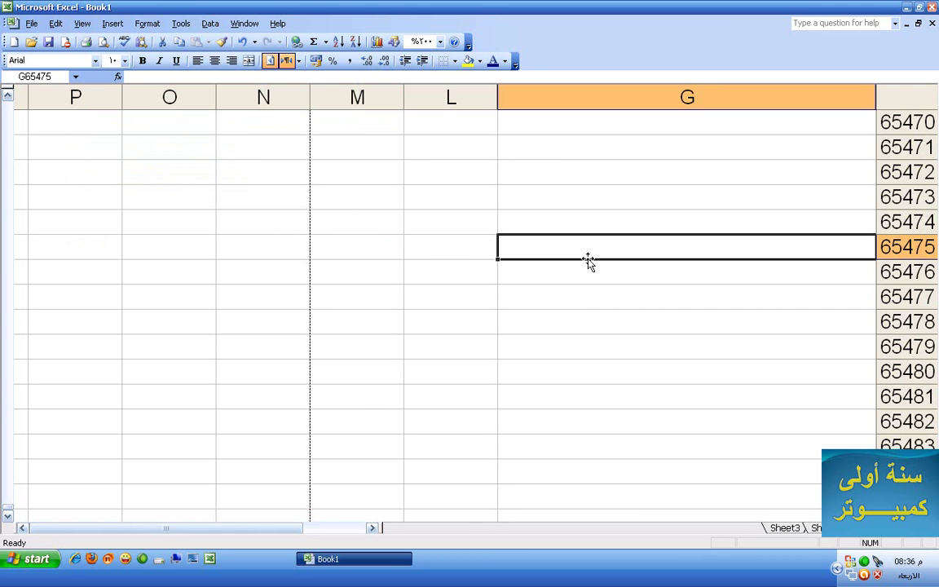
key("ctrl+Up")
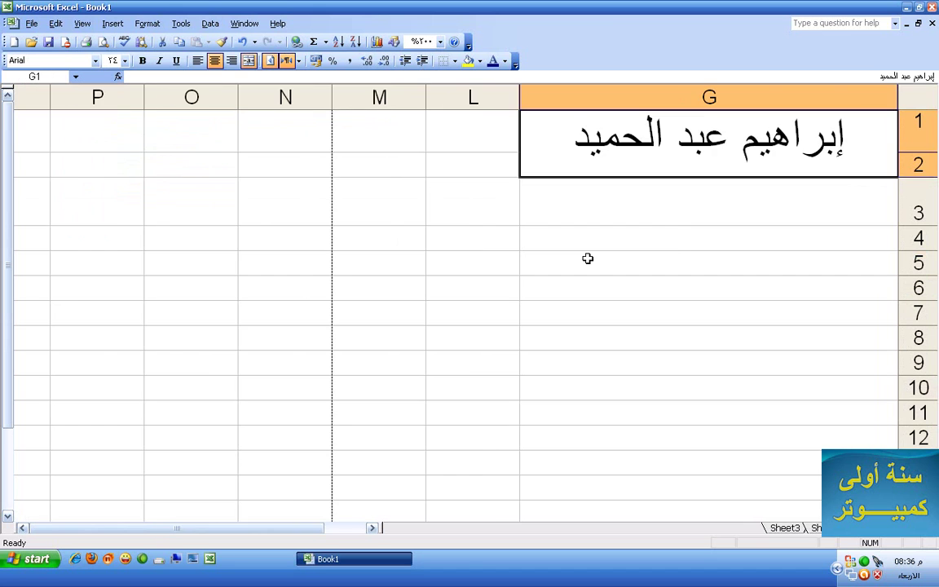
key("ctrl+Home")
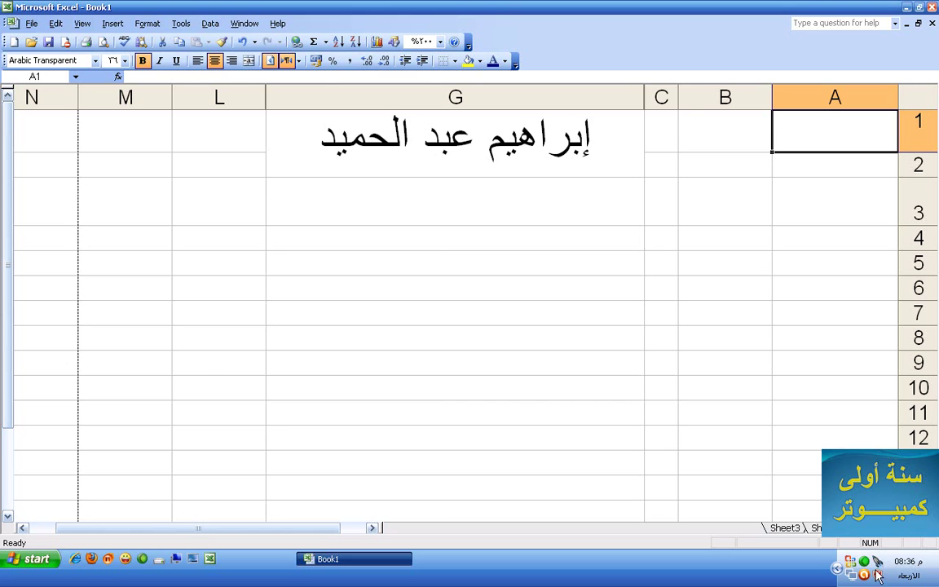
Set Sheet2 and Sheet3 to right-to-left, then check Sheet1 and return to Sheet3
left_click(815, 528)
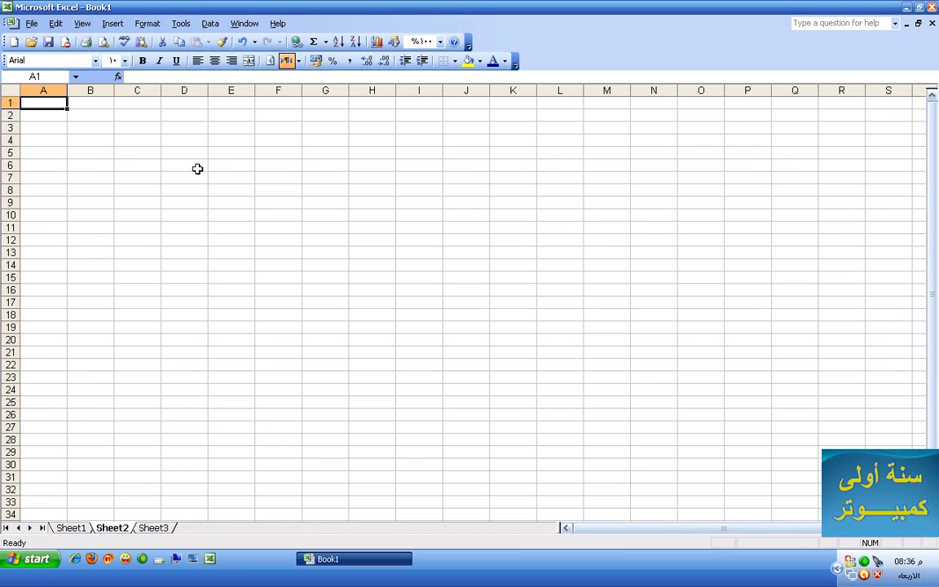
left_click(270, 62)
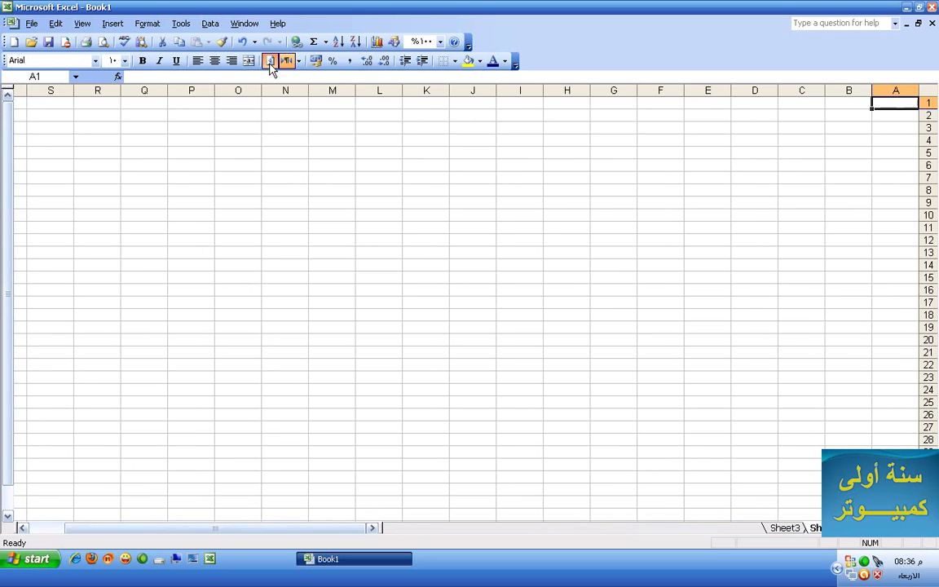
left_click(786, 529)
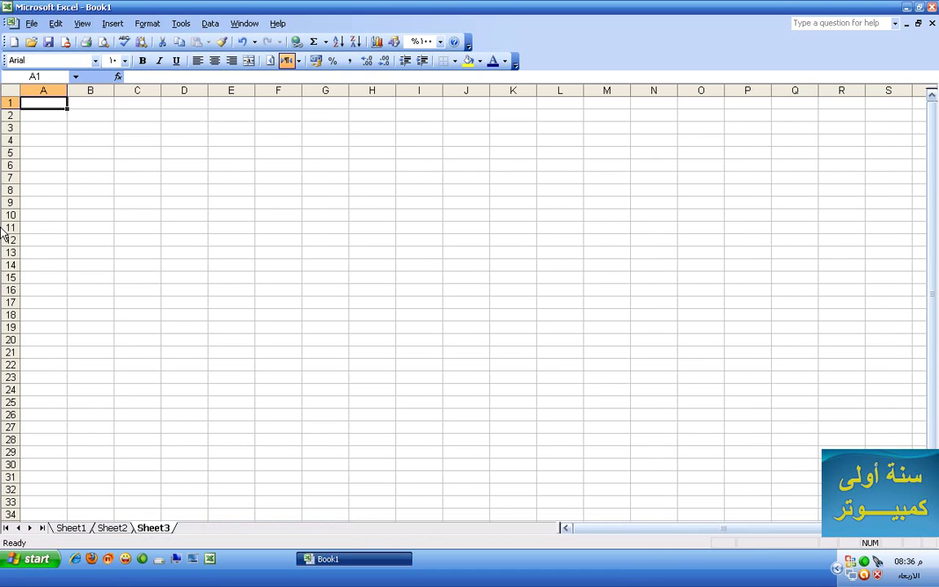
left_click(272, 65)
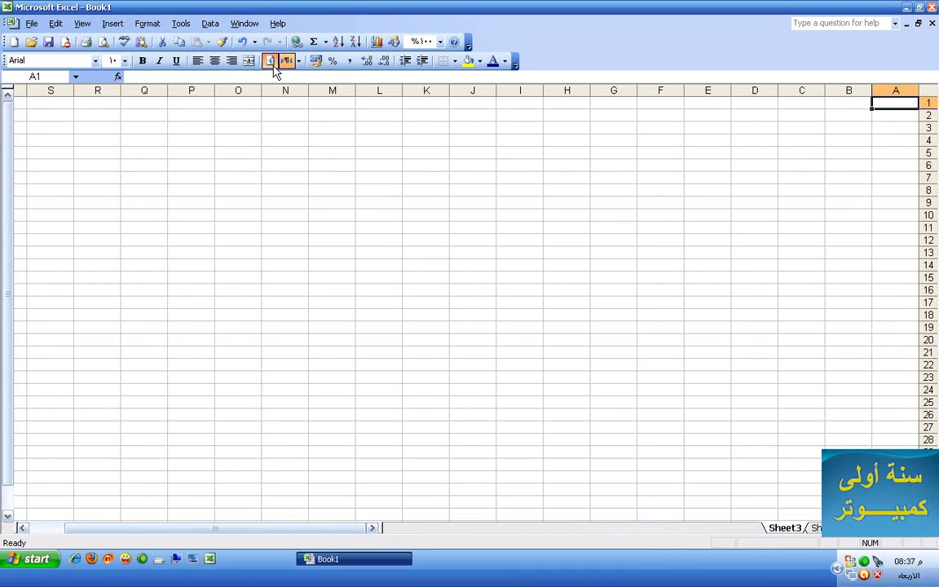
left_click(883, 532)
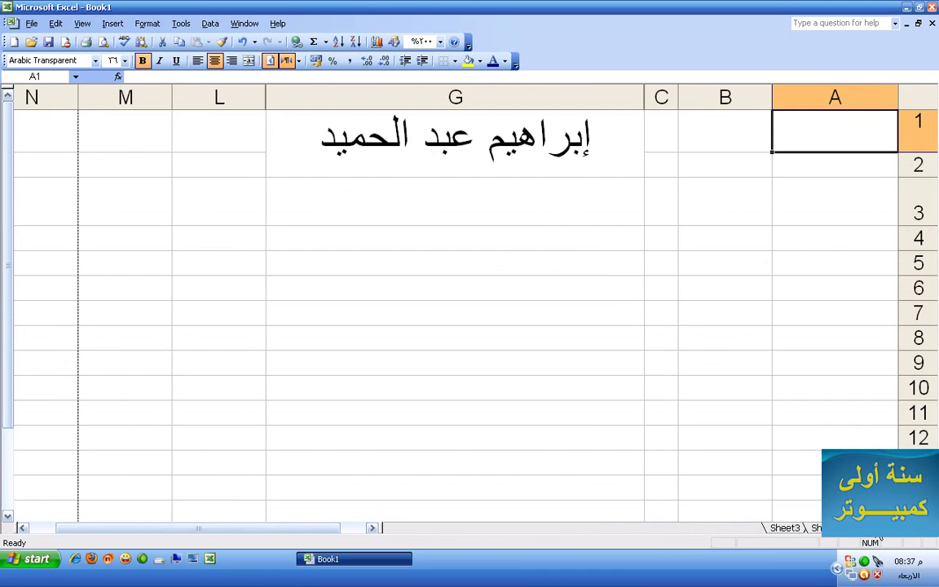
left_click(786, 529)
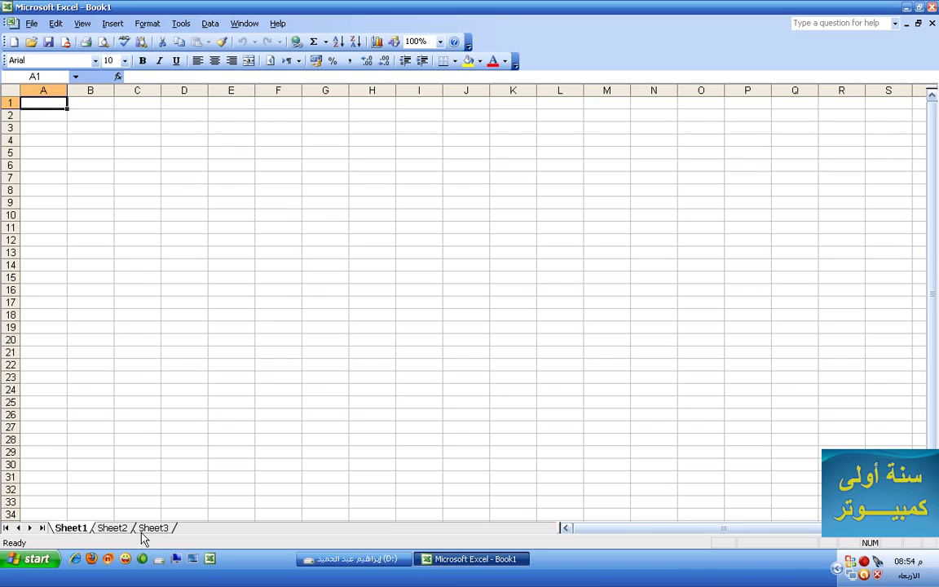
Insert a new Sheet4, move it after Sheet3, and set Sheet1 to right-to-left
right_click(78, 532)
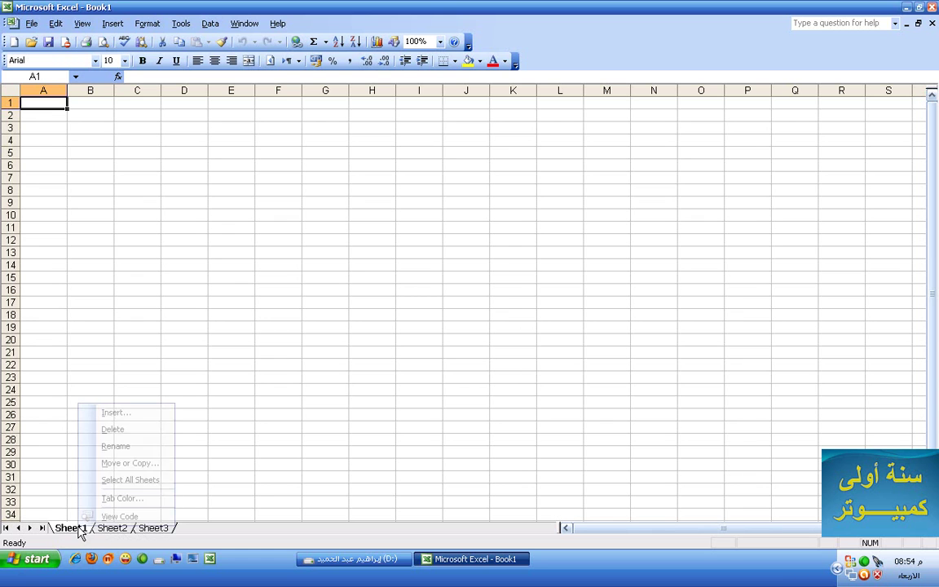
left_click(110, 418)
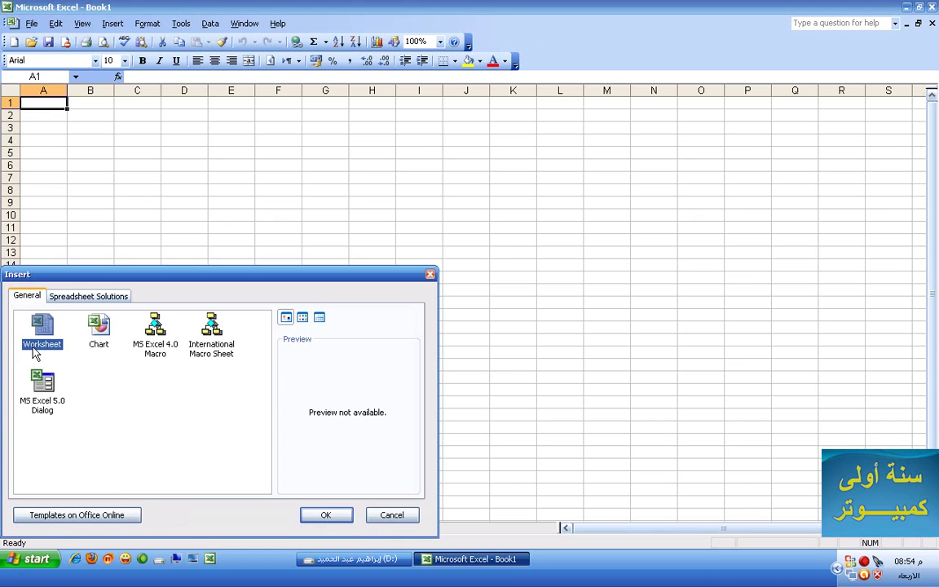
left_click(323, 515)
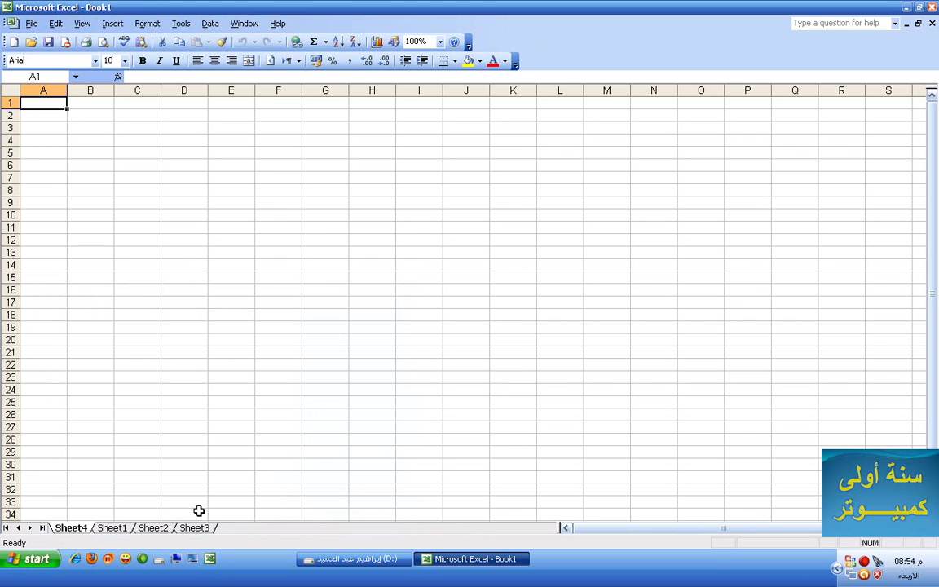
mouse_move(77, 528)
left_mouse_down()
mouse_move(91, 516)
mouse_move(244, 523)
left_mouse_up()
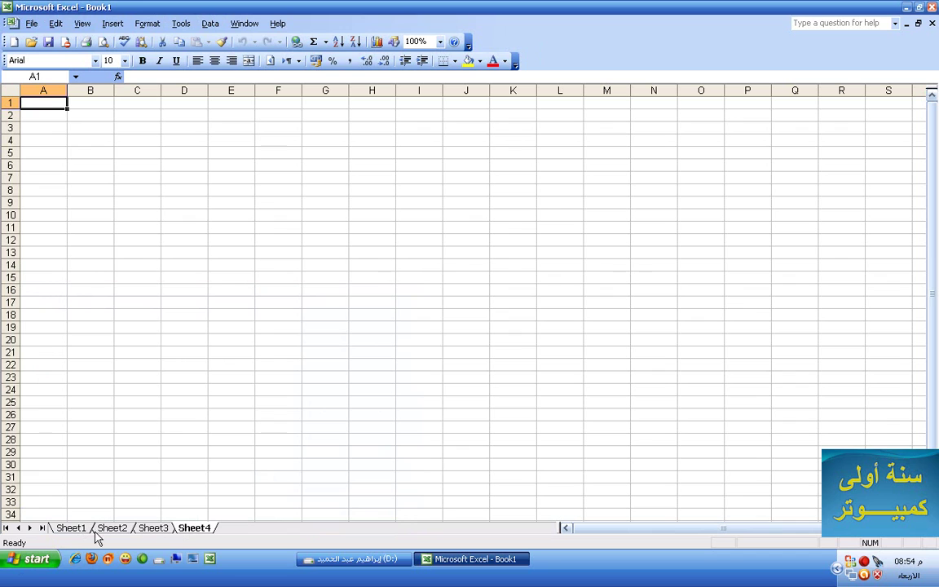
left_click(72, 529)
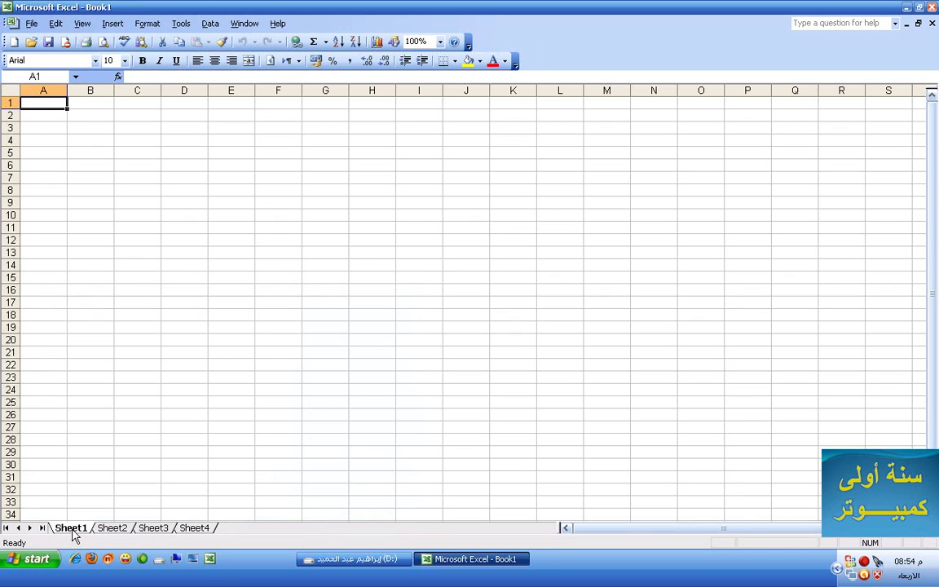
left_click(270, 62)
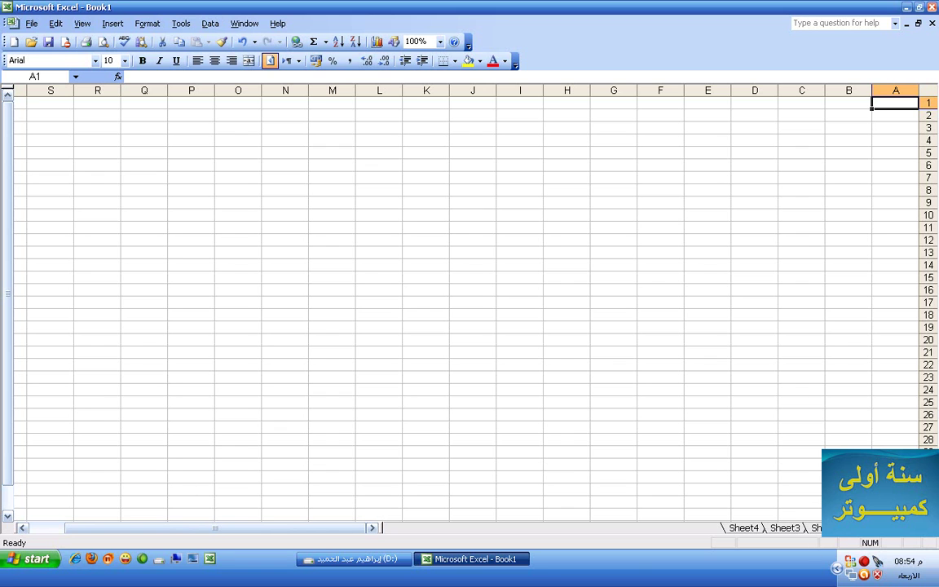
Rename the first sheet tab to مرتبات, then switch to Sheet2
right_click(870, 536)
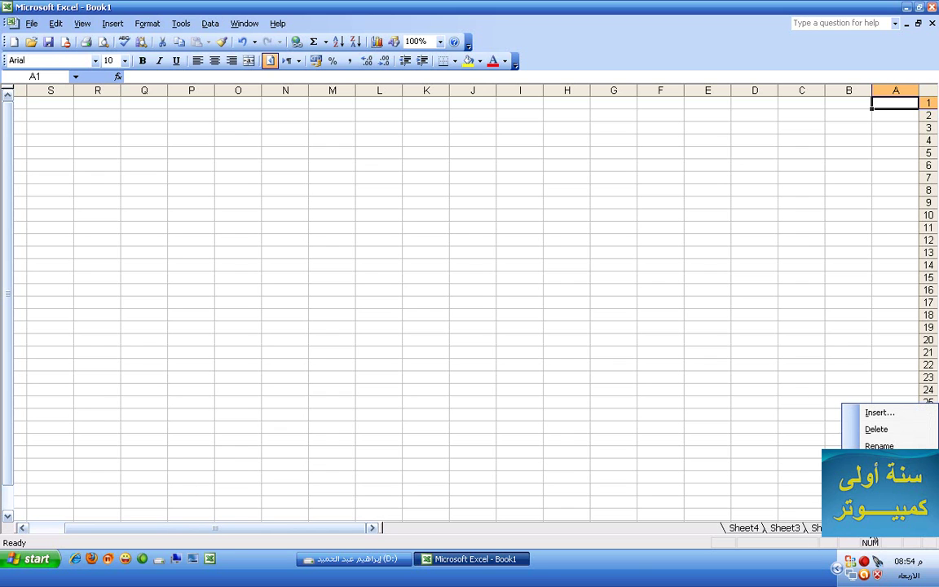
left_click(869, 445)
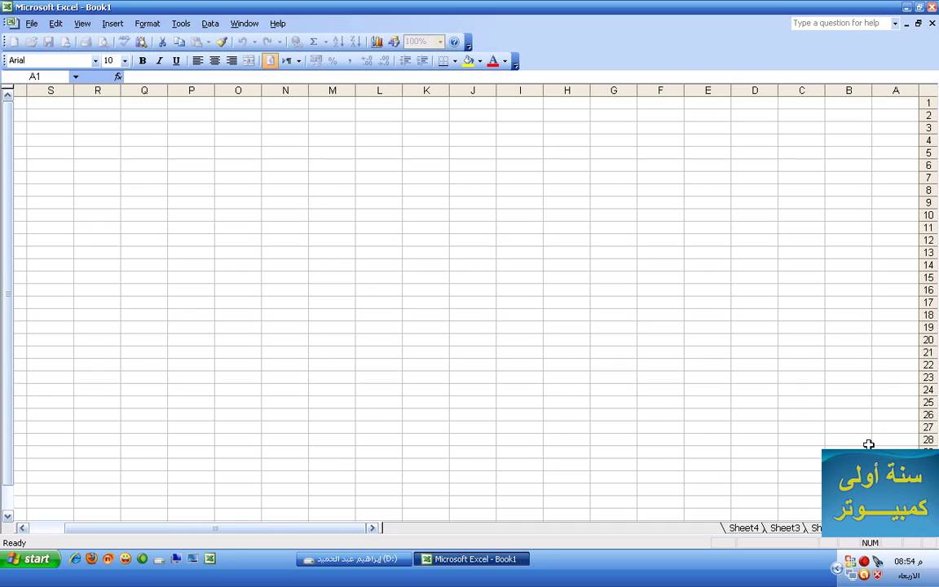
key("BackSpace")
type("Data")
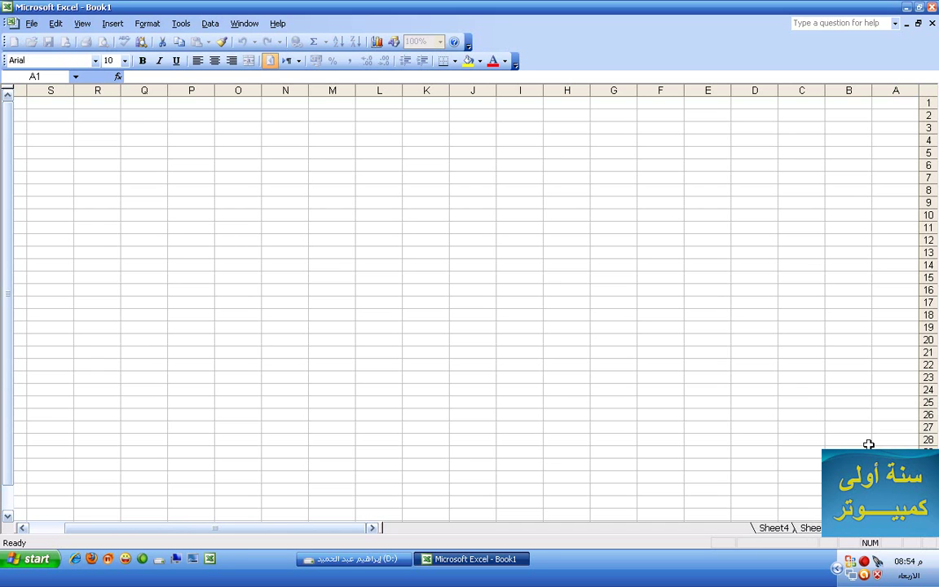
key("BackSpace")
key("BackSpace")
key("BackSpace")
key("BackSpace")
type("Sales")
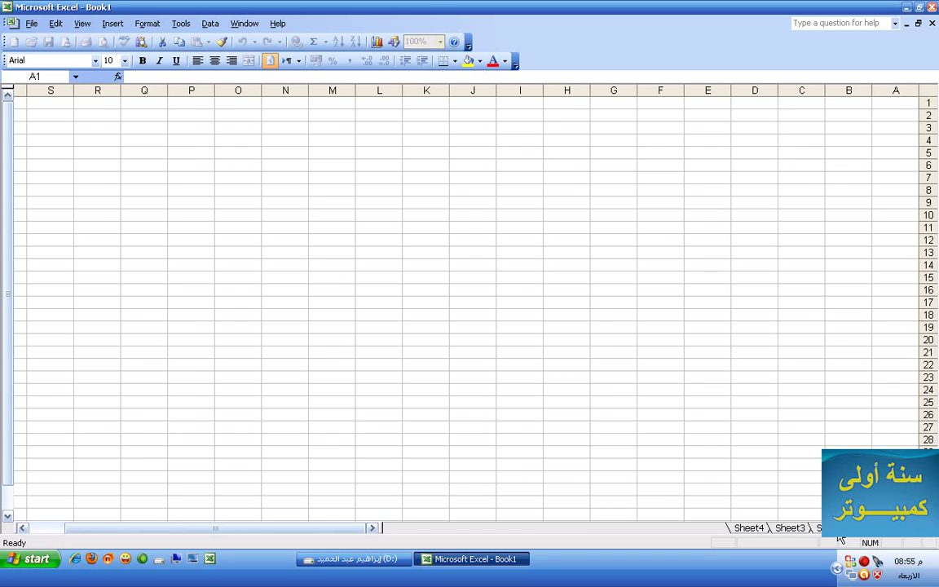
left_click(840, 529)
Rename Sheet2 to درجات طلاب and set it to read right-to-left
right_click(99, 533)
left_click(150, 451)
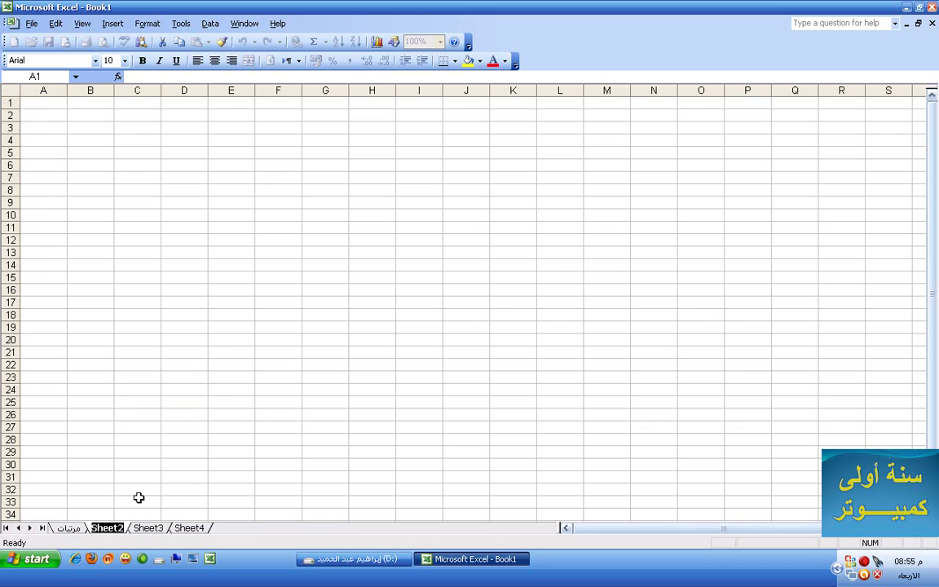
type("درجات")
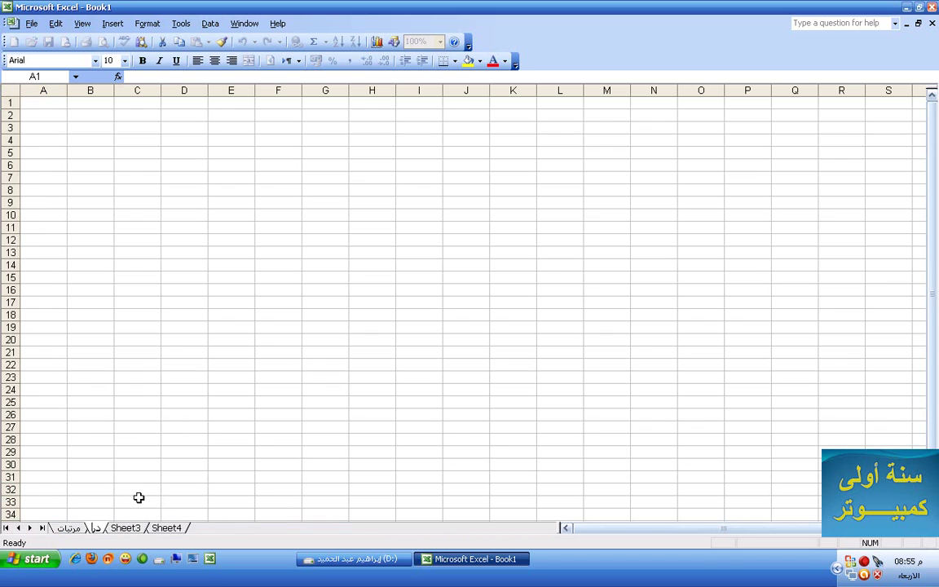
key("Return")
type("طلاب")
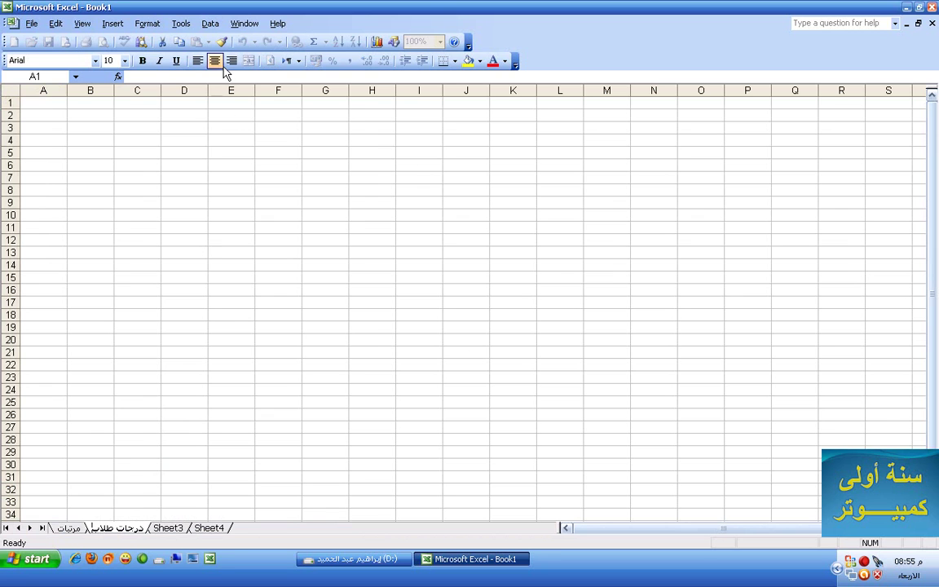
left_click(277, 144)
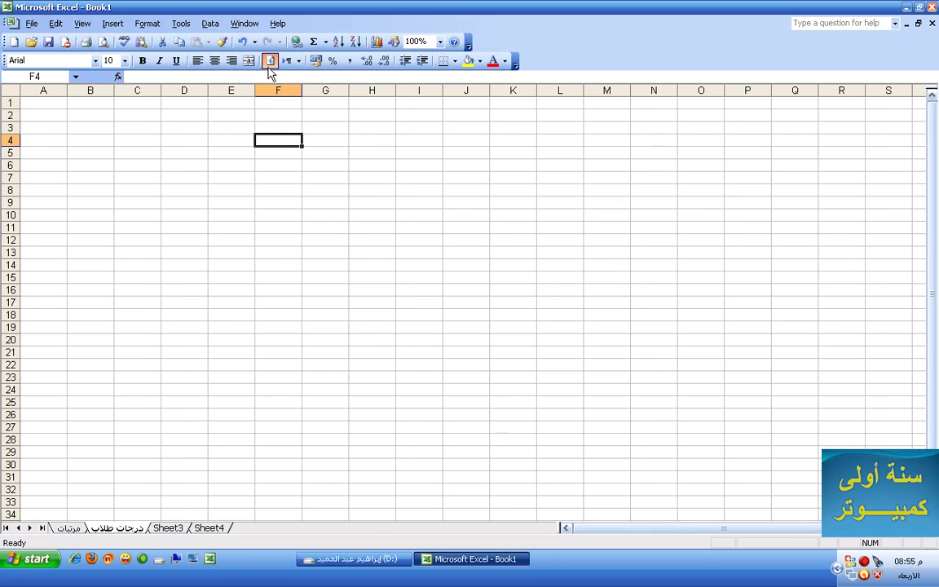
left_click(270, 61)
Color the مرتبات sheet tab teal
right_click(884, 528)
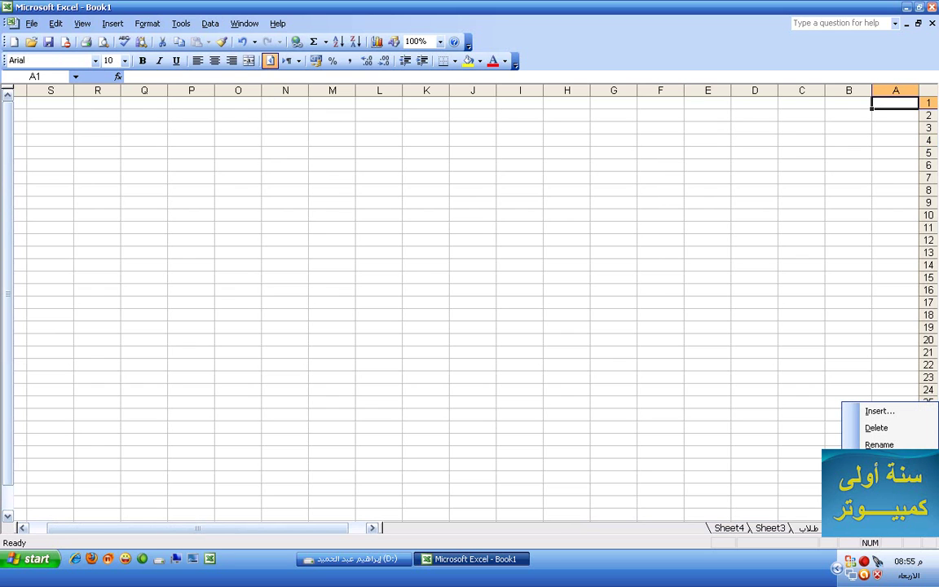
key("t")
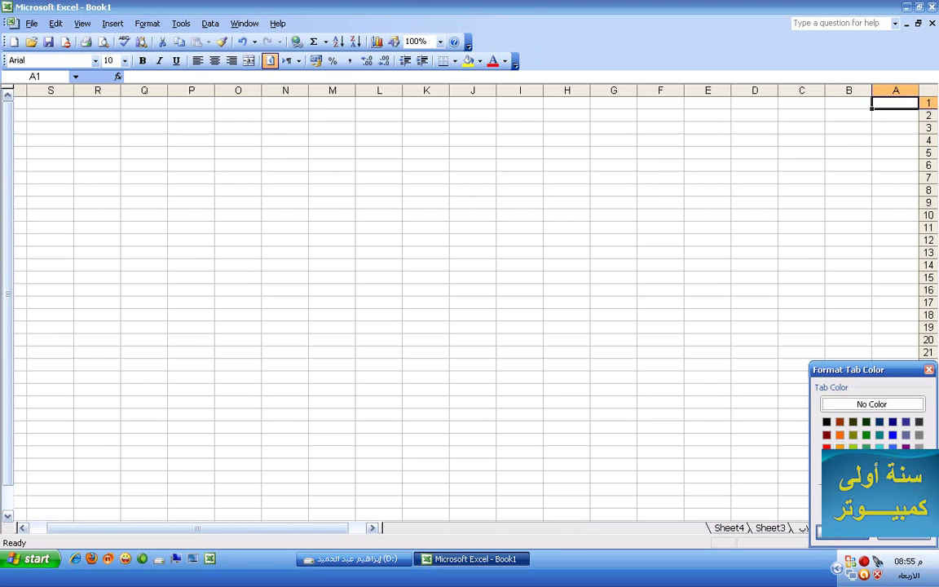
left_click(880, 447)
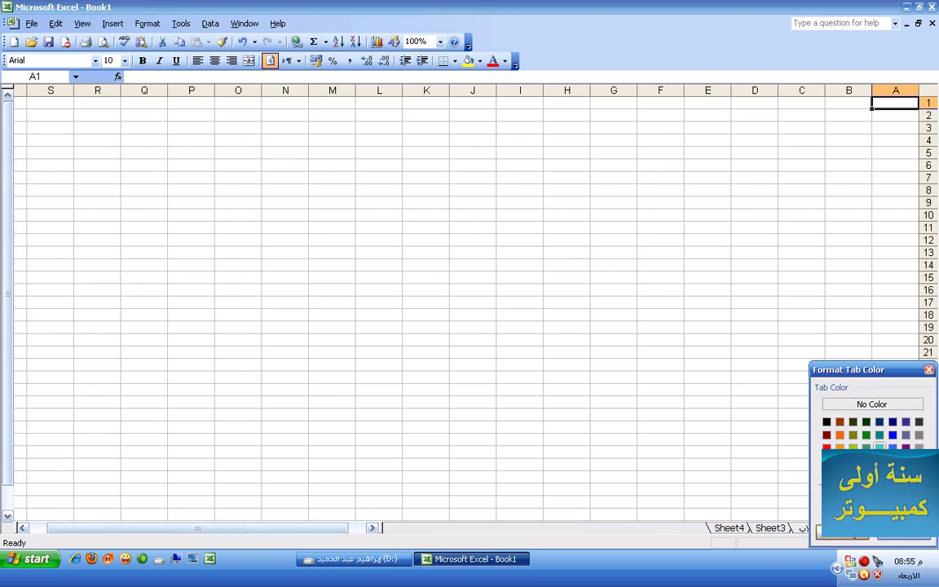
left_click(846, 534)
Color the درجات طلاب sheet tab pink
left_click(844, 535)
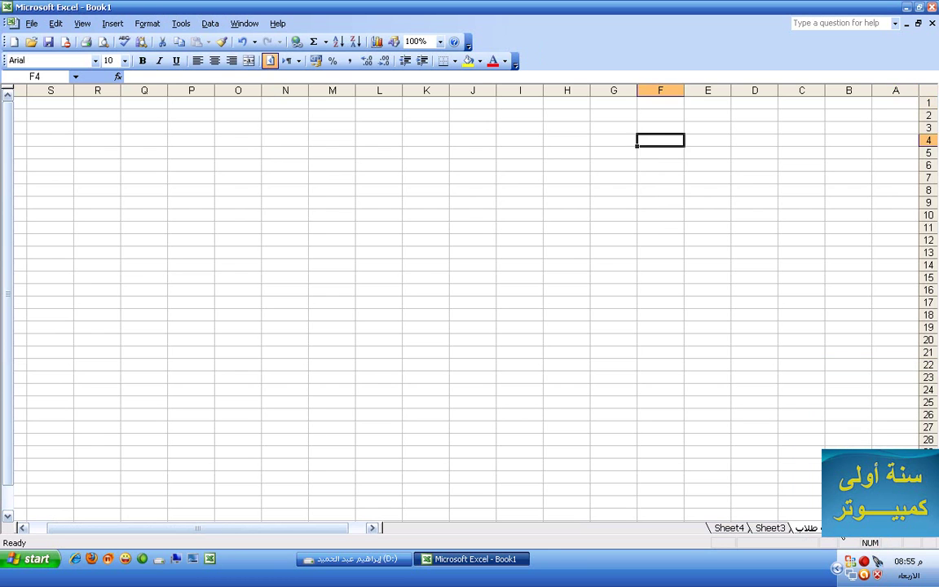
right_click(835, 539)
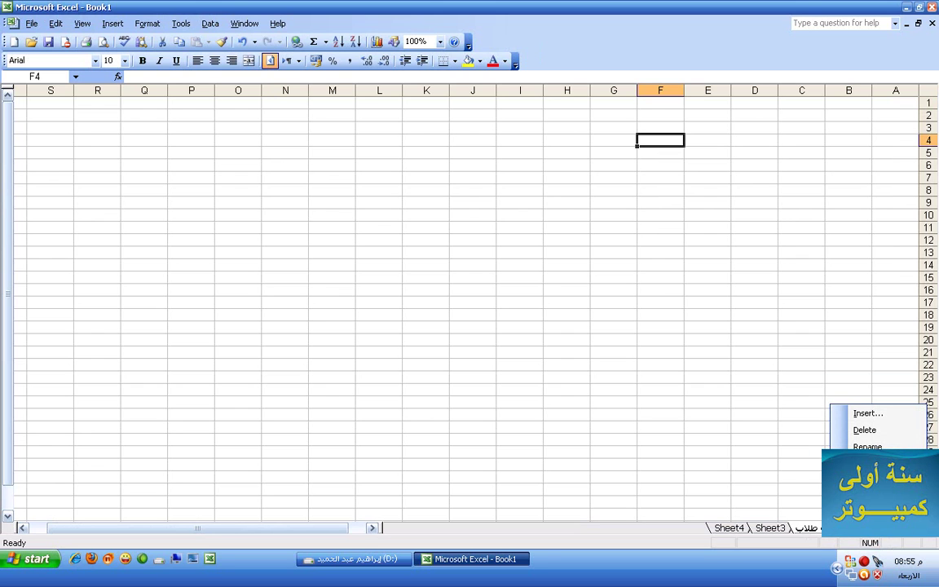
left_click(868, 497)
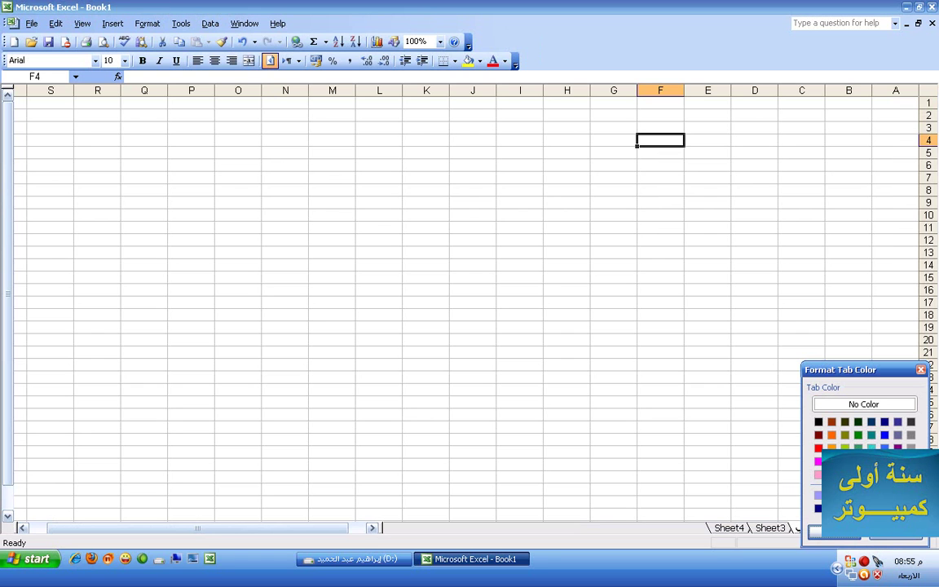
left_click(840, 534)
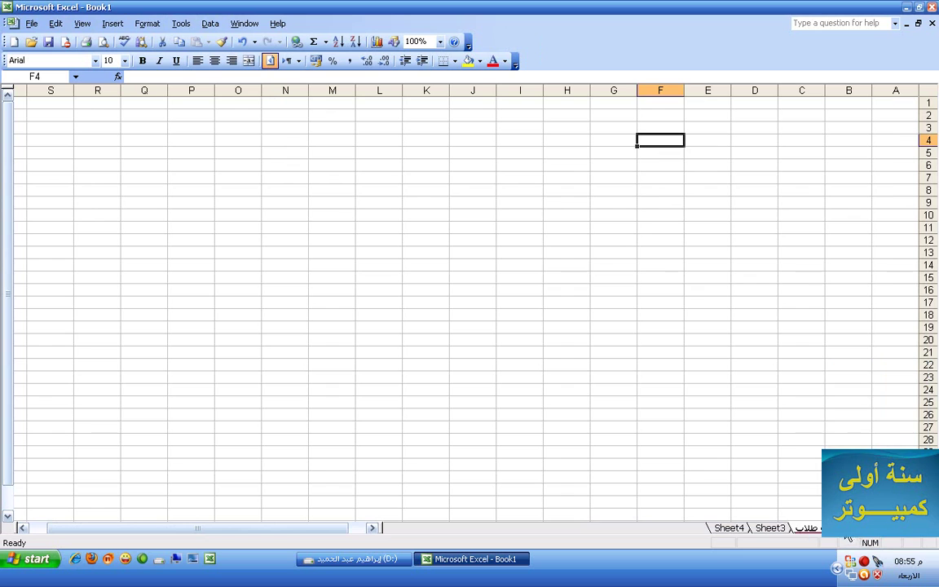
left_click(839, 529)
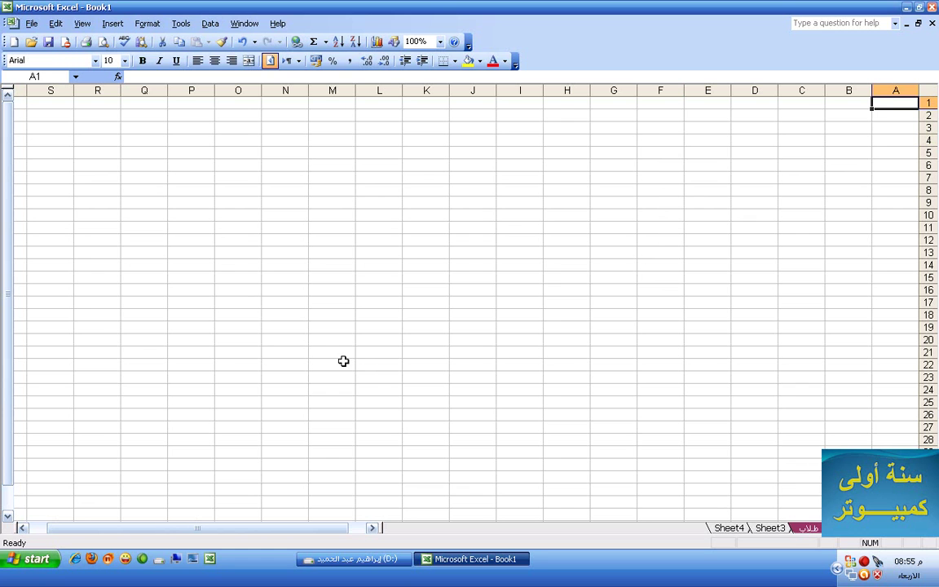
Select the entire sheet and set the row height to 20, then to 30
key("ctrl+a")
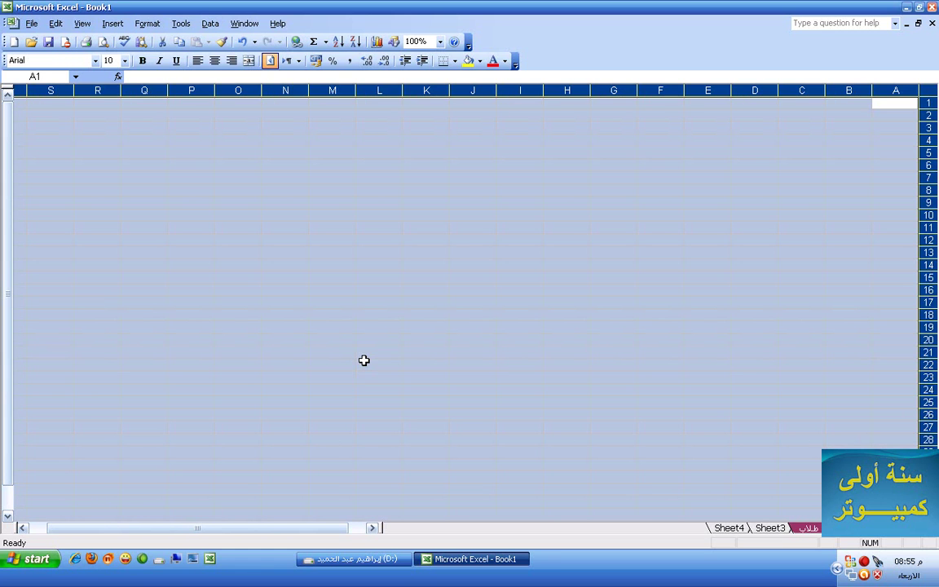
left_click(371, 356)
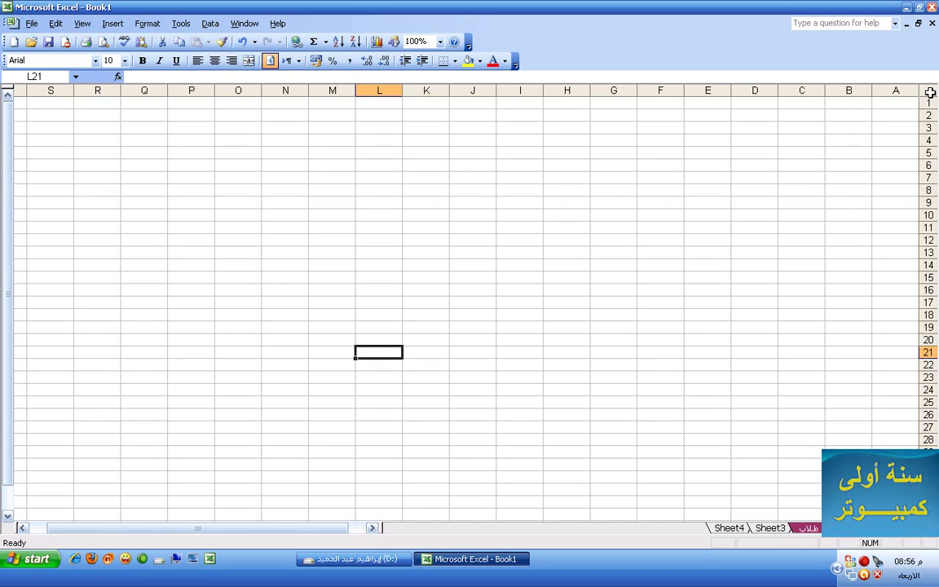
left_click(929, 93)
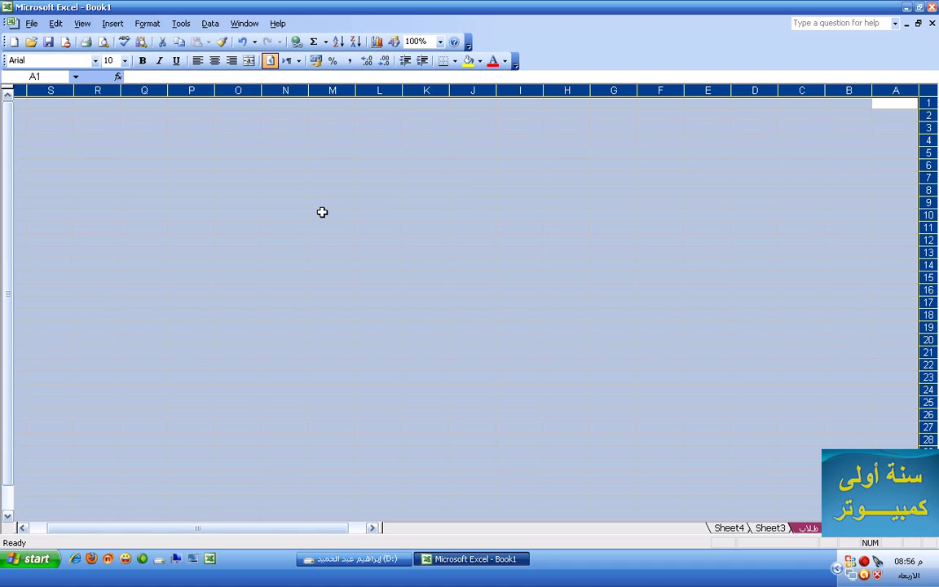
left_click(163, 26)
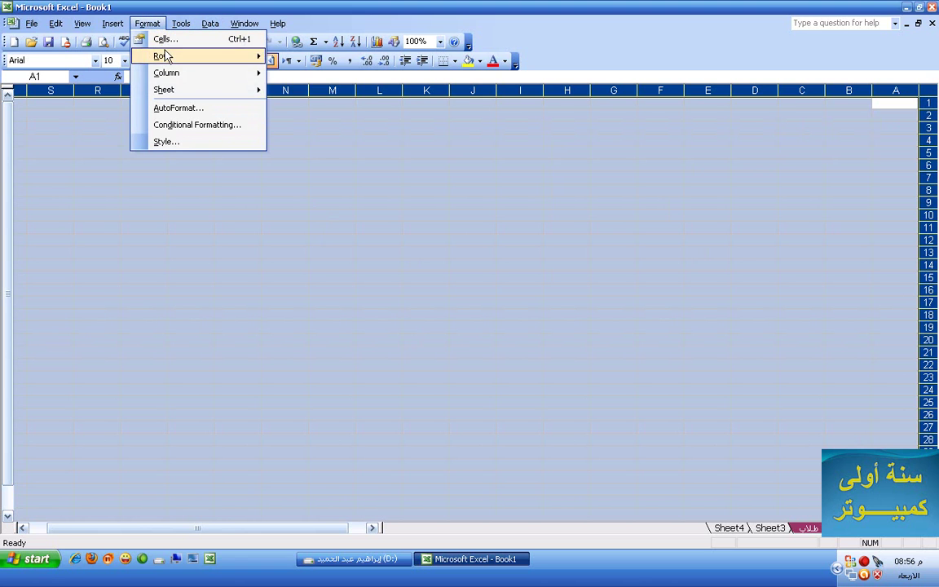
mouse_move(174, 62)
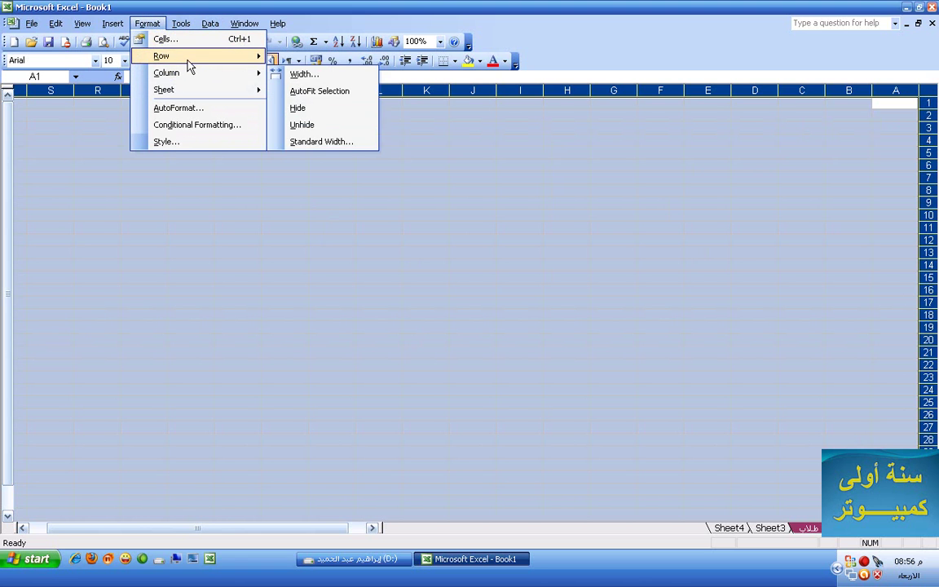
left_click(286, 57)
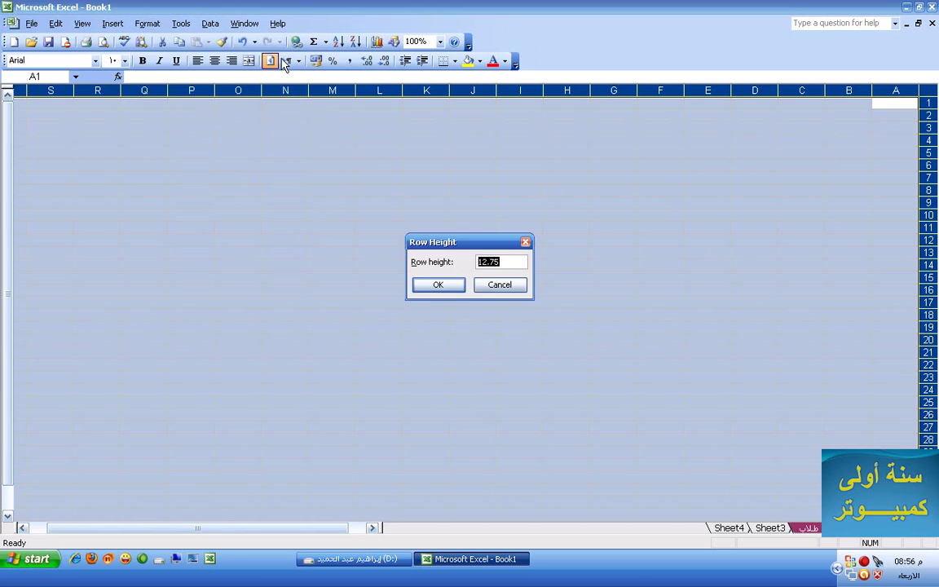
type("20")
key("Return")
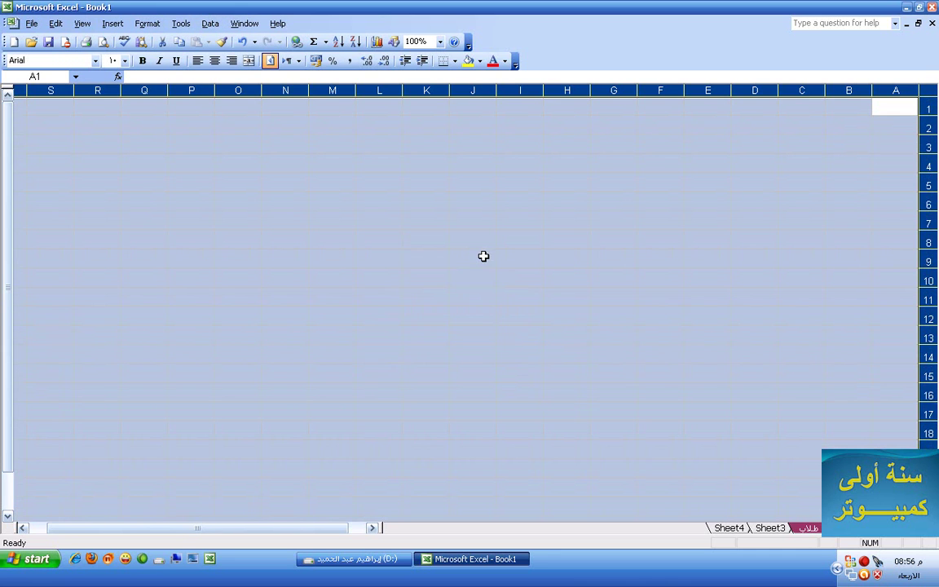
left_click(150, 23)
mouse_move(210, 59)
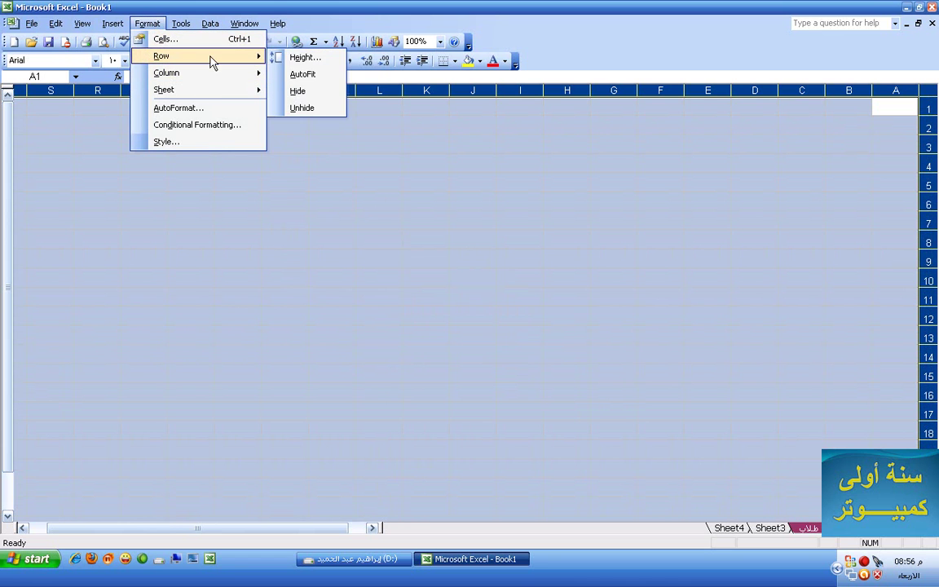
left_click(276, 58)
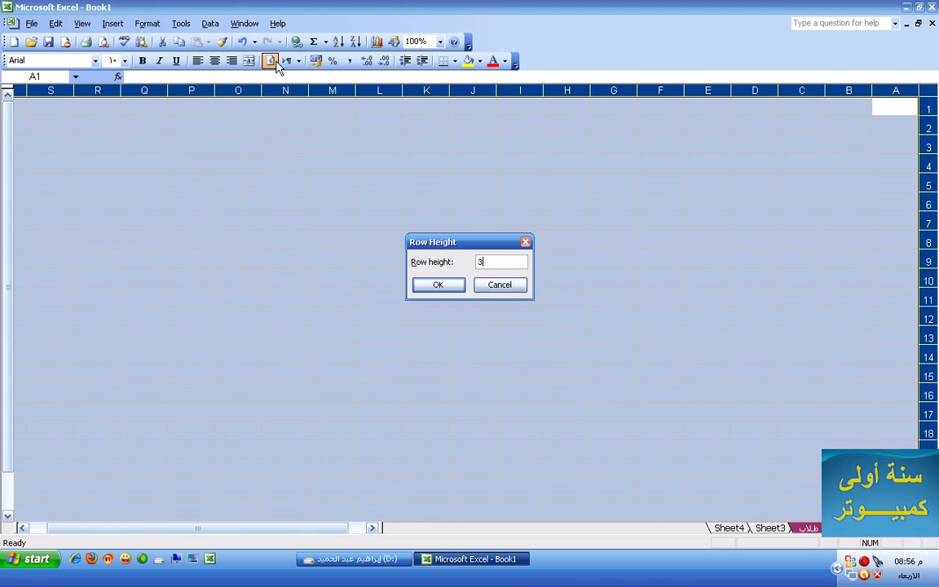
key("Return")
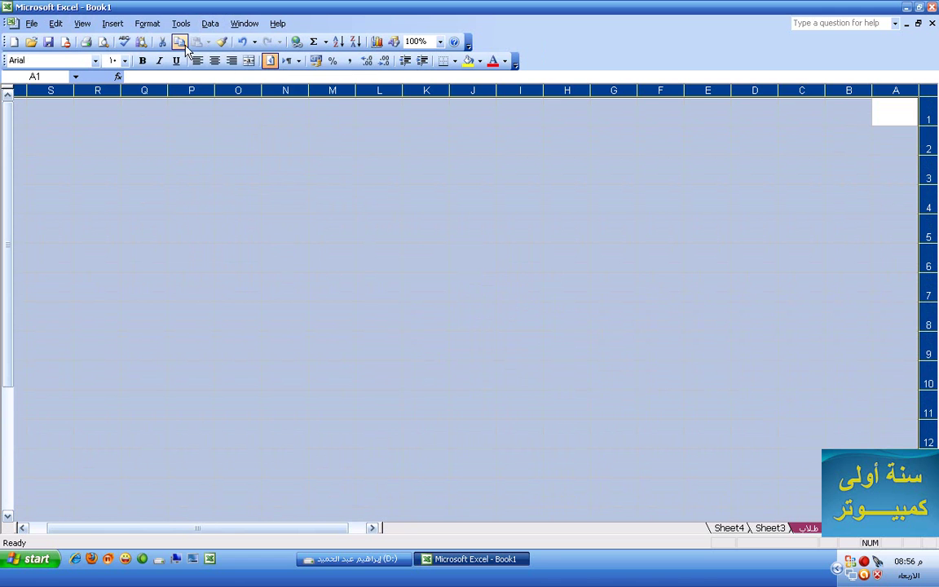
Set all column widths to 20 and deselect the sheet
left_click(149, 27)
mouse_move(178, 75)
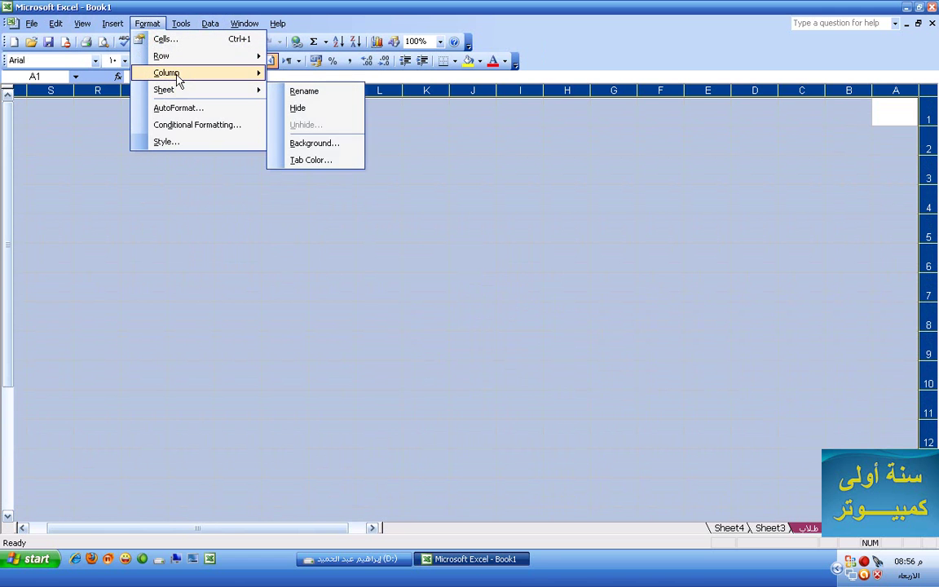
left_click(276, 76)
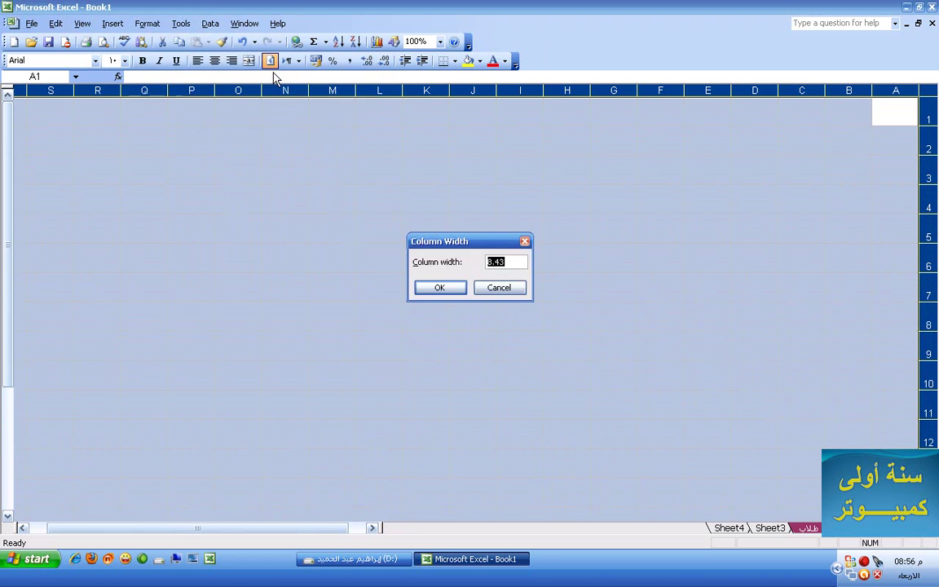
type("2")
key("Return")
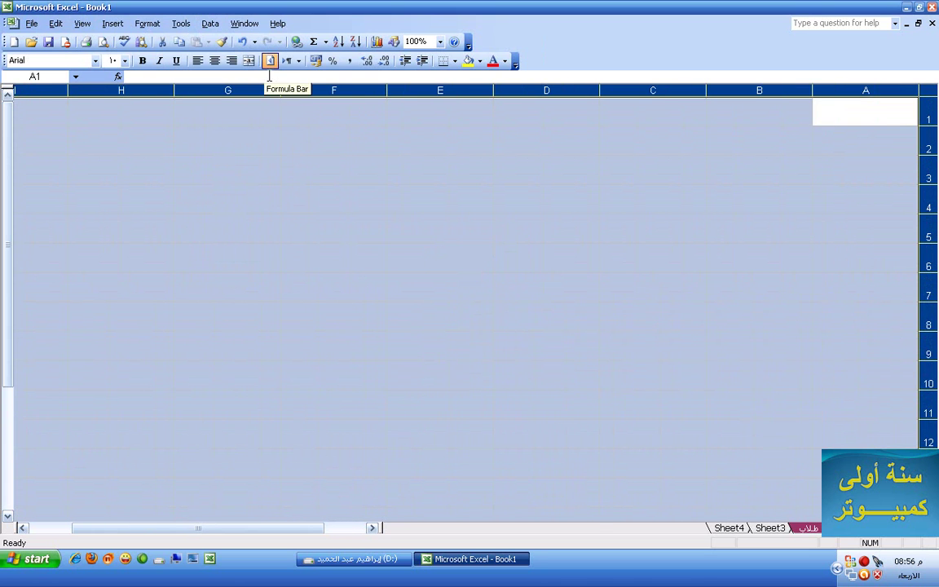
left_click(667, 256)
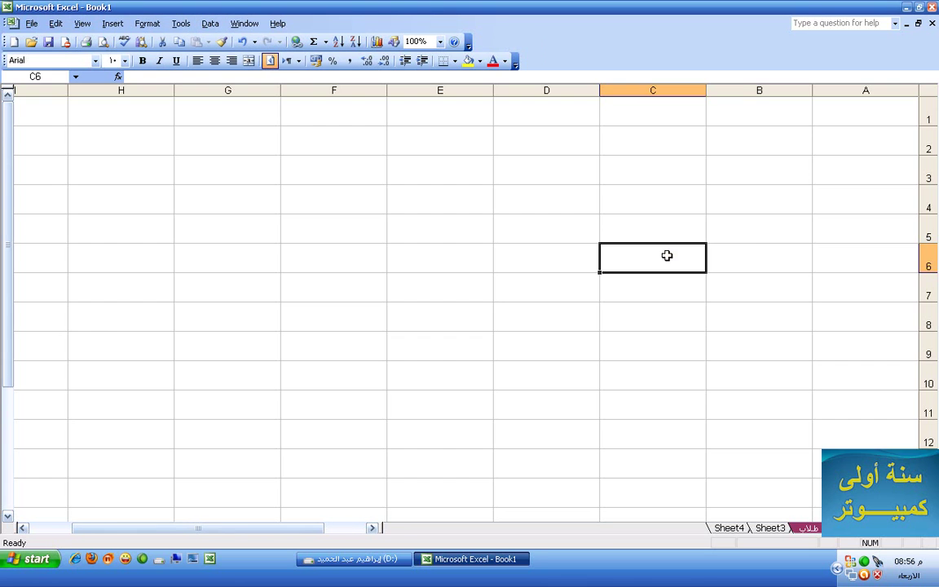
Try merging A1:F3 for the title, then clear it and unmerge the cells
left_click(835, 114)
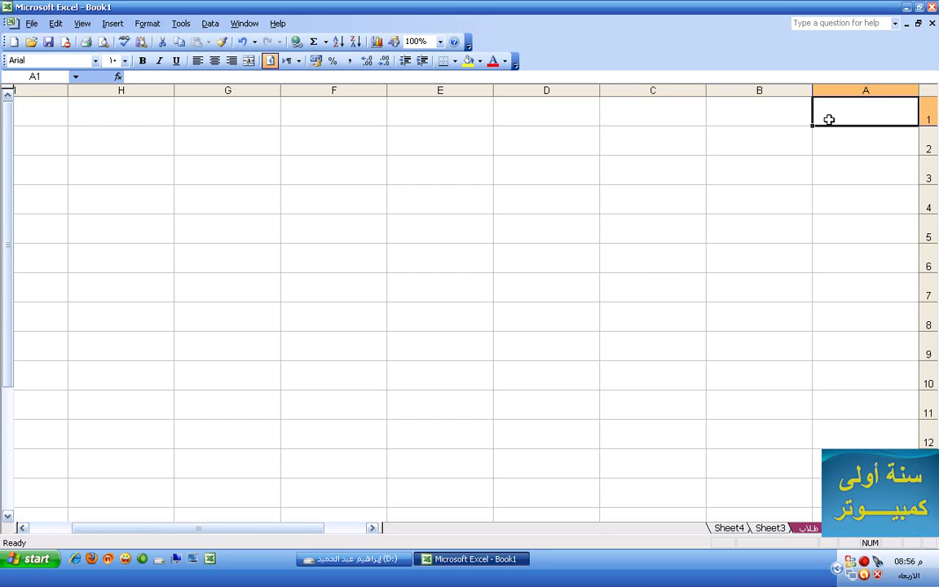
left_click_drag(833, 117, 348, 166)
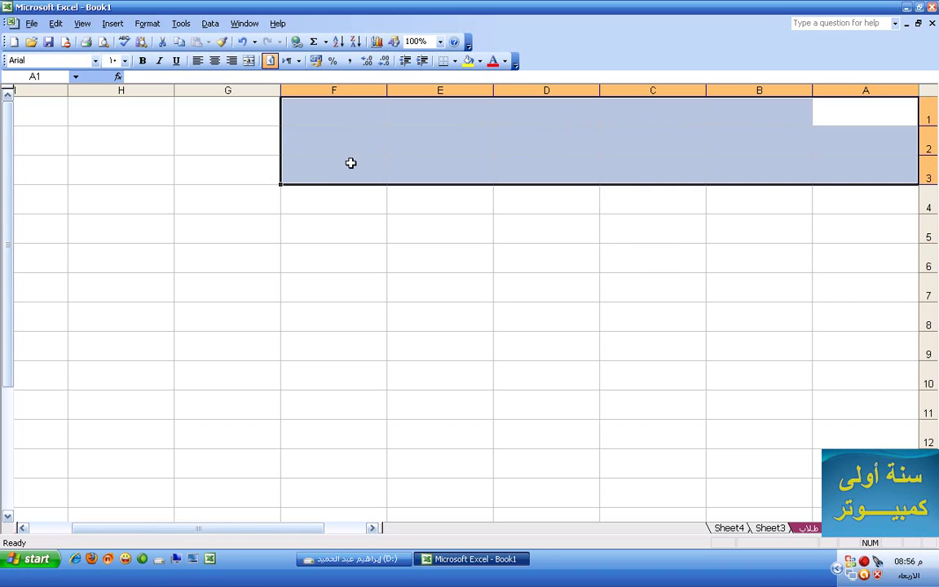
left_click(249, 61)
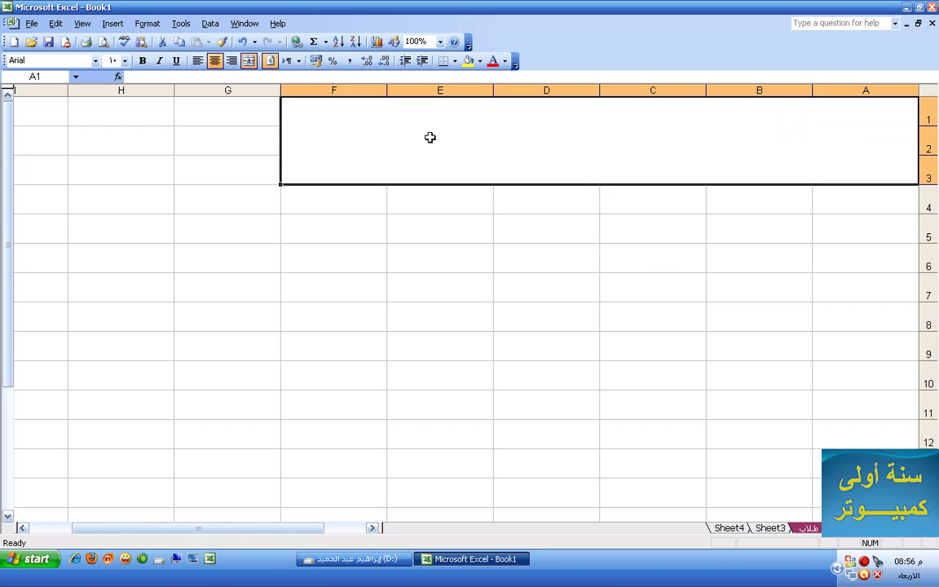
type("كشف")
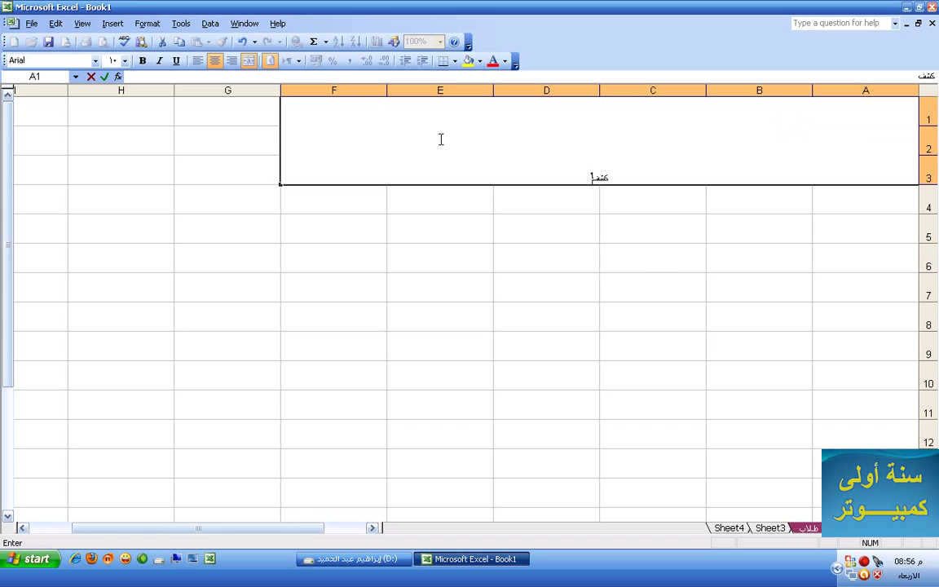
type(" مرتبا")
key("BackSpace")
key("BackSpace")
key("BackSpace")
key("BackSpace")
key("BackSpace")
key("BackSpace")
key("BackSpace")
key("BackSpace")
key("BackSpace")
left_click(249, 118)
left_click(440, 148)
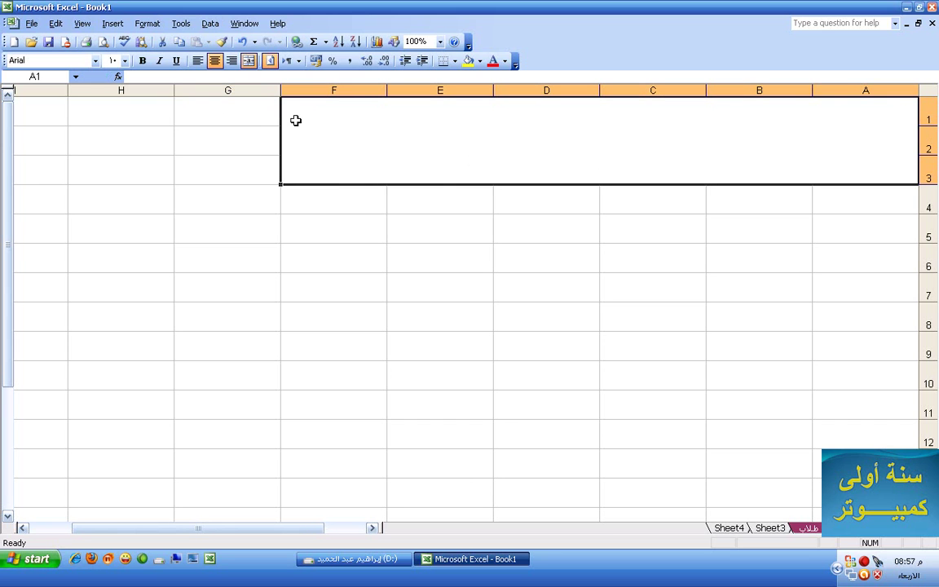
left_click(249, 61)
left_click(636, 159)
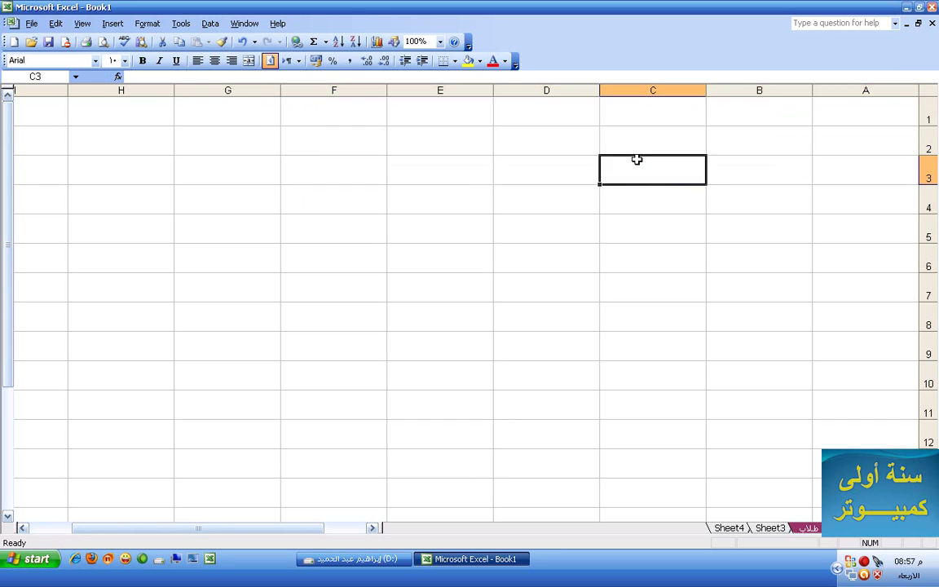
Merge A1:G1 and enter the title كشف مرتبات الموظفين in bold, size 20
left_click_drag(881, 120, 249, 120)
left_click(249, 60)
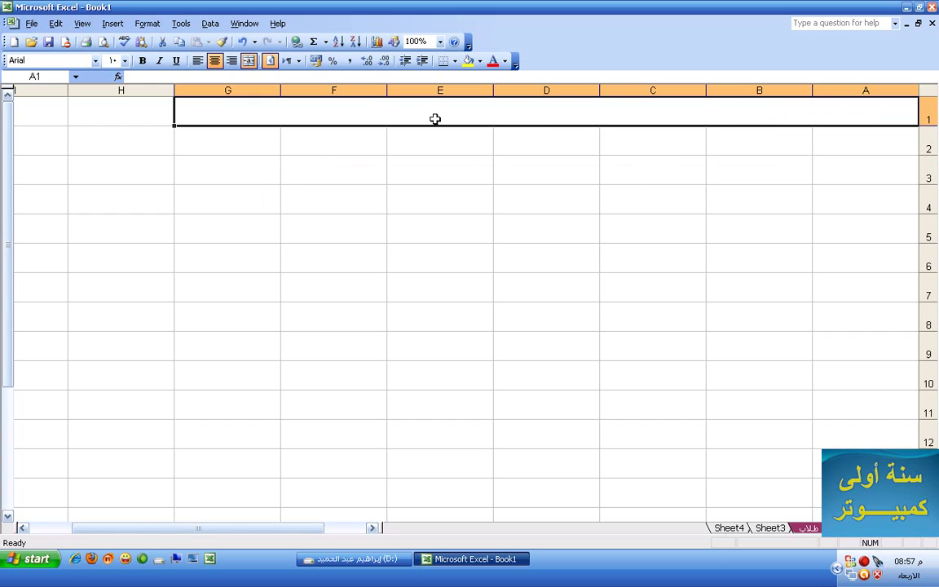
type("كشف مرتب_________________ات الموظفي")
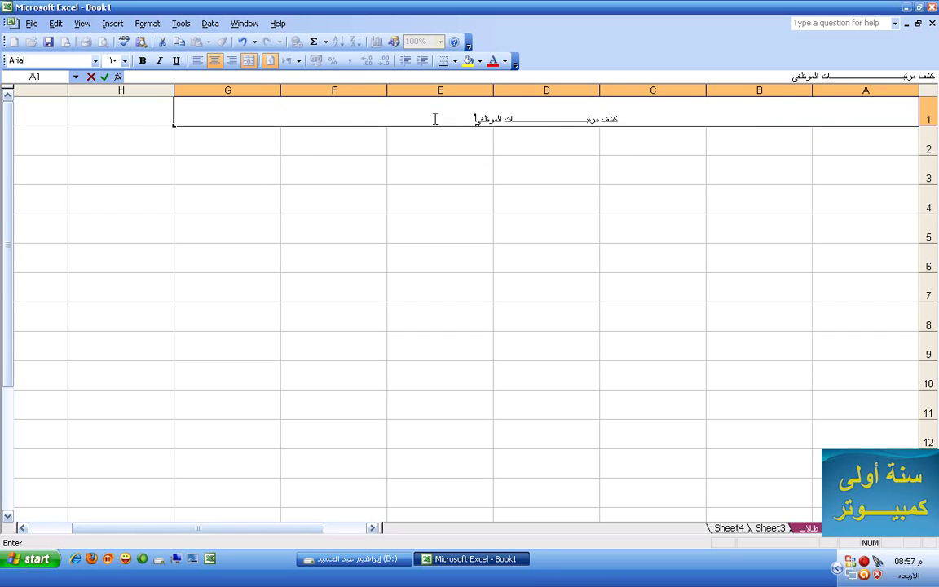
type("ن")
left_click_drag(608, 119, 570, 110)
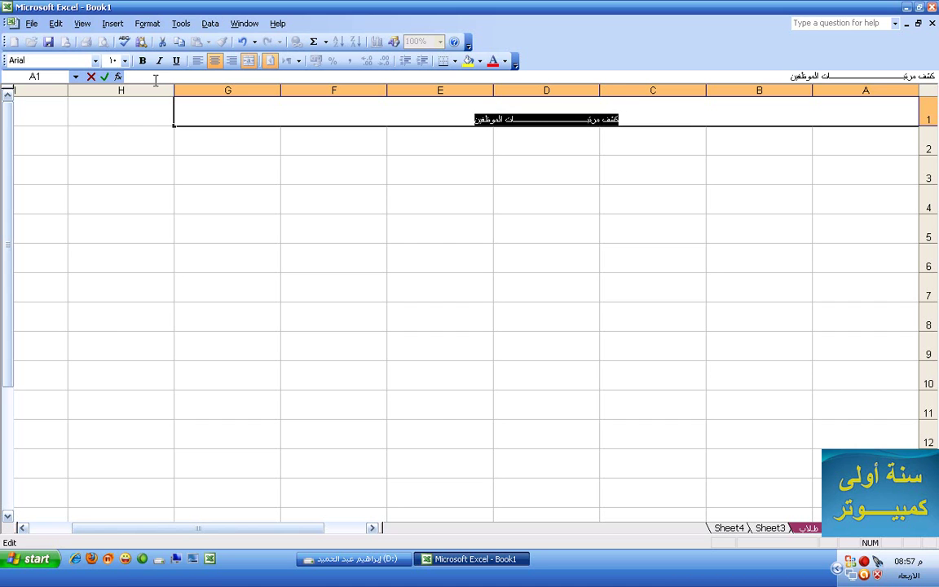
left_click(142, 60)
left_click(123, 61)
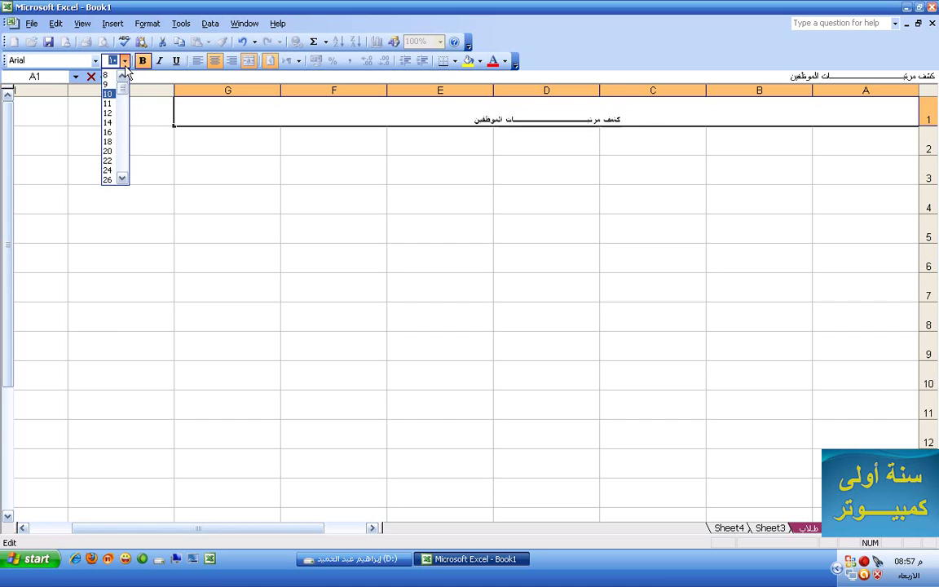
left_click(107, 151)
left_click(269, 122)
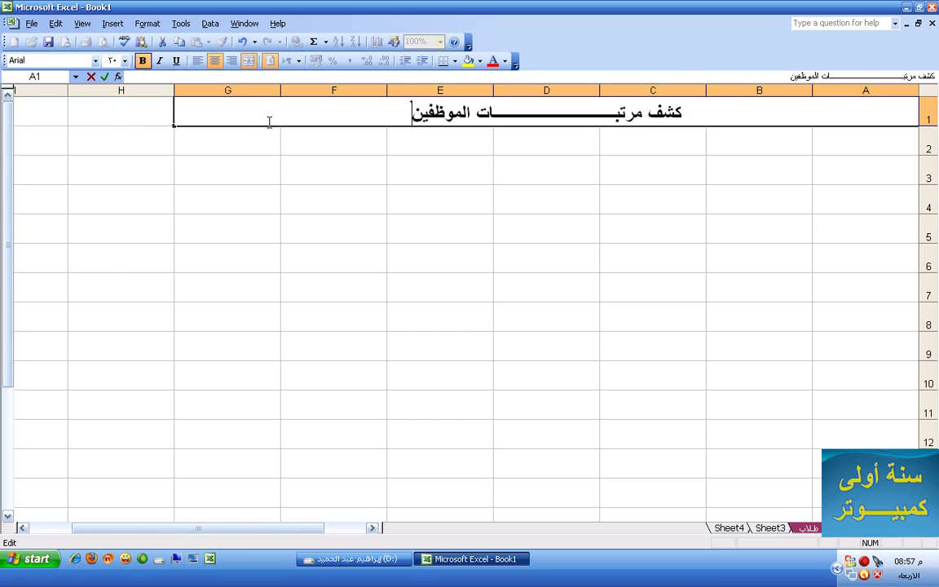
left_click(278, 146)
Fill the merged title cell with teal and make row 1 taller
left_click(355, 122)
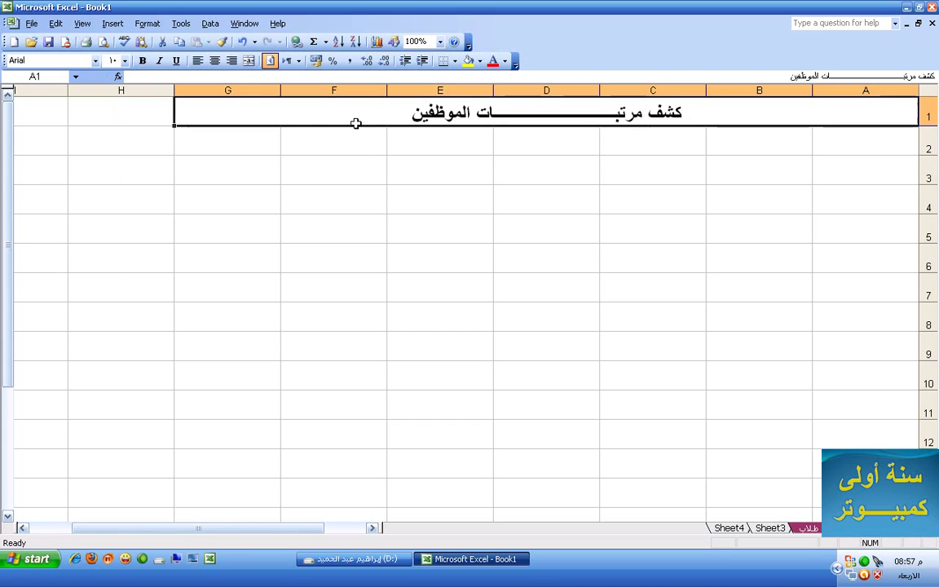
left_click(480, 61)
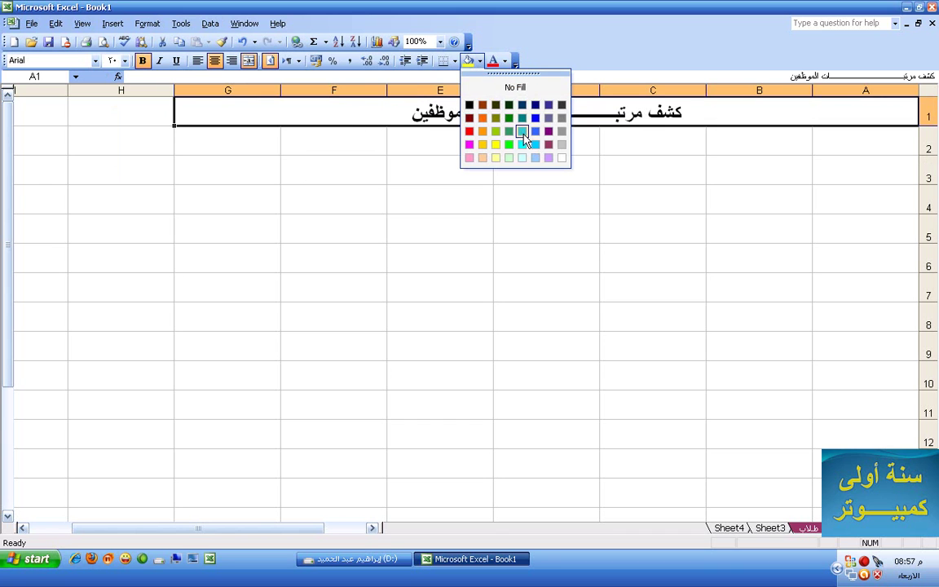
left_click(523, 132)
left_click(550, 133)
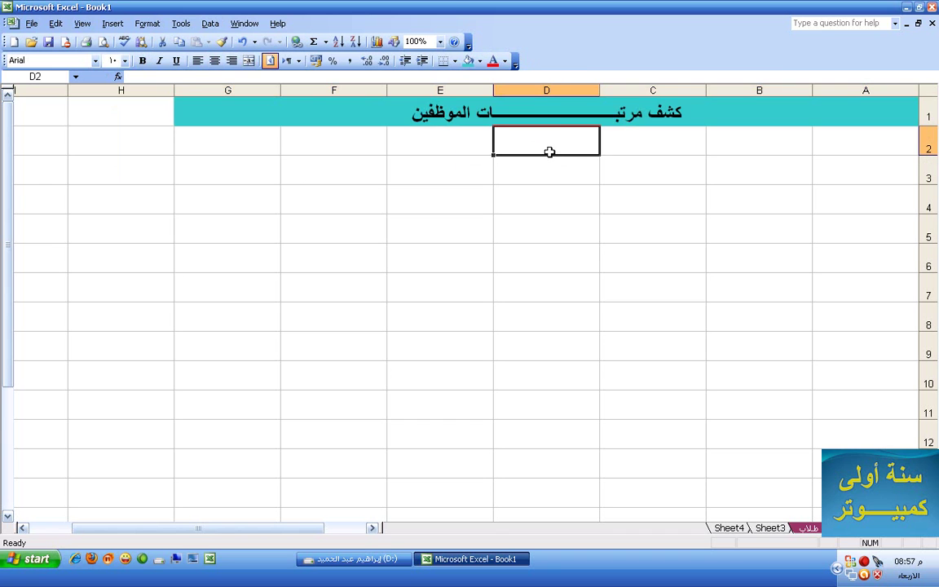
left_click_drag(930, 125, 930, 137)
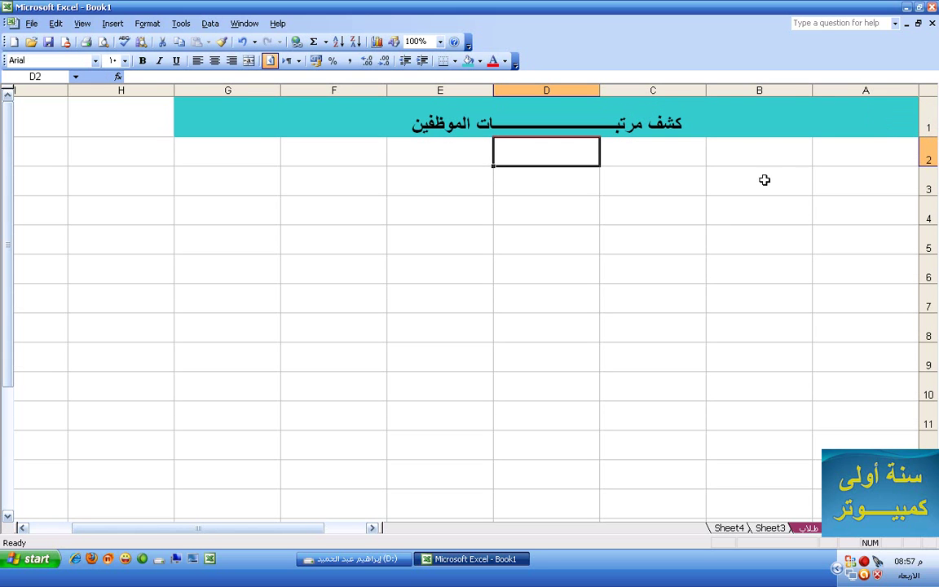
Enter the heading المسلسل in A3 and the numbers 1, 2, 3 in A4:A6
left_click(837, 190)
type("المسلسل")
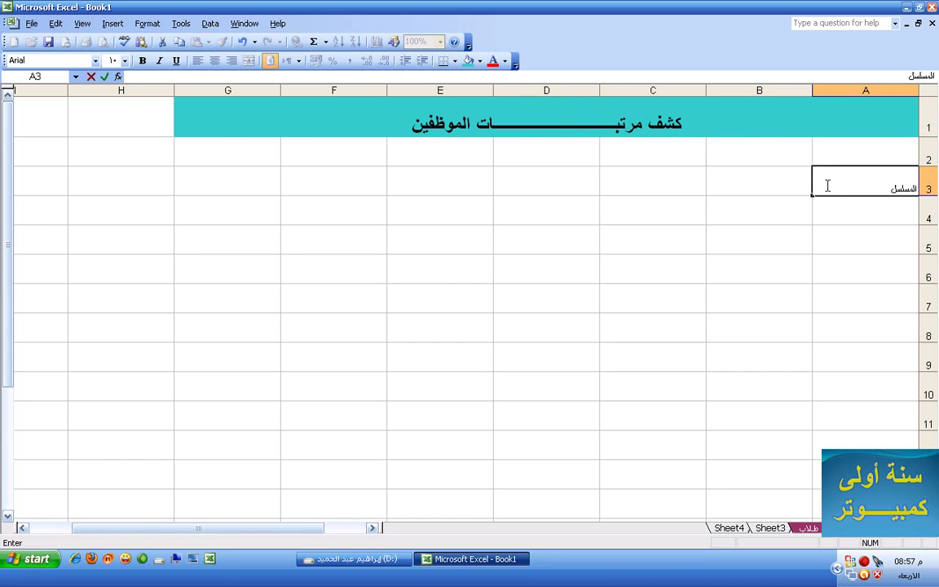
left_click(828, 204)
type("1")
key("Return")
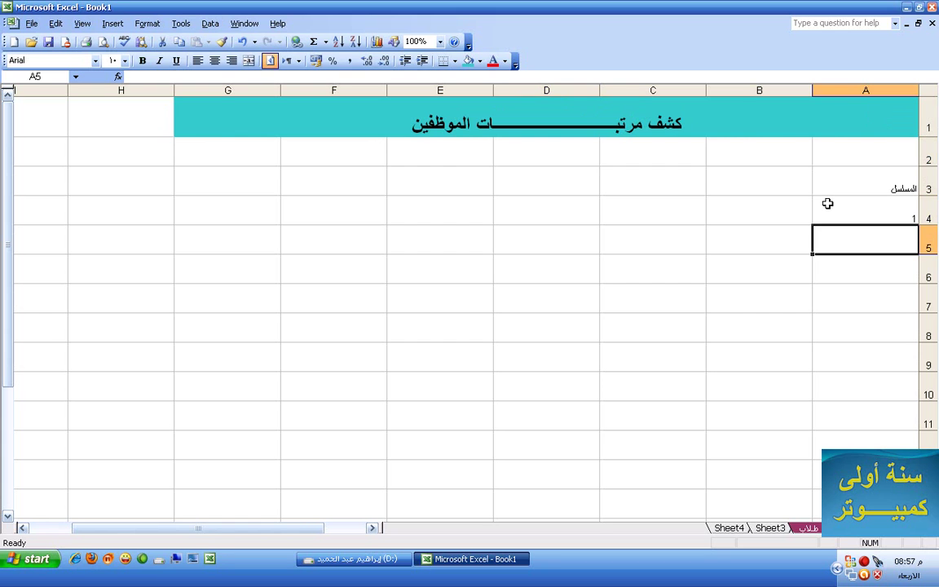
type("2")
key("Return")
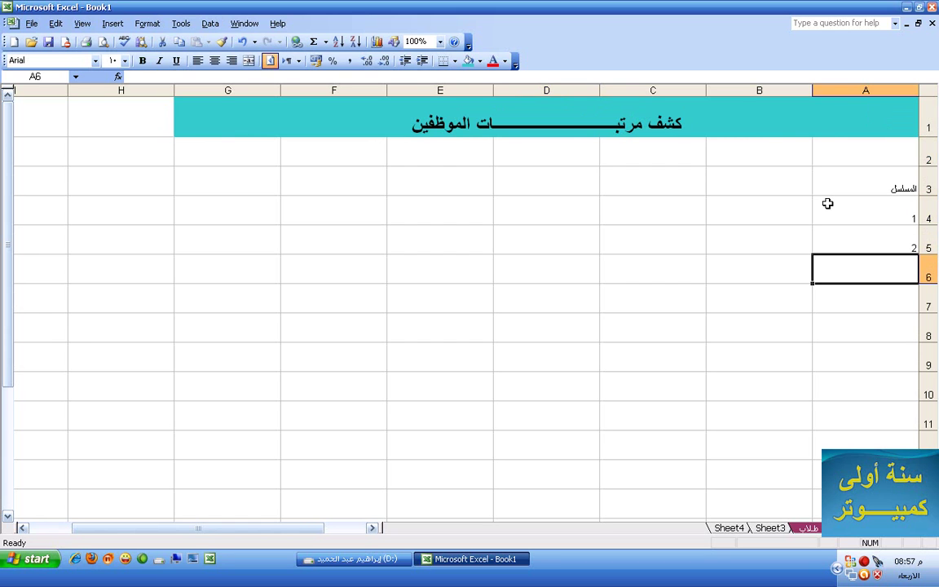
type("3")
key("Return")
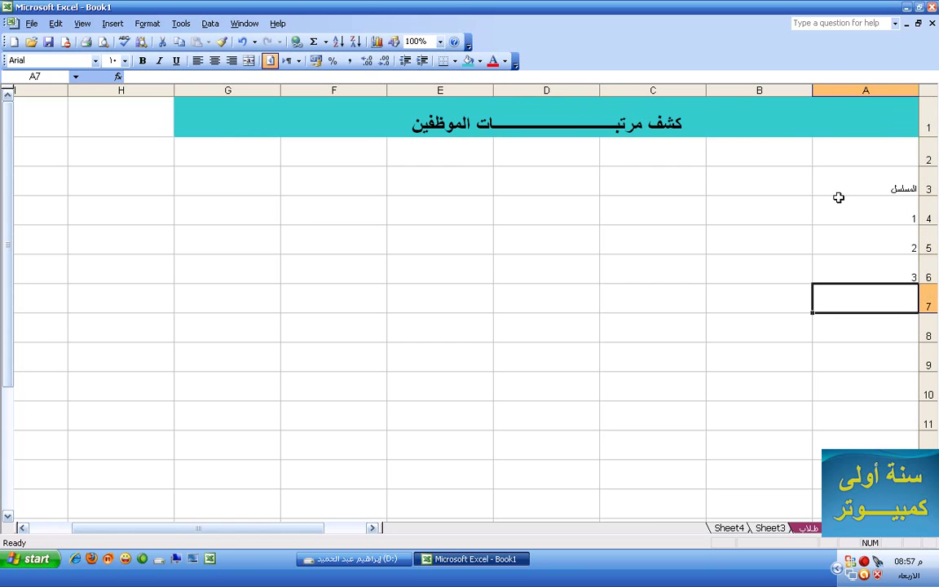
Center the A3 heading and make it bold at size 22
left_click(841, 189)
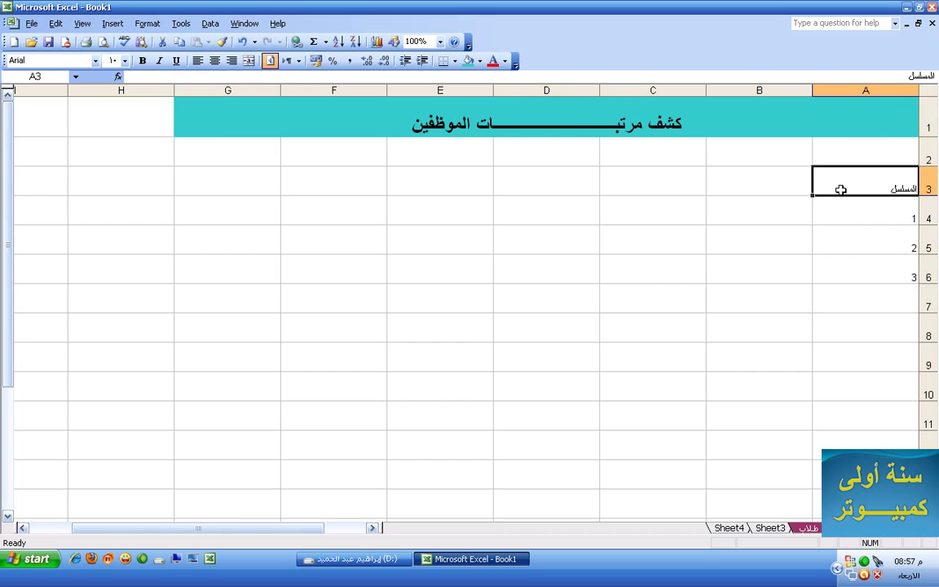
left_click(215, 61)
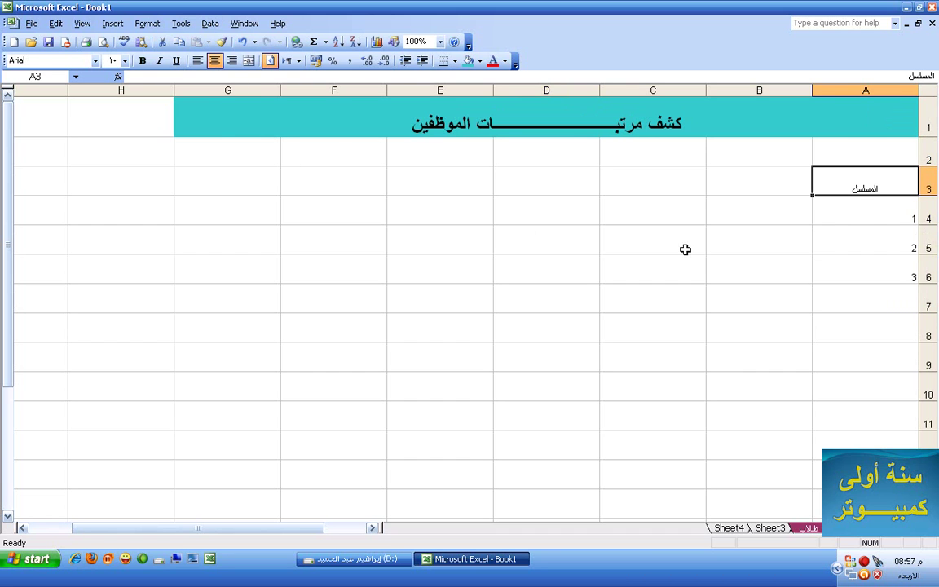
left_click(124, 61)
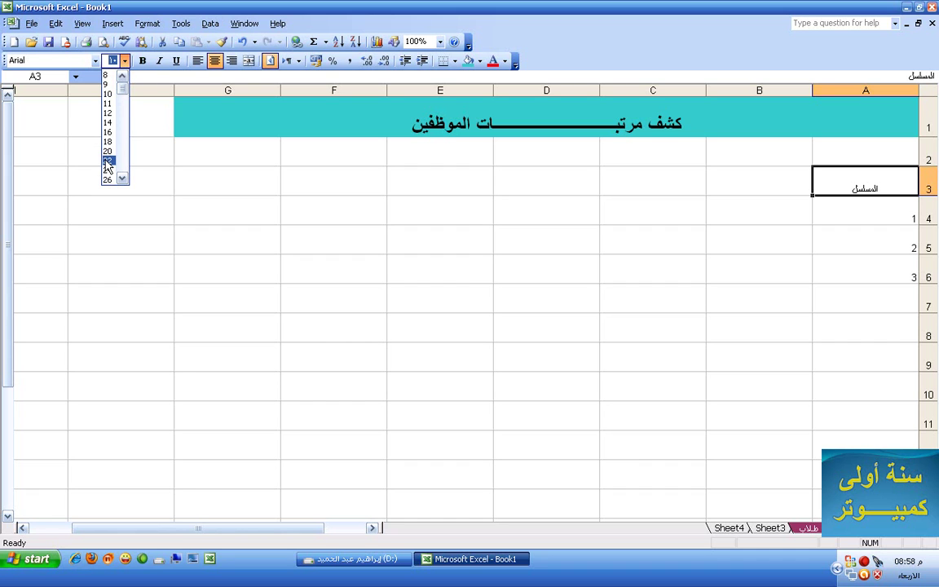
left_click(106, 162)
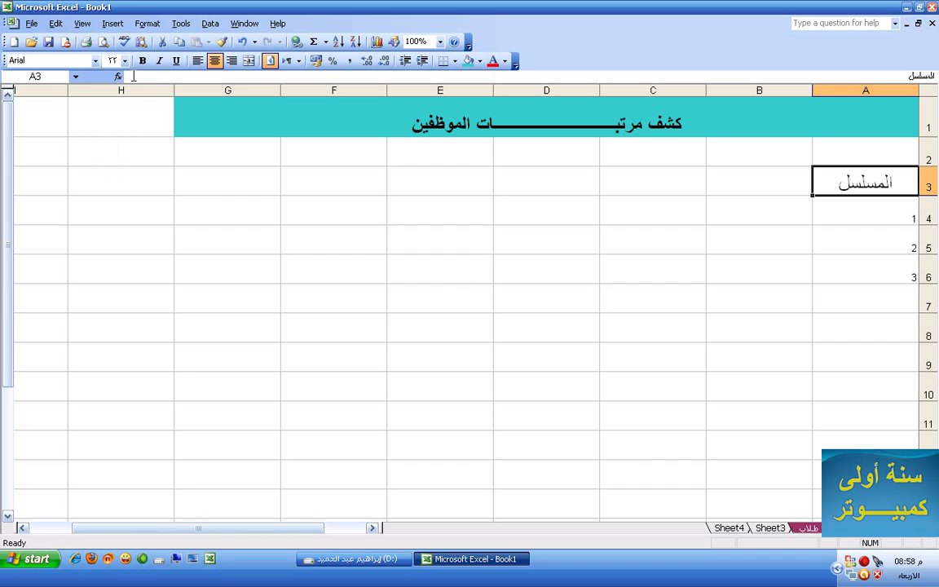
left_click(143, 65)
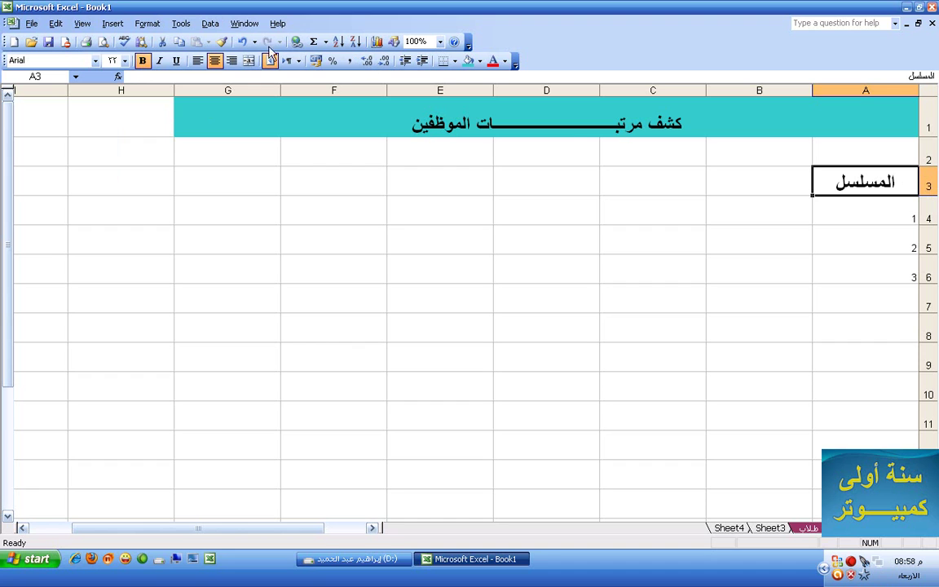
Format-paint the bold, large, centred style of the المسلسل header in A3 onto the cells below it
left_click(218, 46)
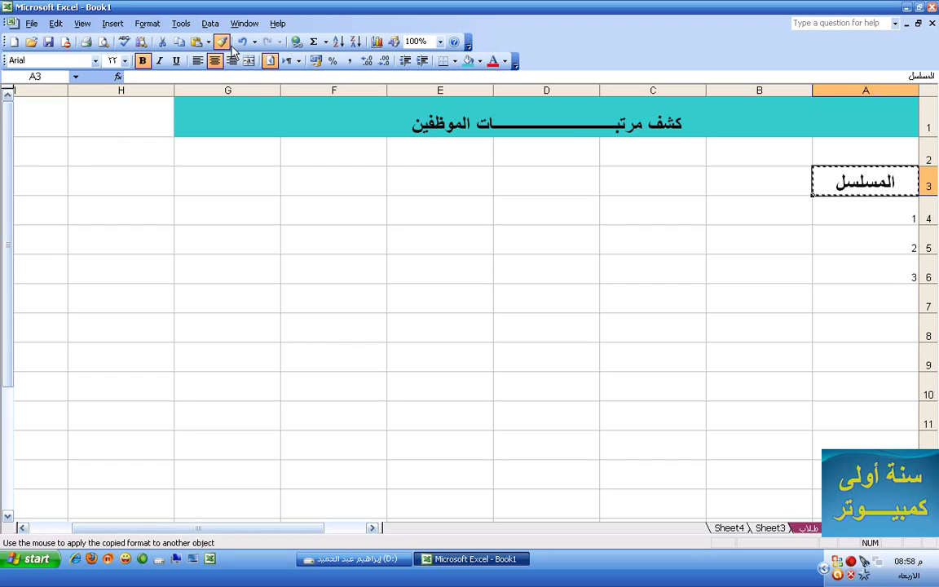
left_click(225, 44)
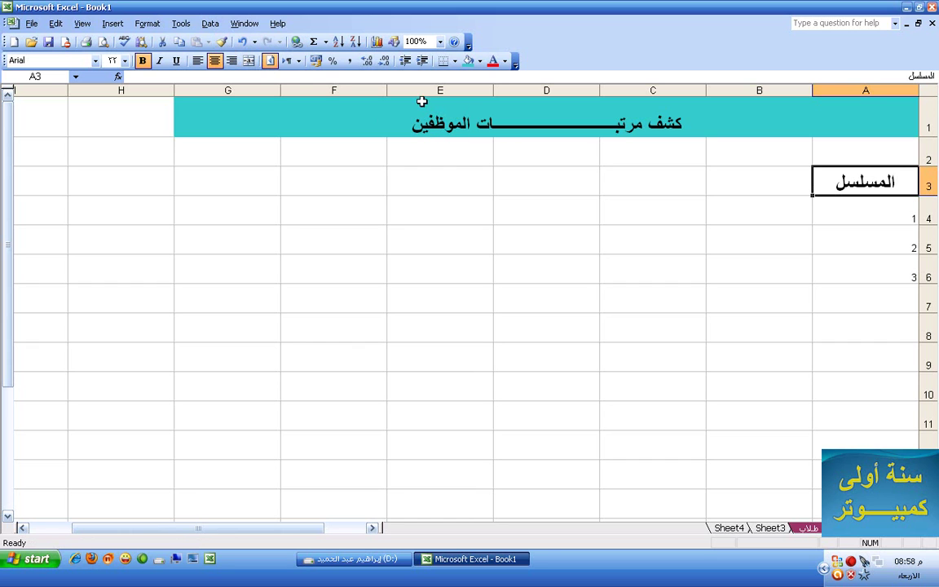
left_click(221, 41)
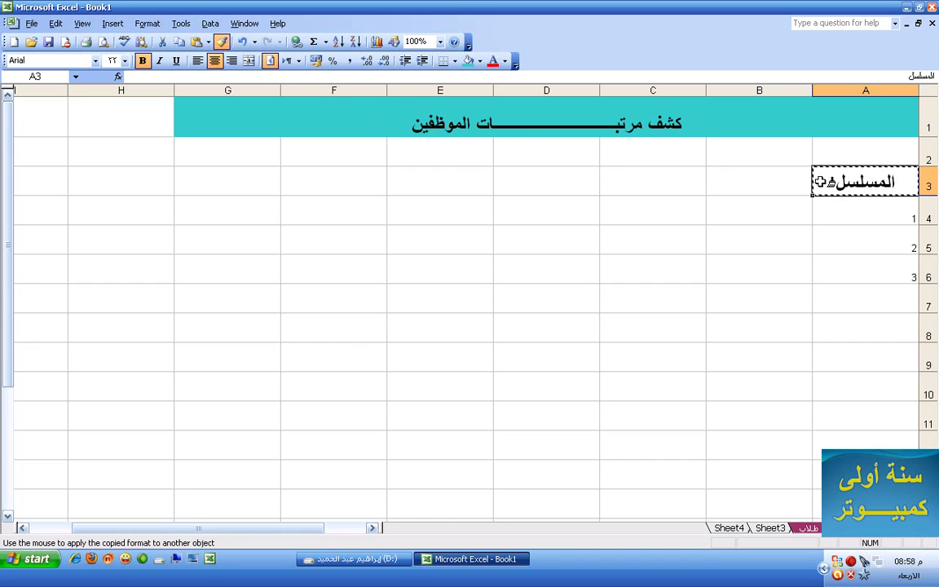
mouse_move(852, 180)
left_mouse_down()
mouse_move(535, 183)
mouse_move(247, 205)
mouse_move(233, 525)
mouse_move(231, 503)
left_mouse_up()
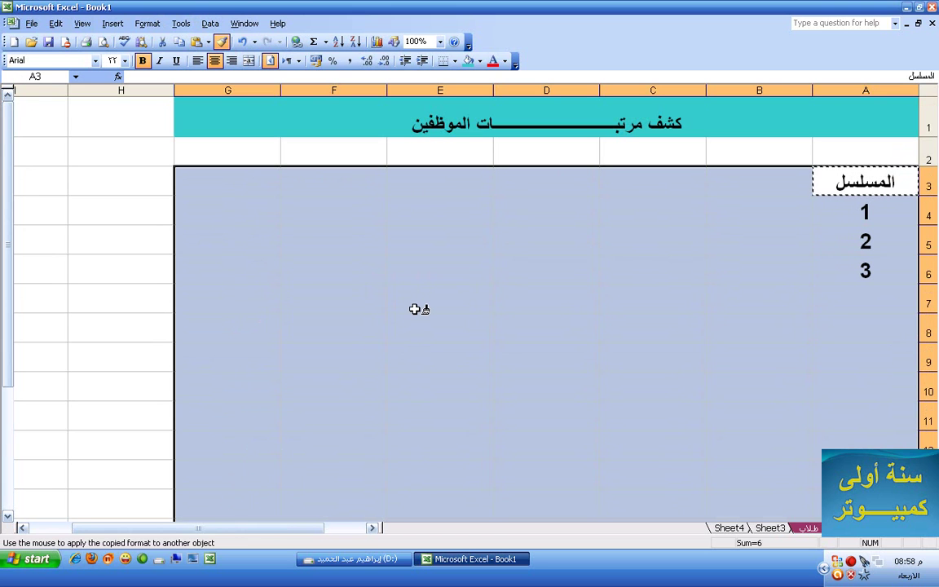
key("Escape")
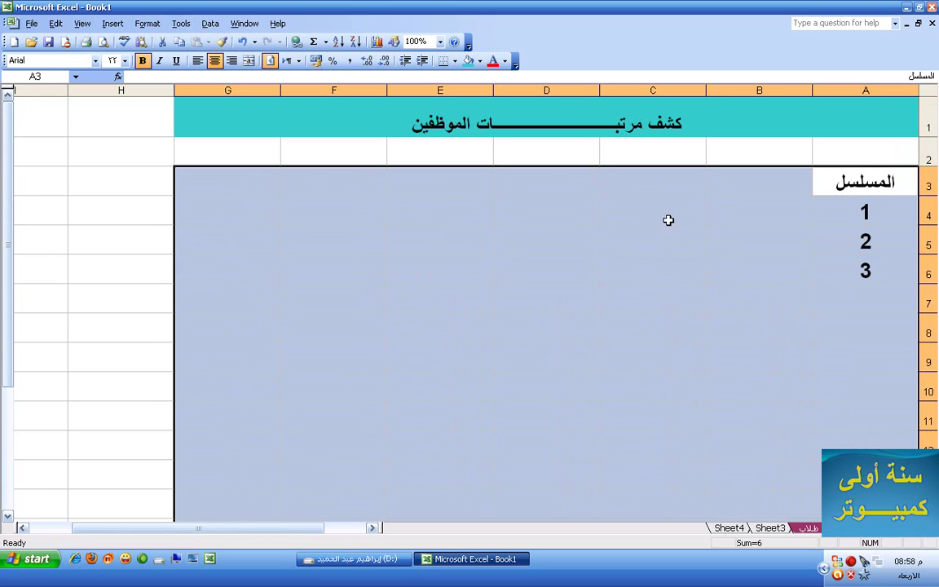
left_click(667, 216)
left_click(866, 185)
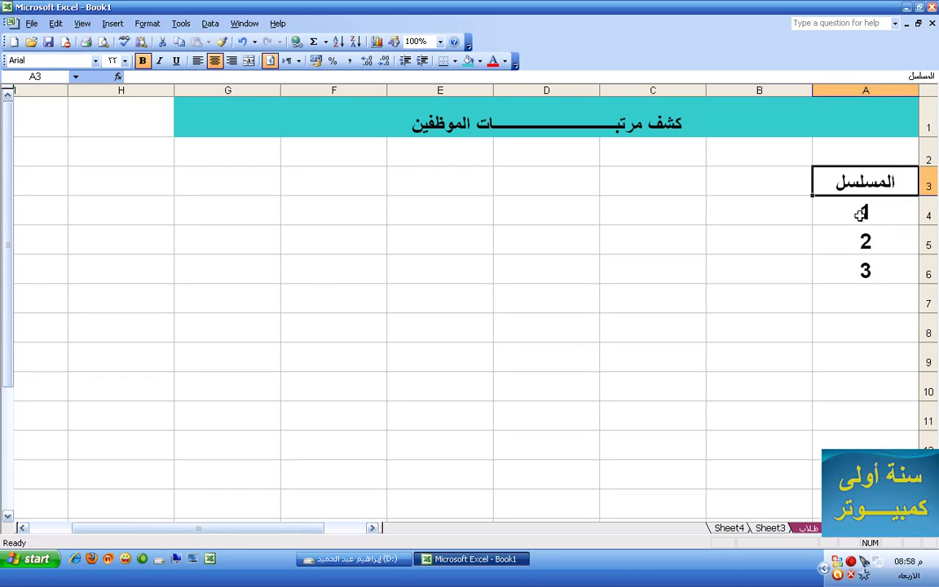
left_click(861, 211)
Fill A4 down to A17 as a series so the serial numbers run 1 to 14
left_click_drag(813, 224, 824, 438)
scroll(775, 412, "up", 2)
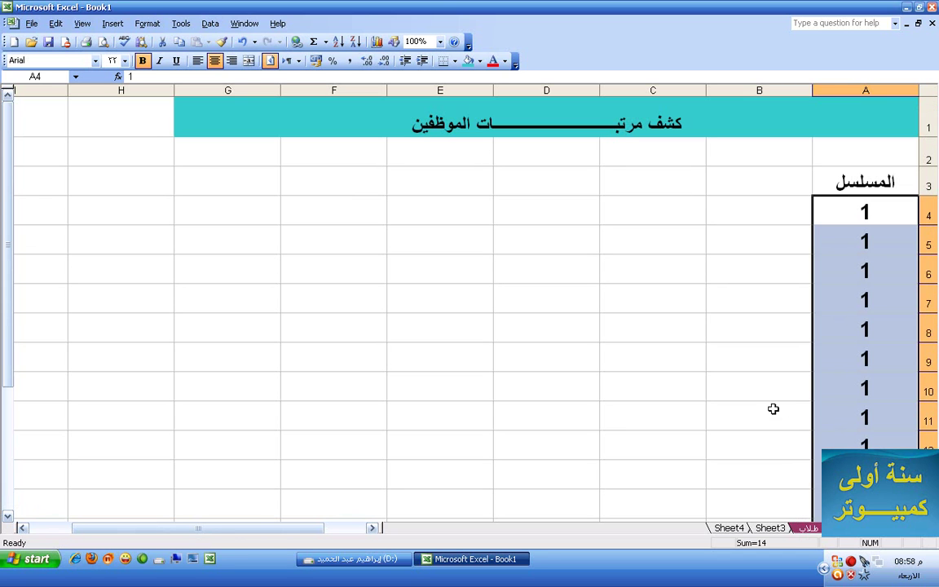
left_click(848, 246)
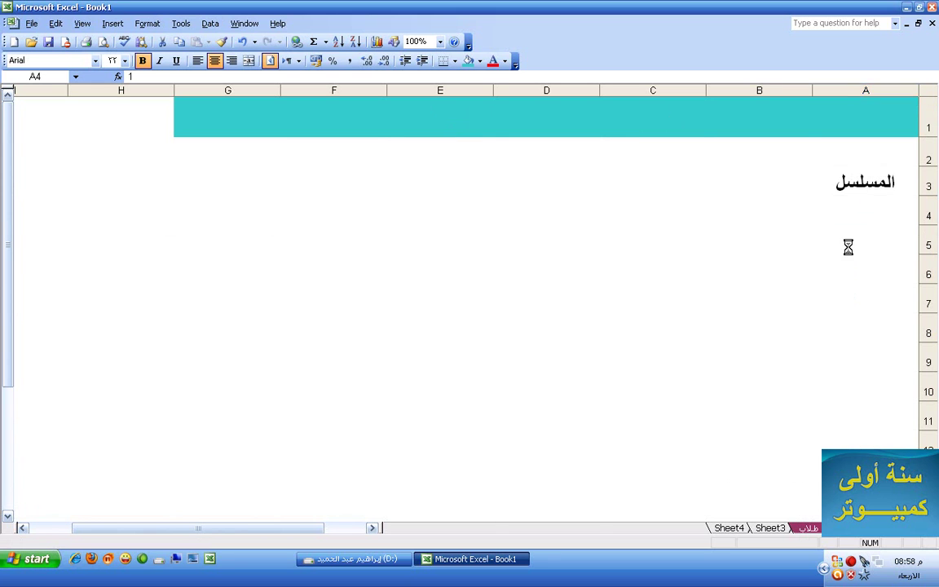
left_click_drag(854, 211, 822, 141)
scroll(725, 224, "up", 5)
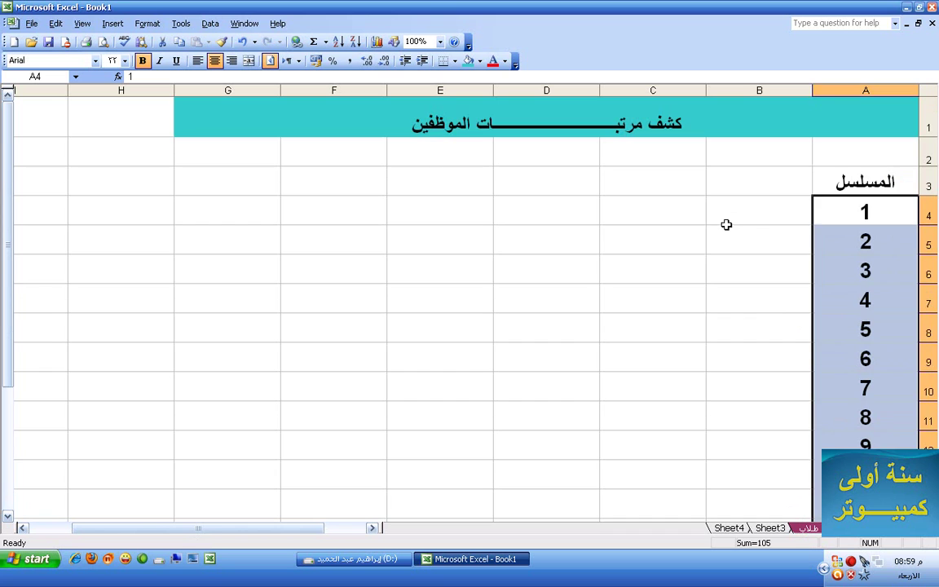
left_click(755, 220)
Enter the اسم الموظف header in B3, widen column B, and type an employee name in B4
left_click(767, 190)
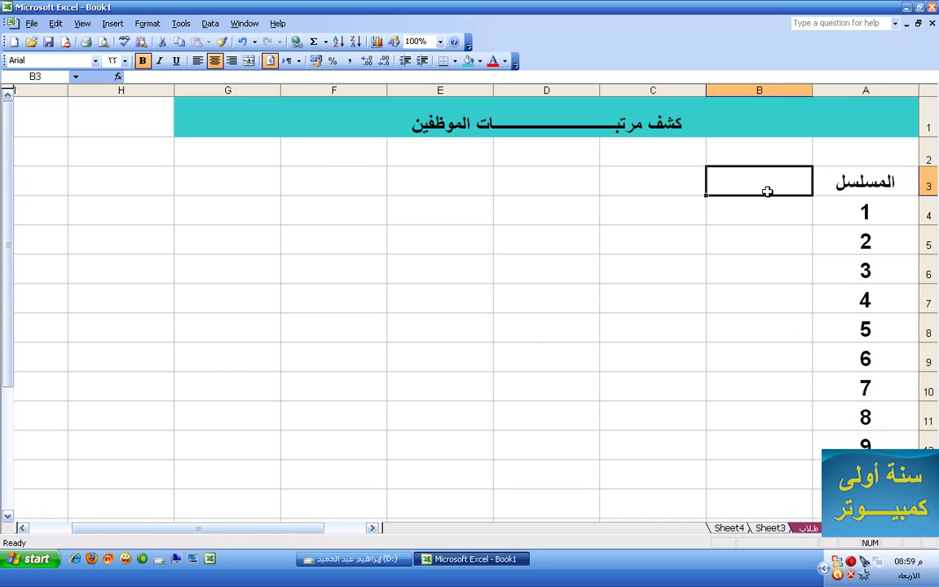
type("اسم الموظف")
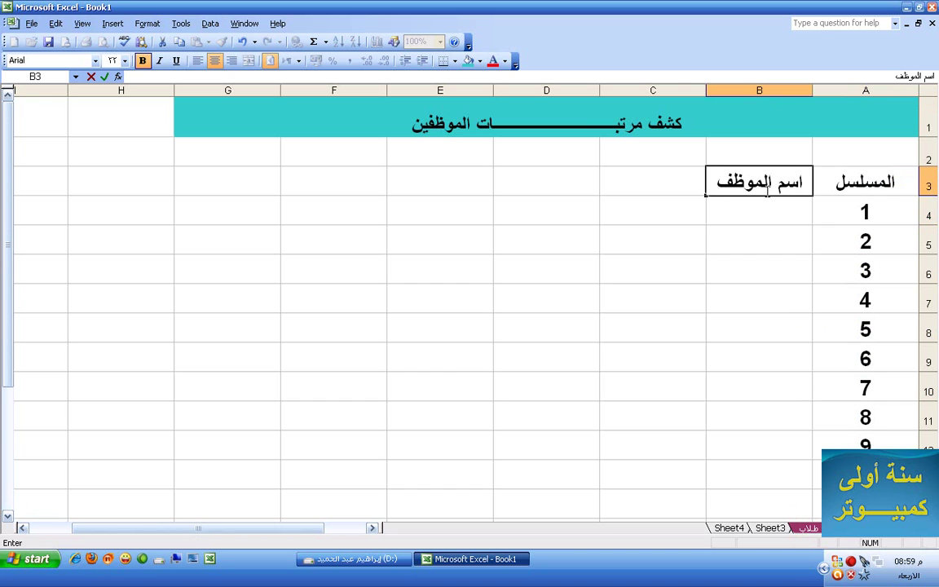
left_click_drag(717, 91, 613, 92)
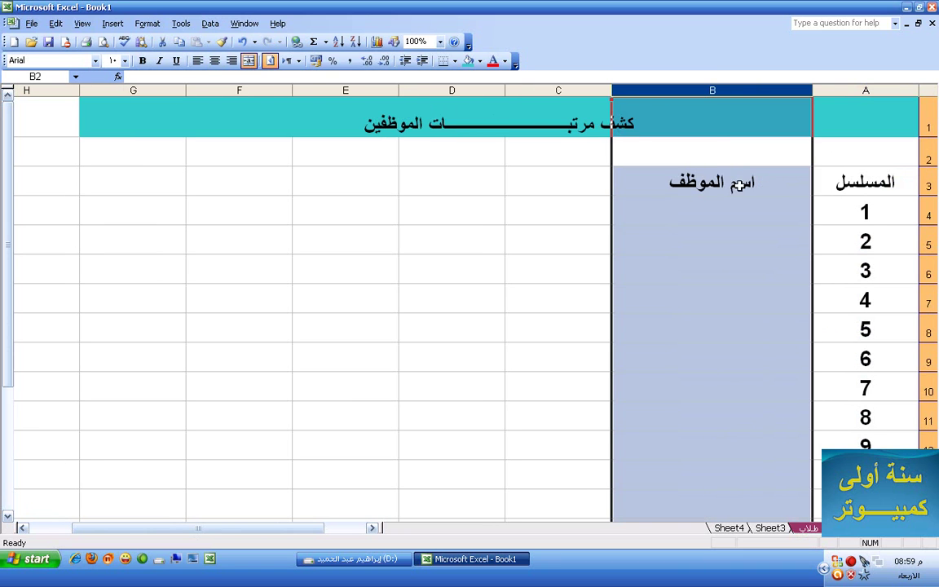
left_click(729, 207)
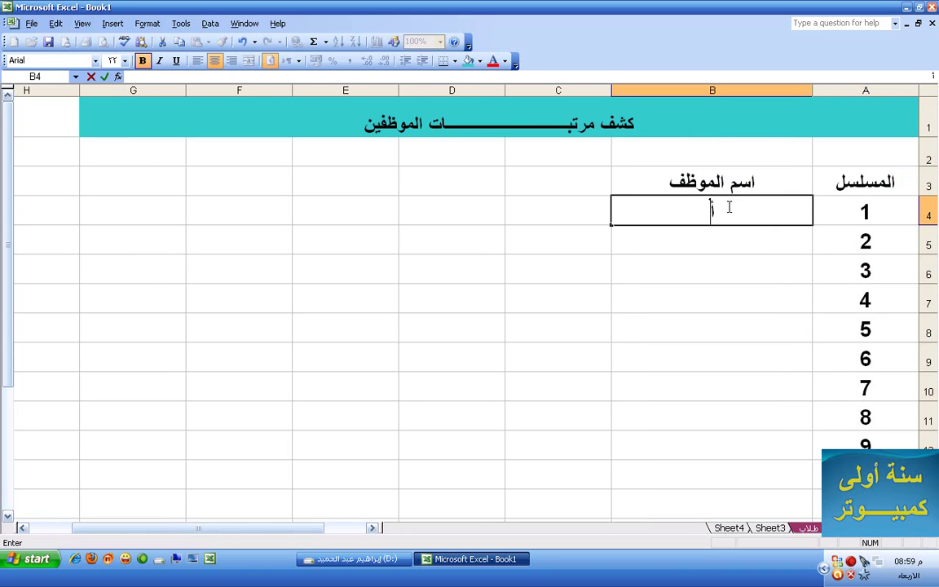
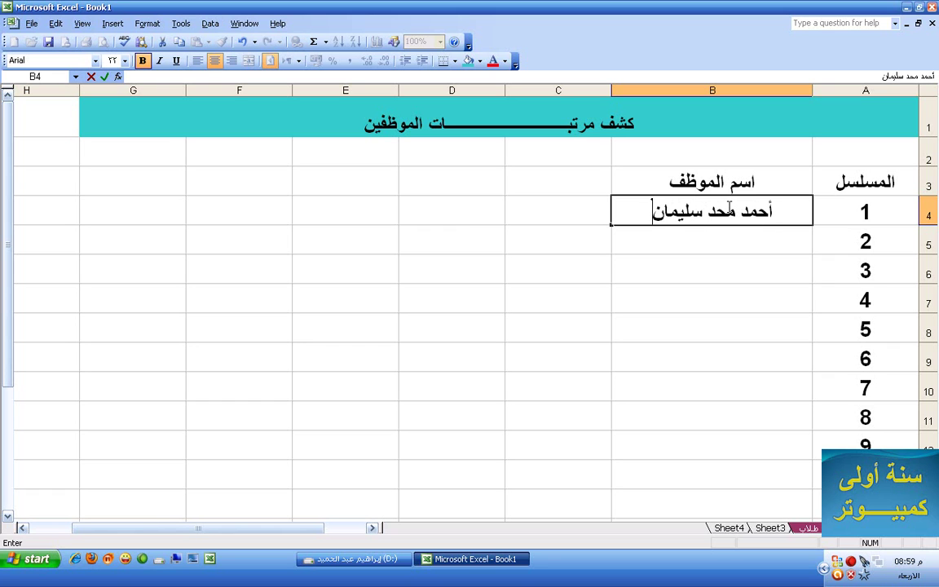
left_click(727, 238)
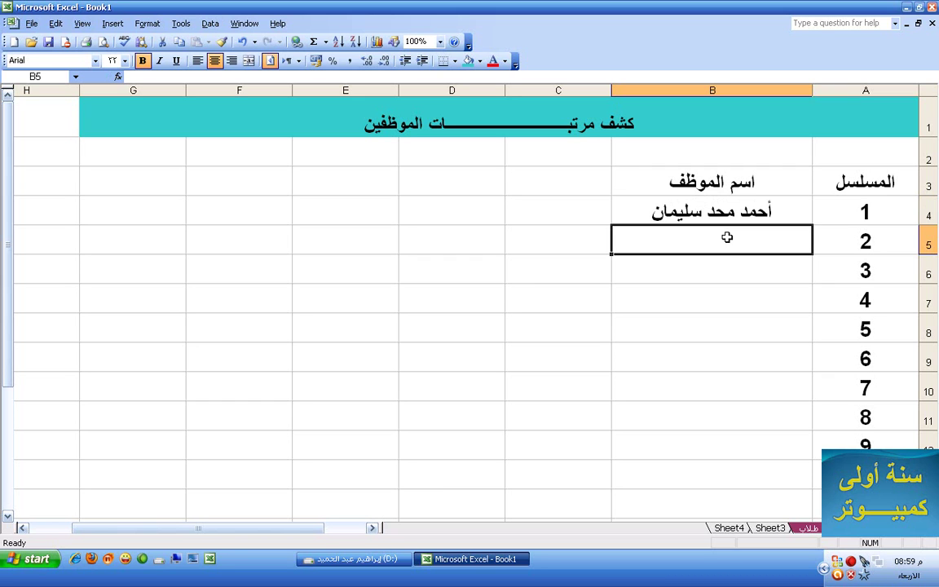
Fill B5:B13 with 2, 3, 5, 6, 4, 1, 1, 12, 2 and fix the typo in B4's name
type("2")
key("Return")
type("3")
key("Return")
type("5")
key("Return")
type("6")
key("Return")
type("4")
key("Return")
type("1")
key("Return")
type("1")
key("Return")
type("12")
key("Return")
type("2")
key("Return")
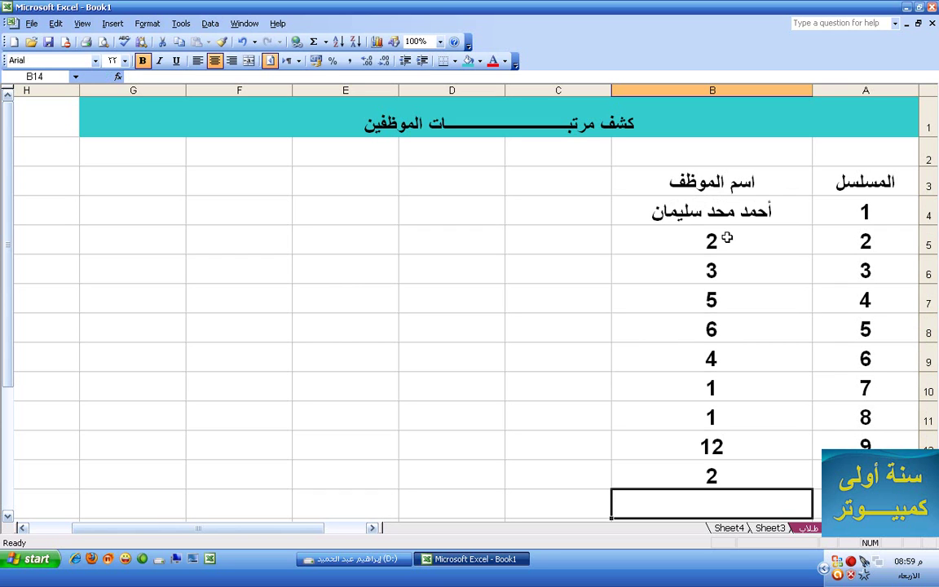
double_click(717, 211)
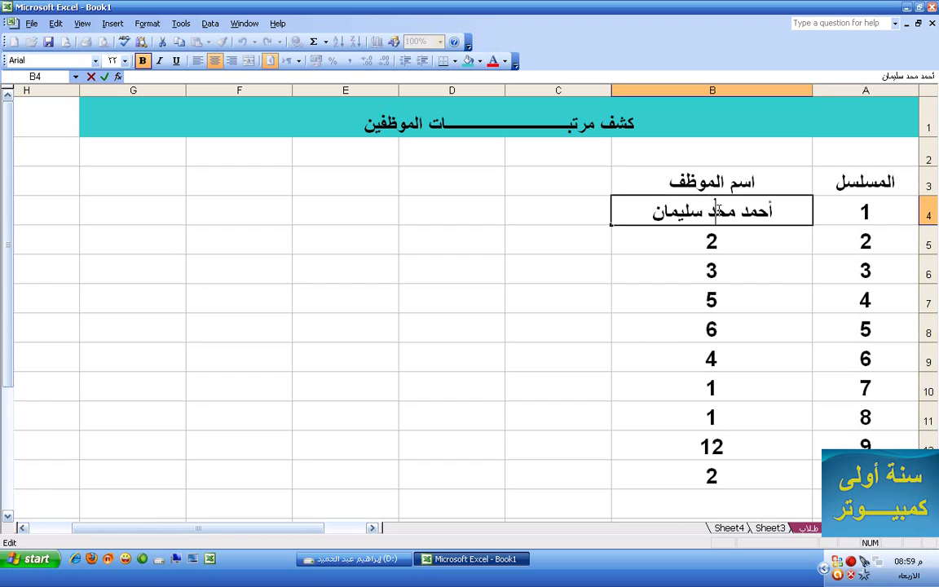
type("م")
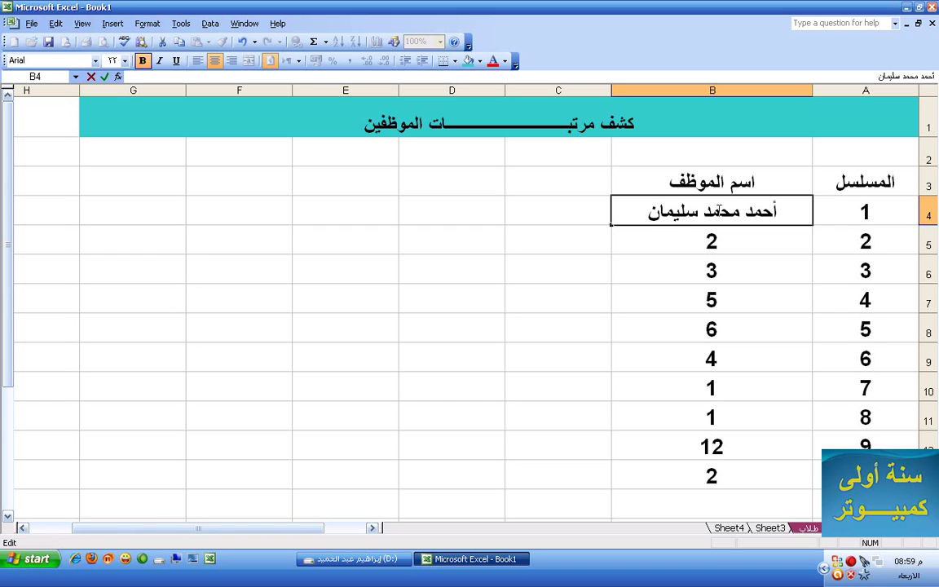
Enter the headers أساسى, حوافز and بدالات in C3, D3 and E3
left_click(582, 180)
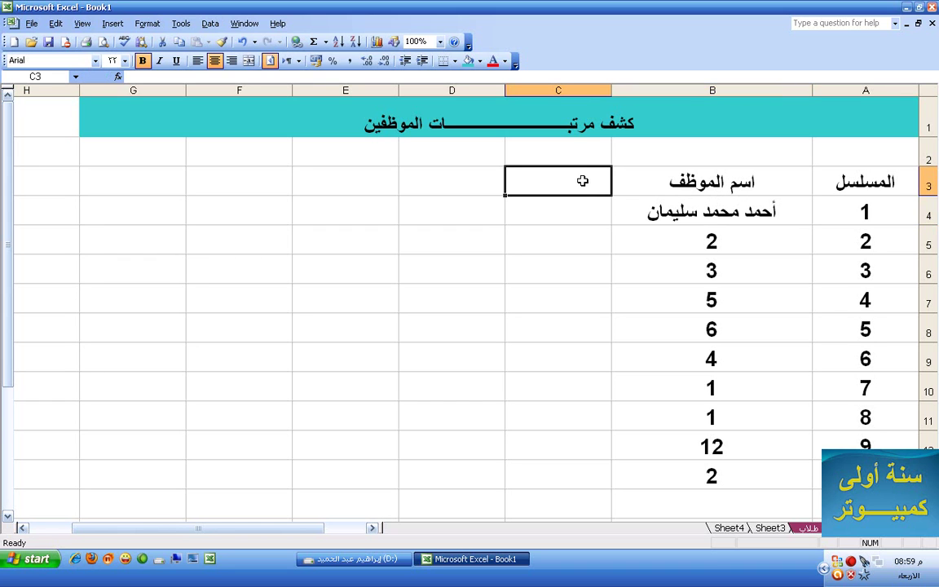
type("أساسى")
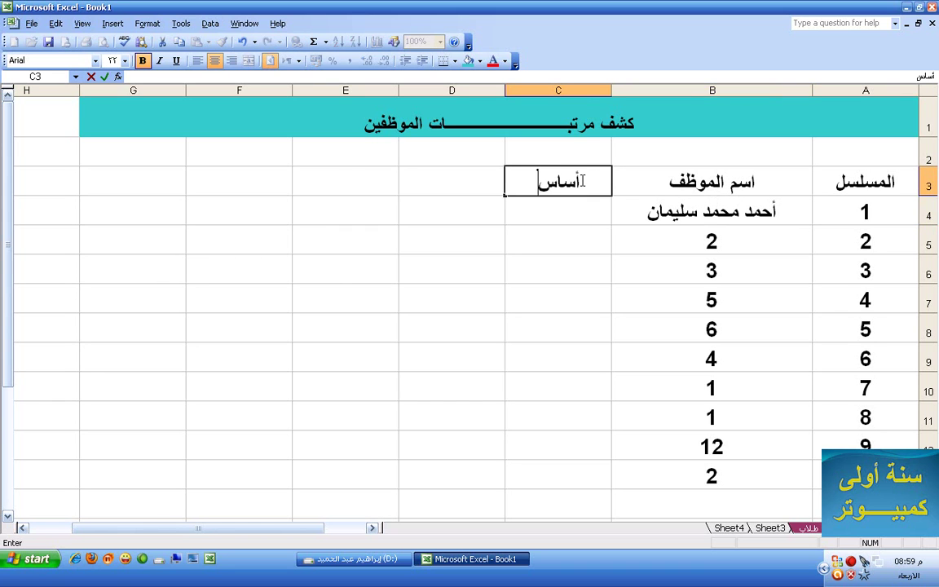
left_click(469, 185)
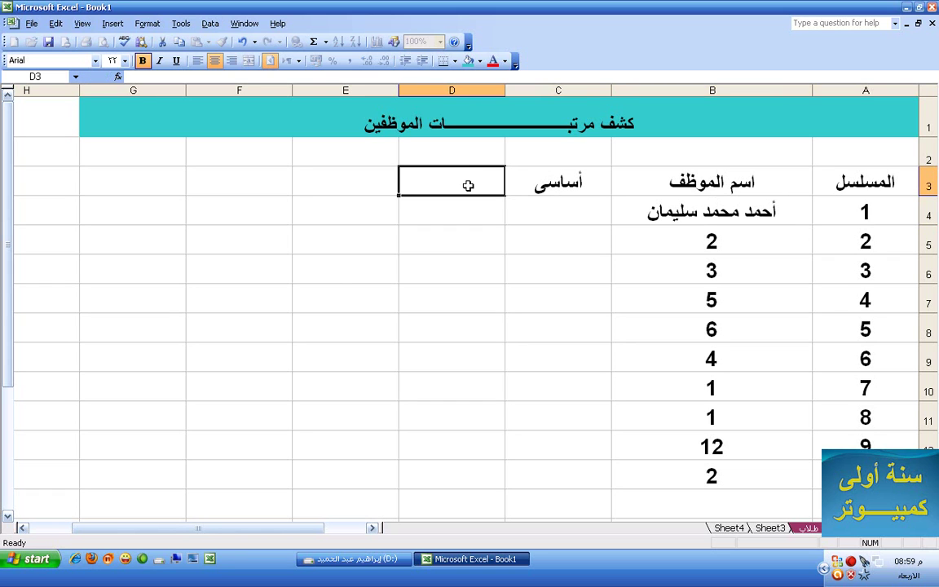
type("حو")
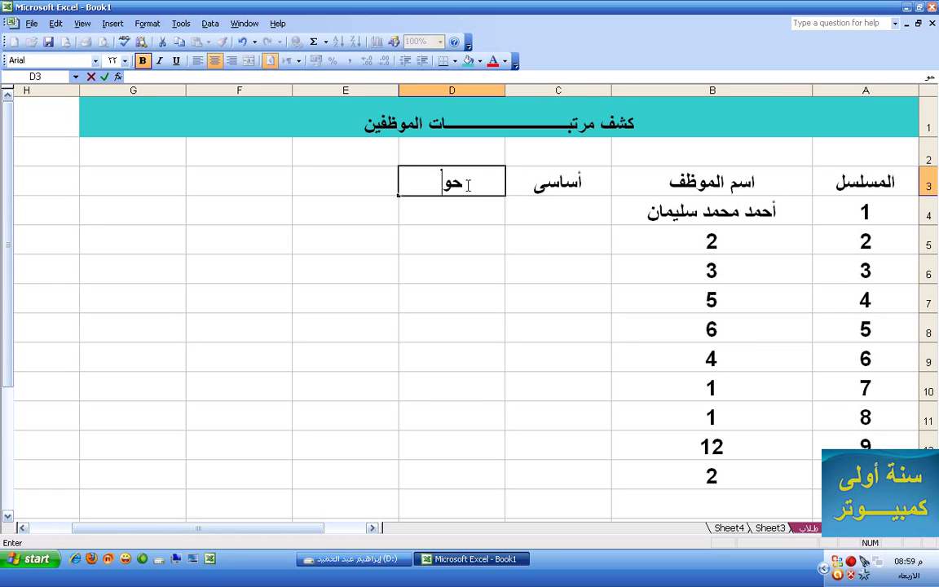
type("افز")
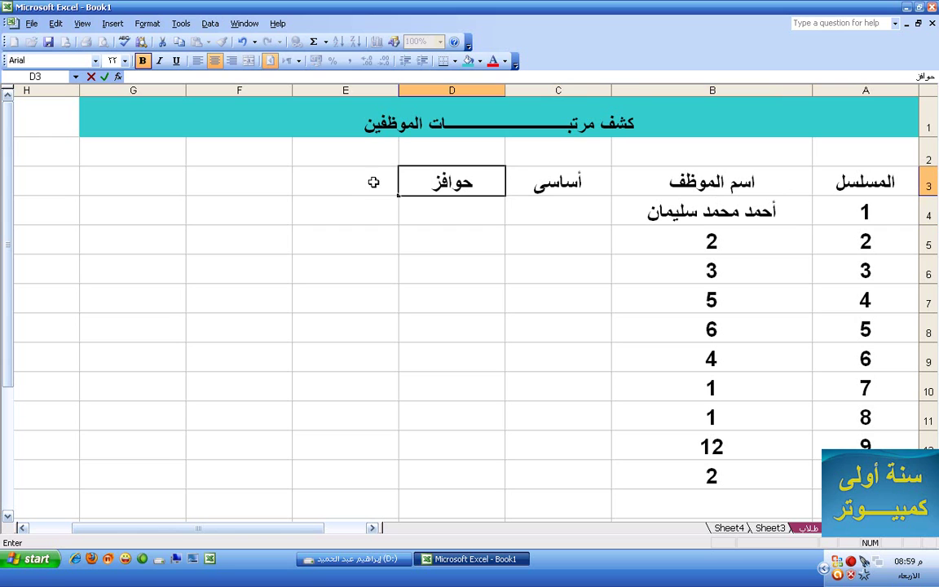
left_click(362, 180)
type("بل")
key("BackSpace")
type("الأ")
type("ت")
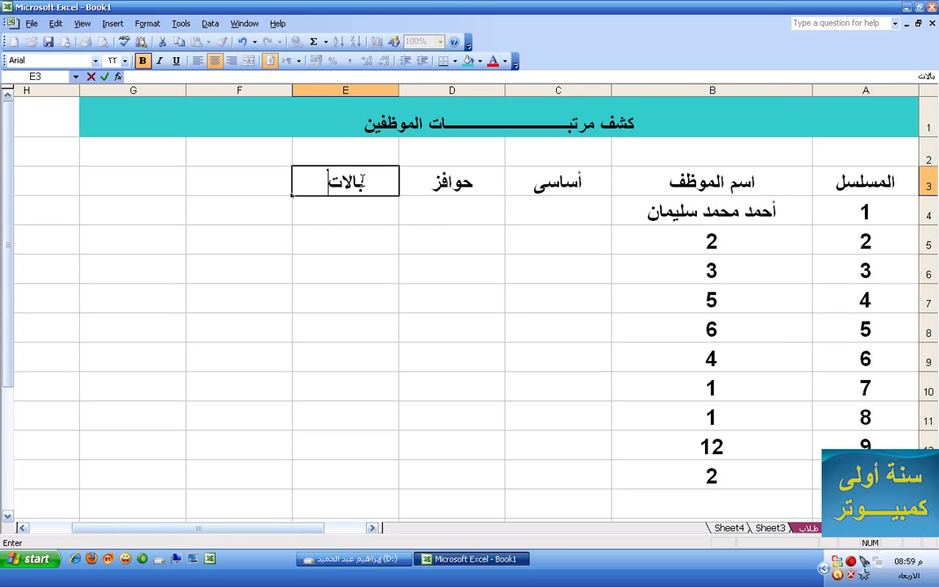
key("BackSpace")
key("BackSpace")
key("BackSpace")
key("BackSpace")
key("BackSpace")
type("بدالات")
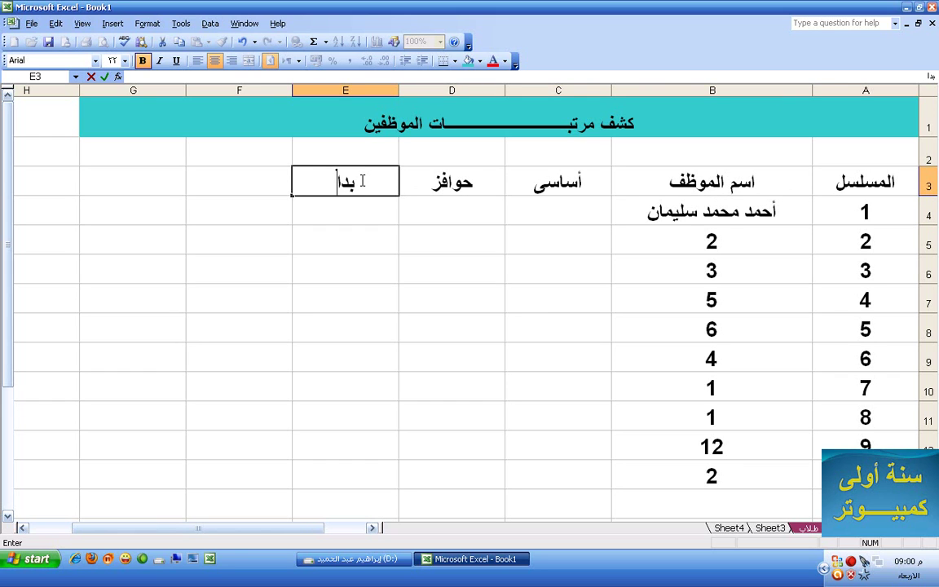
Add the خصومات and مجموع headers in F3 and G3, and start typing 1000 in C4
left_click(242, 184)
type("خصومات")
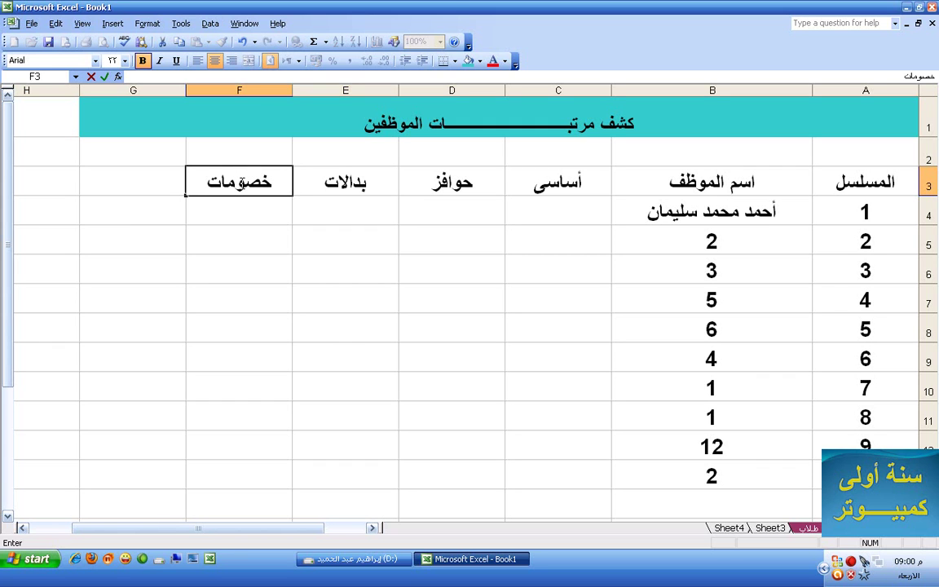
left_click(112, 183)
type("مجموع")
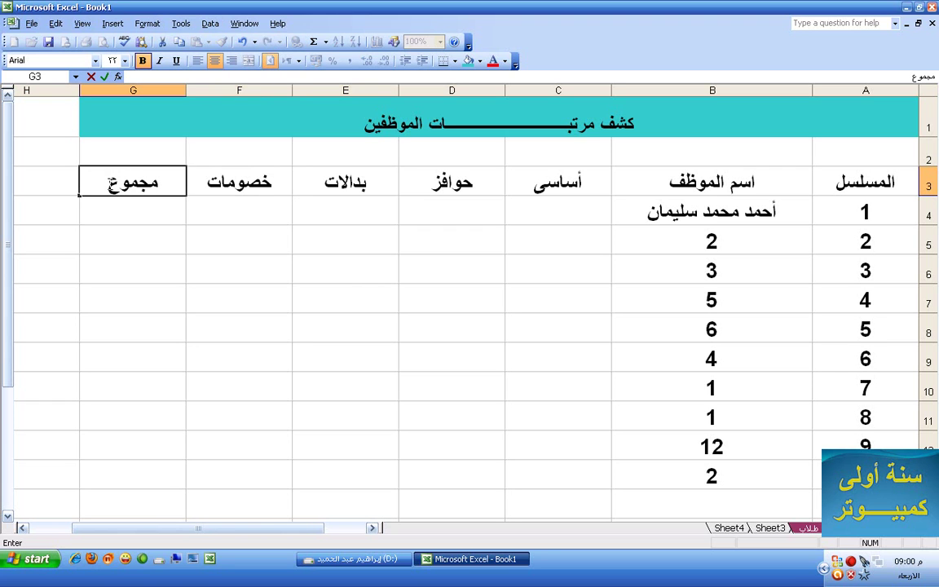
left_click(596, 219)
type("1000")
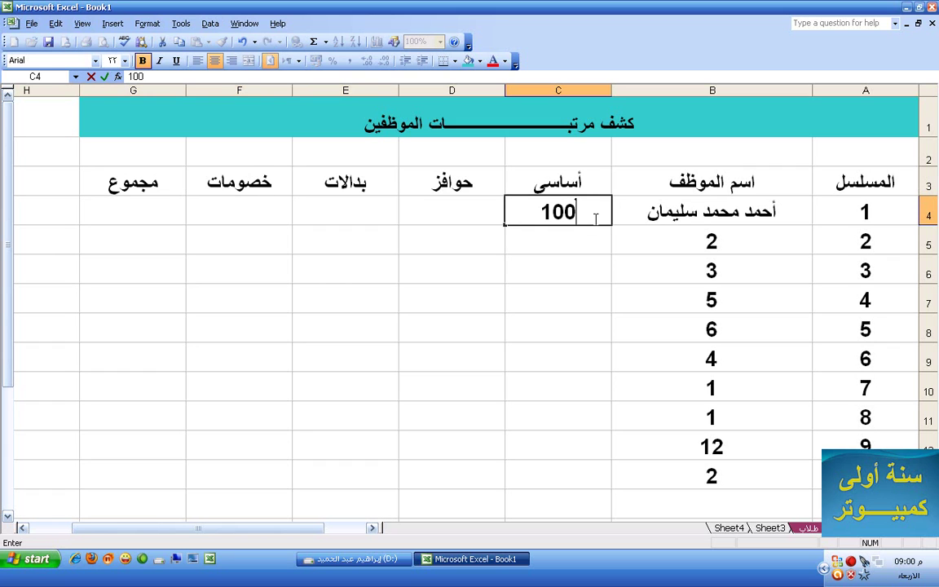
Enter the 10% incentive formula =C4*.1 in D4
left_click(479, 217)
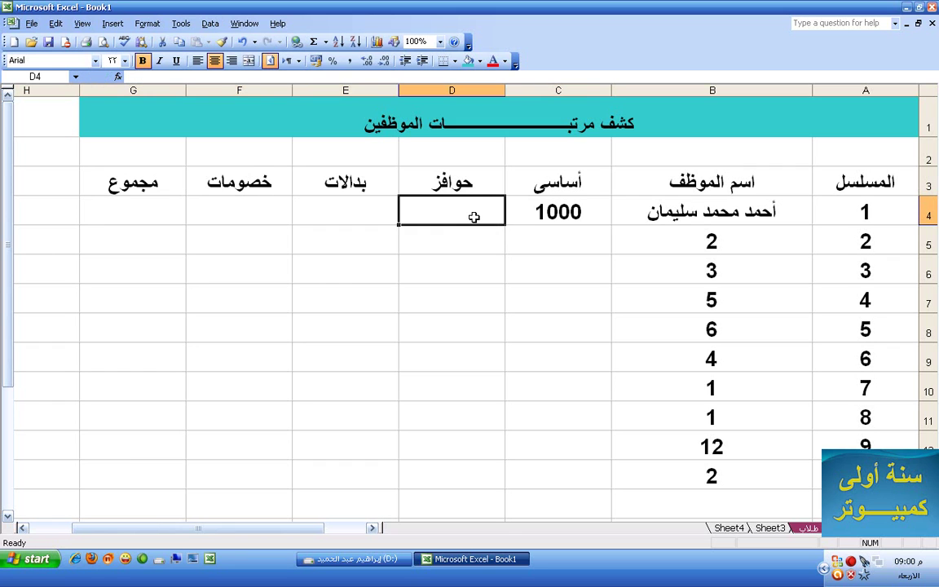
left_click(544, 215)
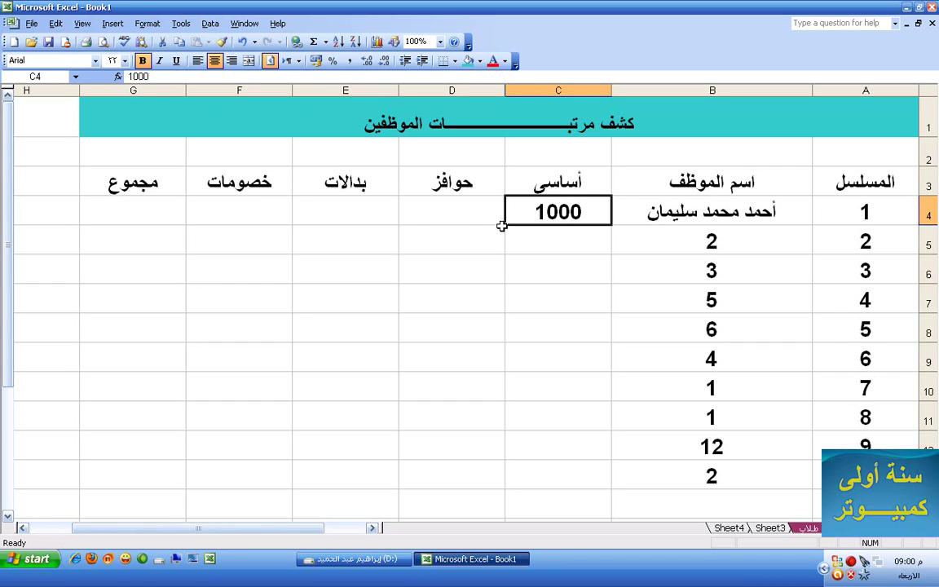
left_click(438, 217)
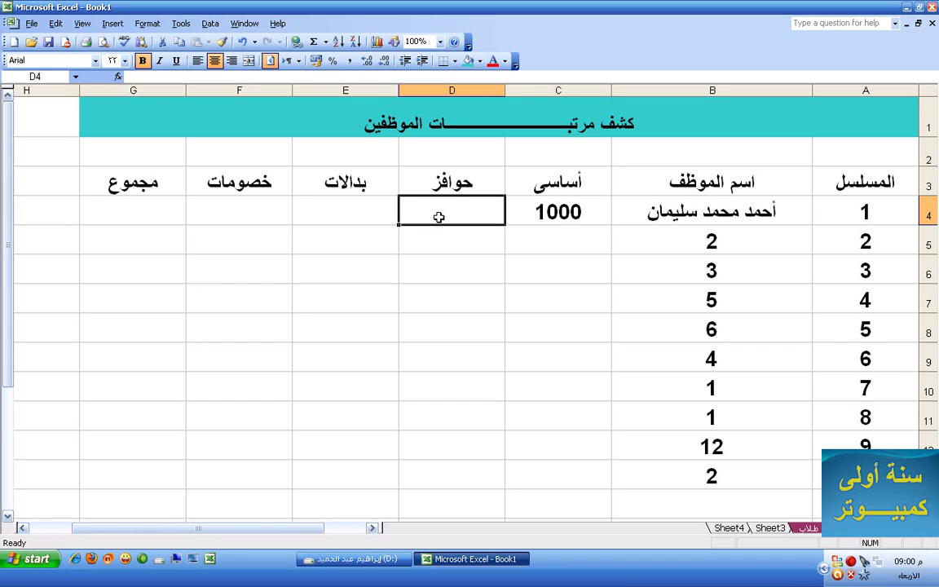
type("=")
left_click(550, 211)
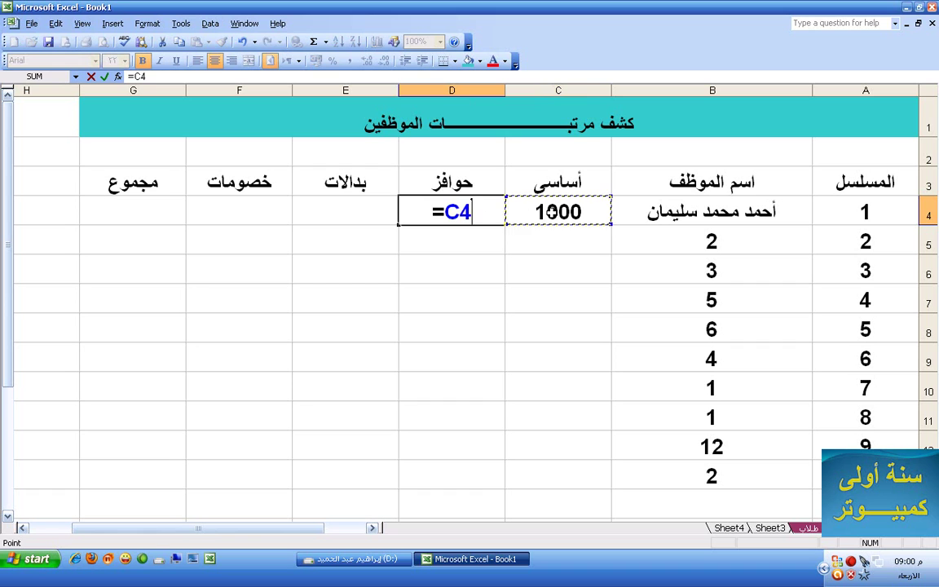
type("*.1")
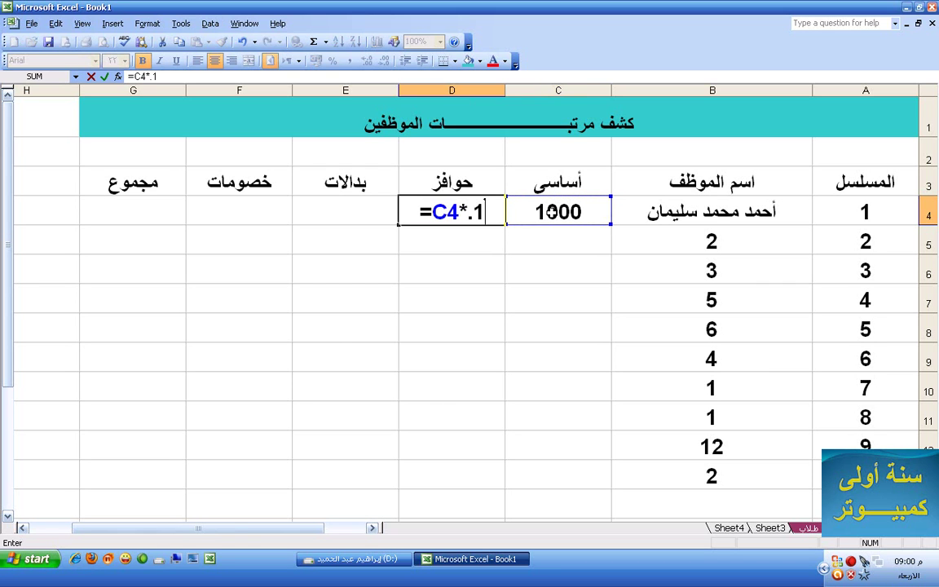
key("Return")
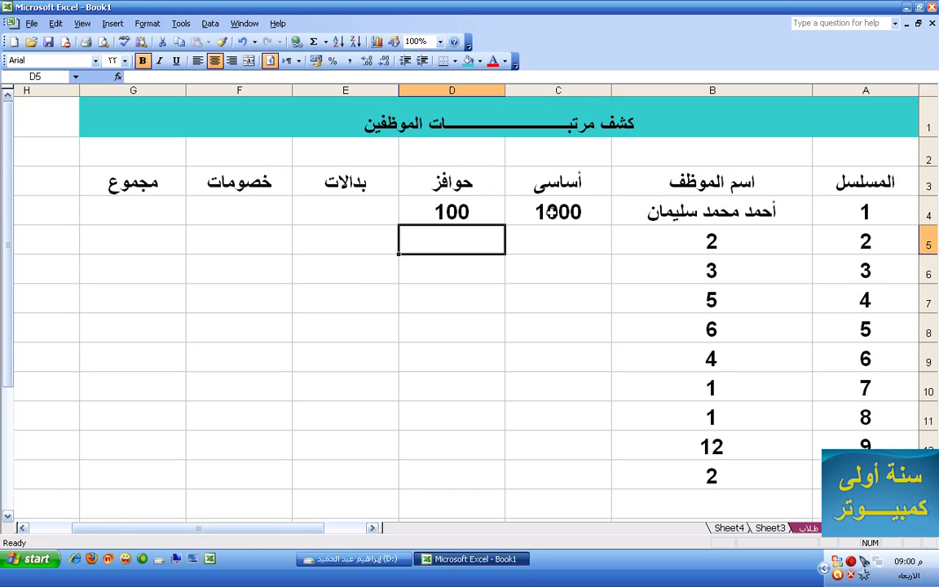
Test the incentive formula by changing C4 to 1500, then restore it to 1000
left_click(552, 212)
type("1500")
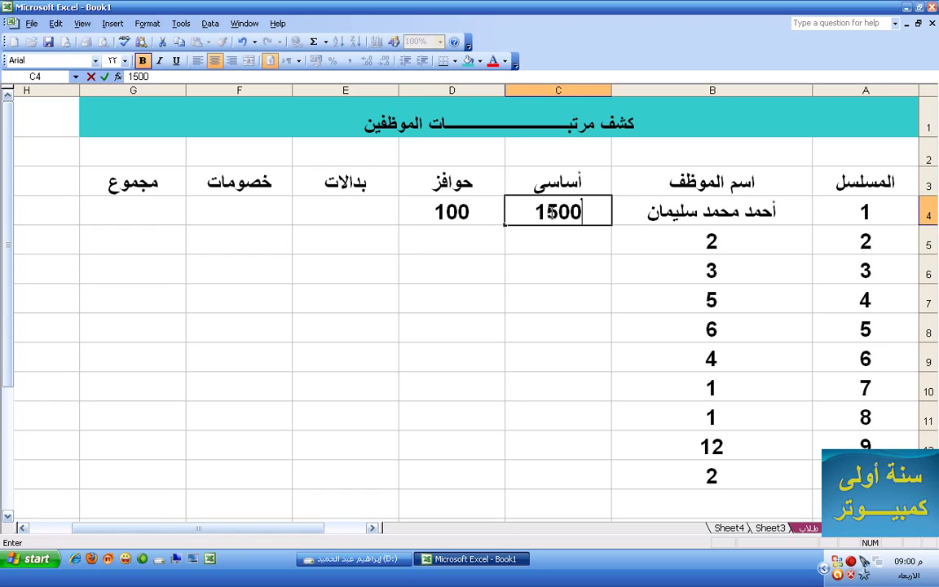
key("Return")
left_click(552, 212)
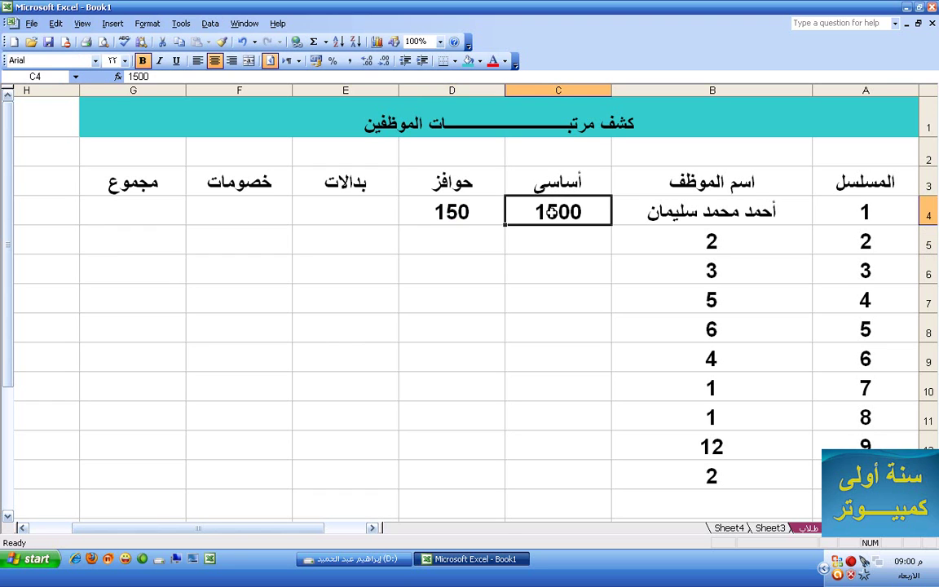
type("11")
key("BackSpace")
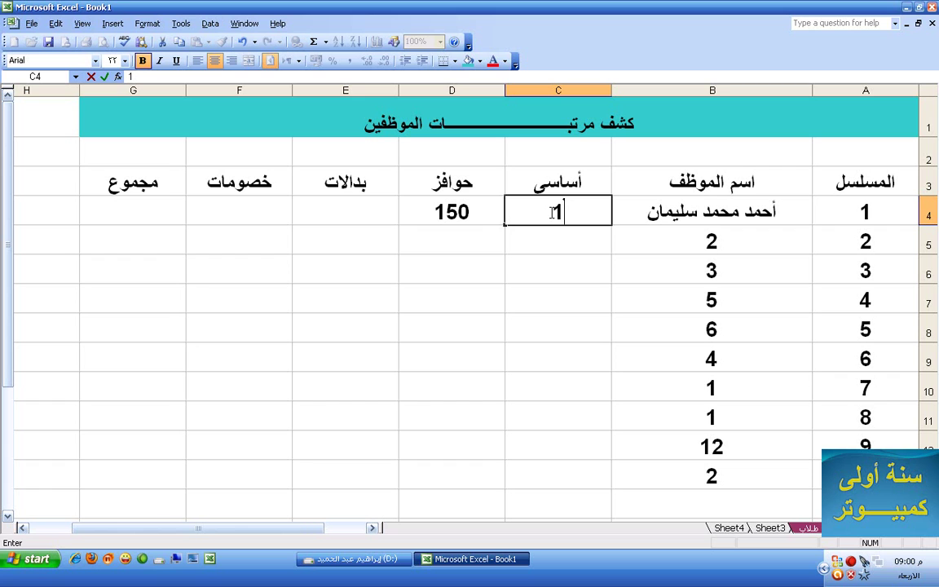
type("000")
key("Return")
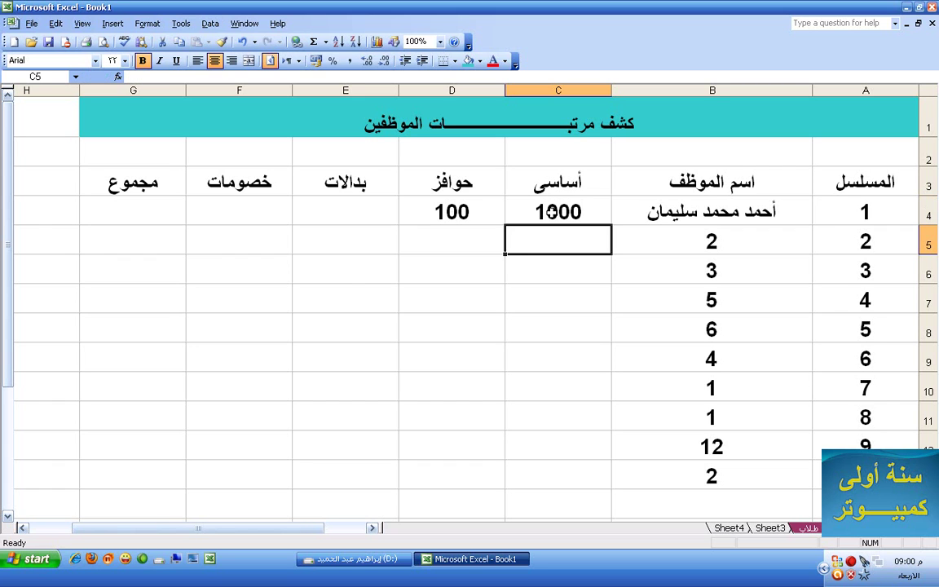
Enter basic salaries 800, 700, 900 and 800 in C5:C8
type("800")
key("Return")
type("700")
key("Return")
type("900")
key("Return")
type("8000")
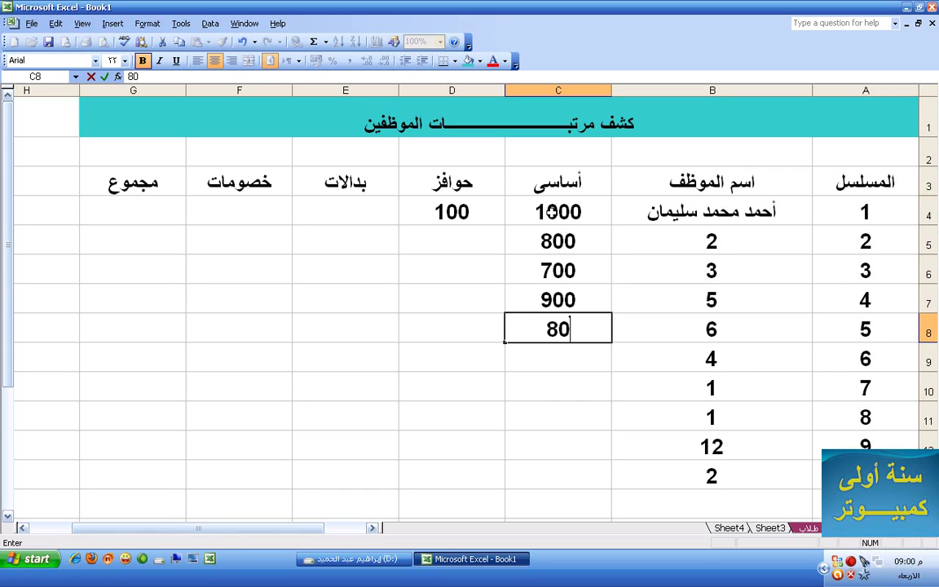
key("BackSpace")
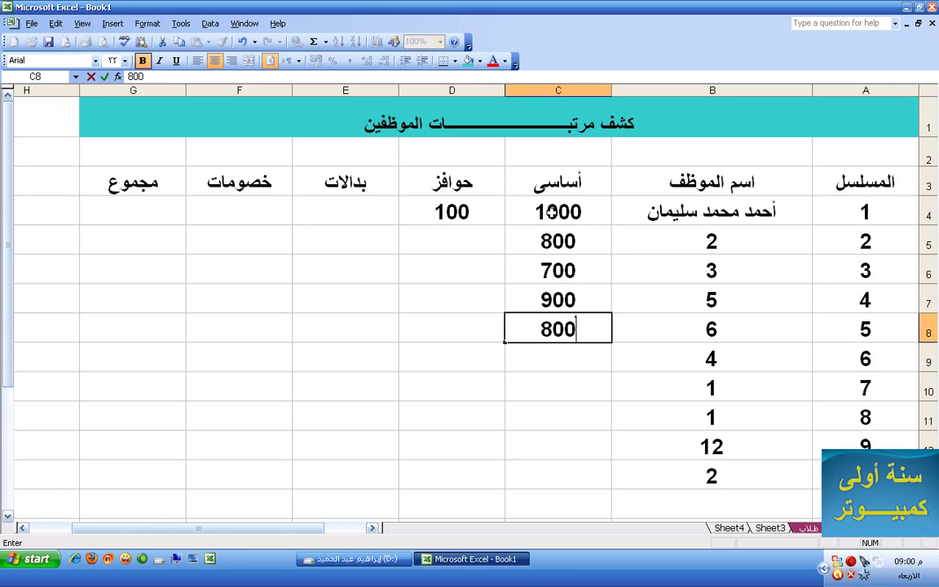
key("Return")
left_click(371, 211)
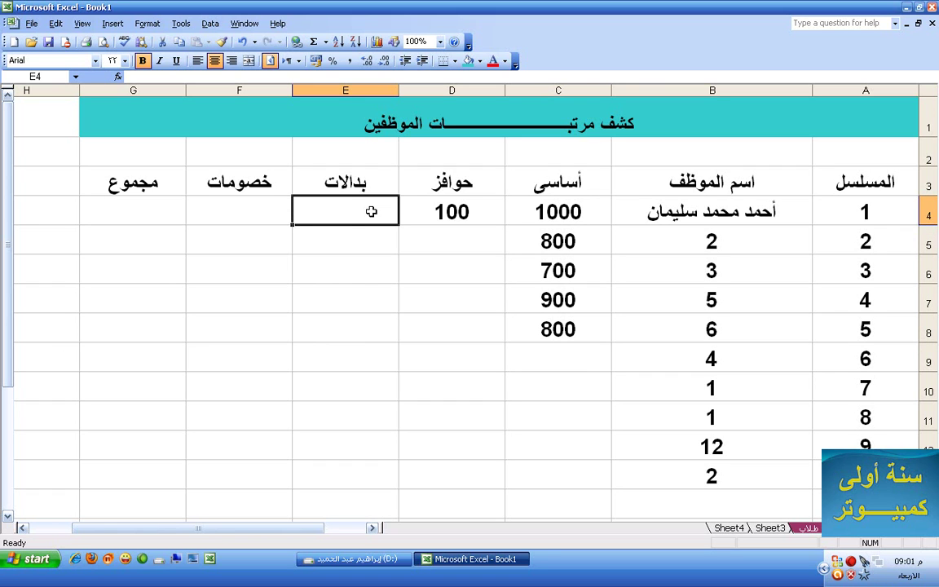
Enter 50 in E4 and fill it down through E8
type("50")
key("Return")
left_click(312, 212)
left_click_drag(292, 225, 275, 329)
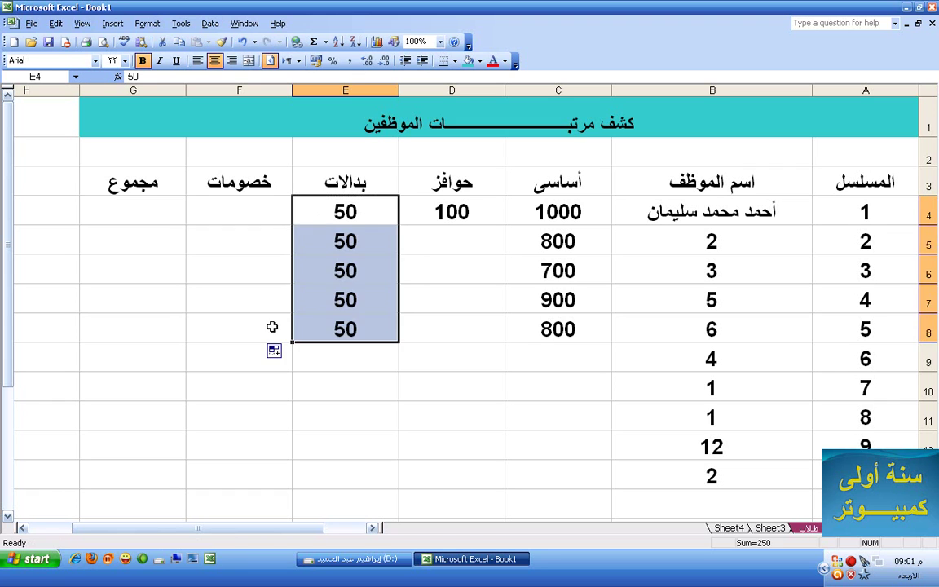
left_click(314, 263)
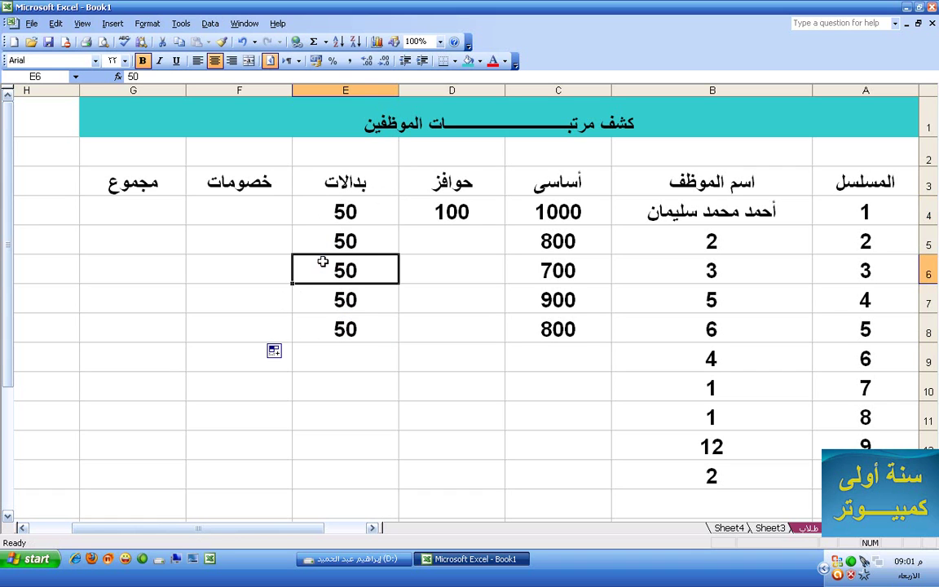
left_click(257, 214)
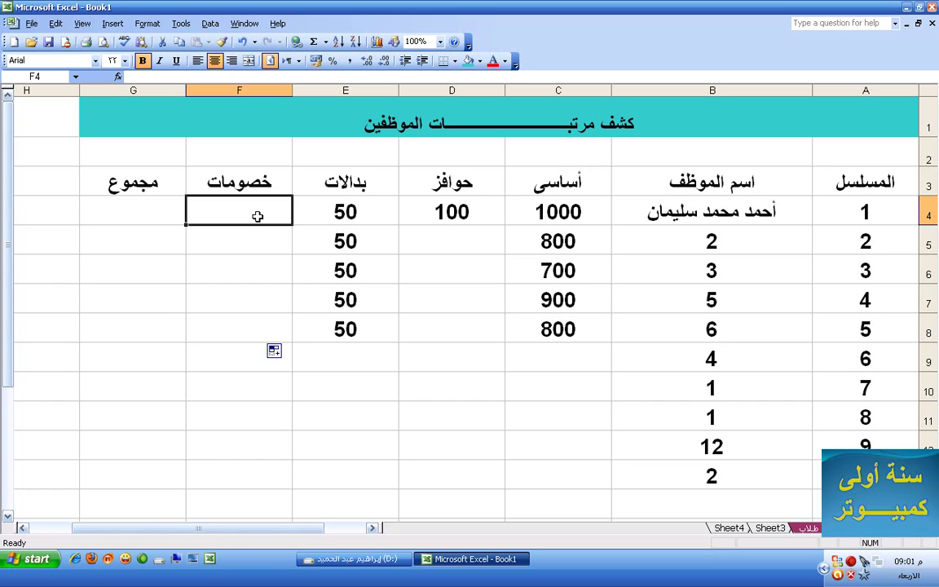
Enter the deduction formula =C4*.05 in F4 so it shows 50
type("=")
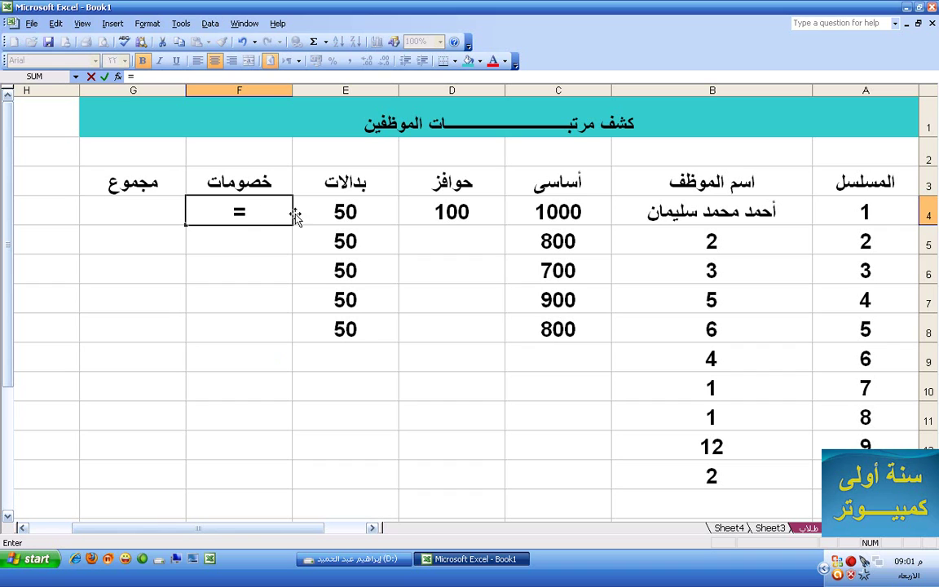
left_click(539, 212)
type(":C405")
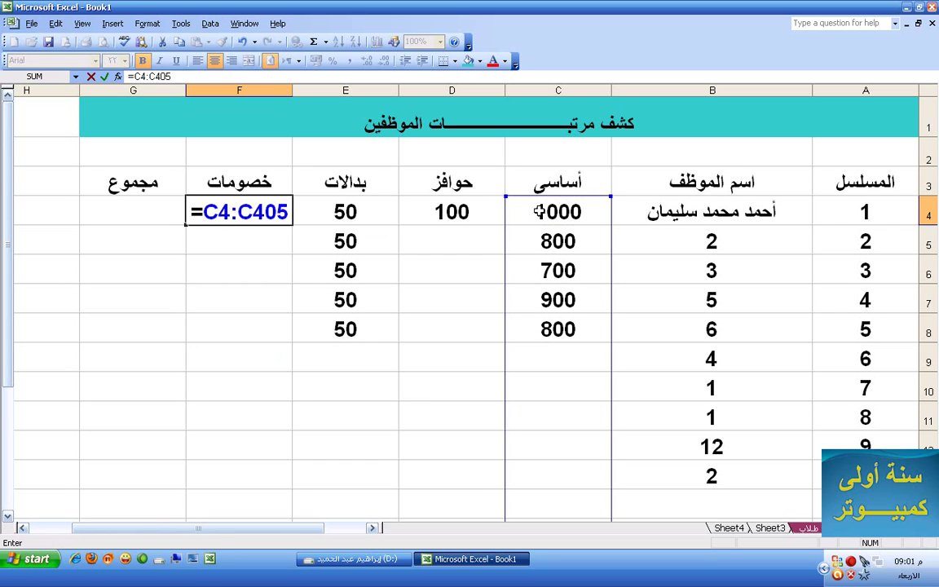
key("BackSpace")
key("BackSpace")
key("BackSpace")
key("BackSpace")
key("BackSpace")
key("BackSpace")
key("BackSpace")
key("BackSpace")
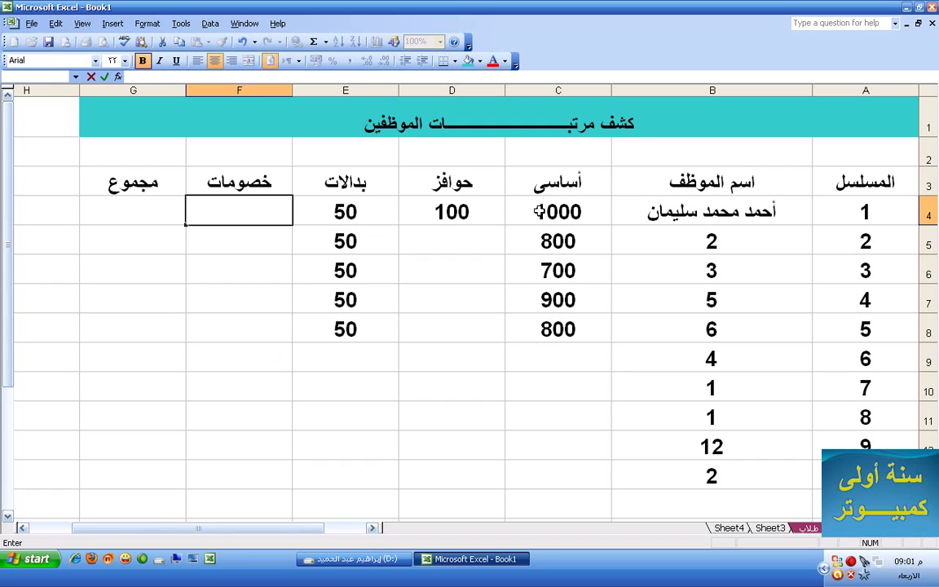
type("=")
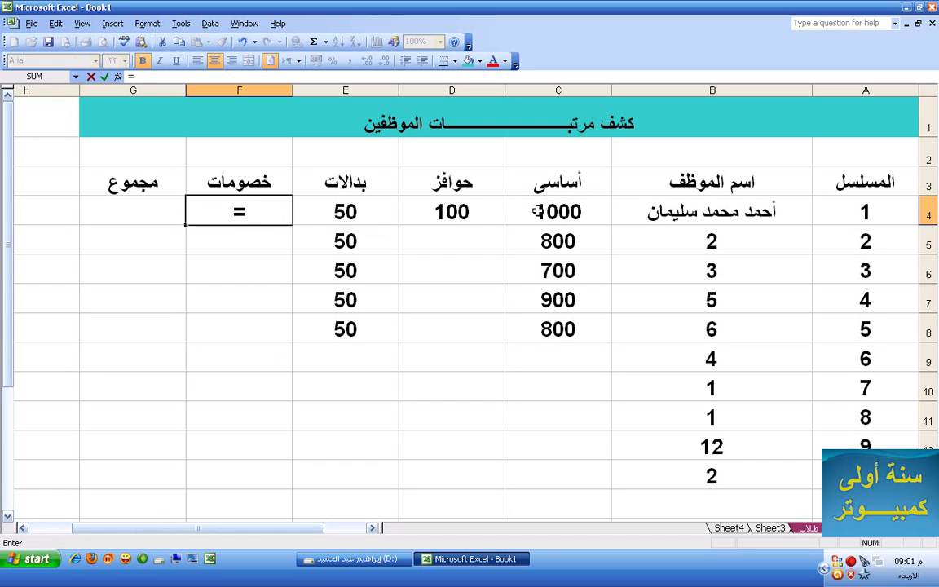
left_click(539, 212)
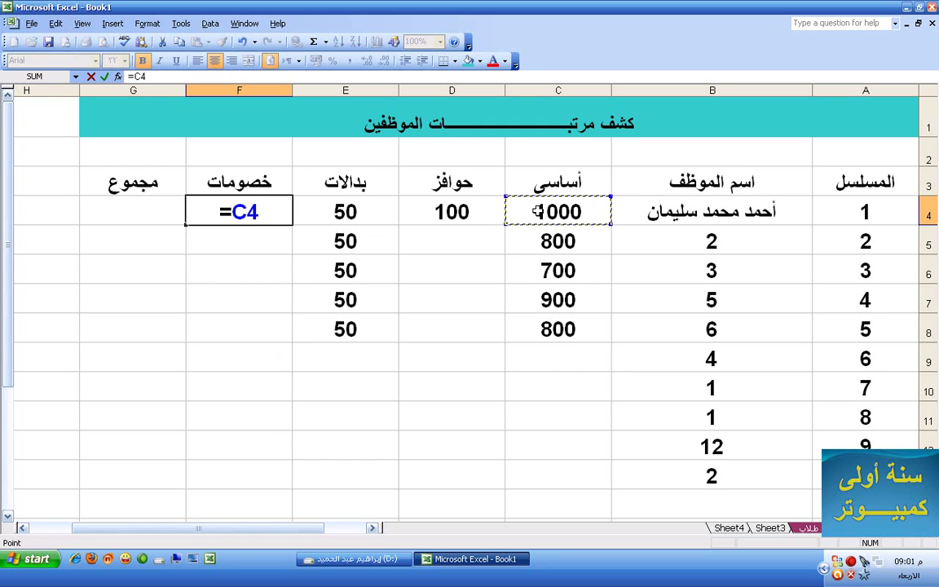
type("*.05")
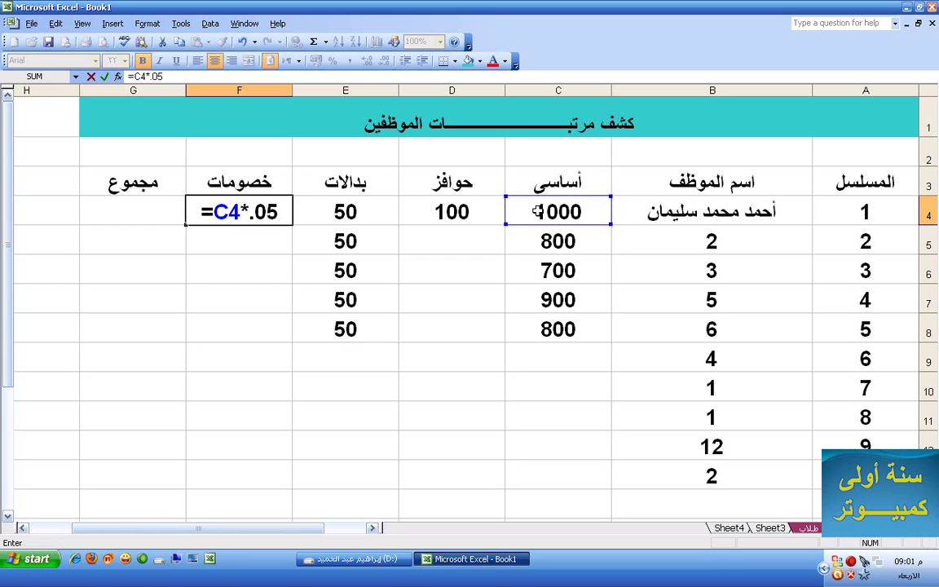
key("Return")
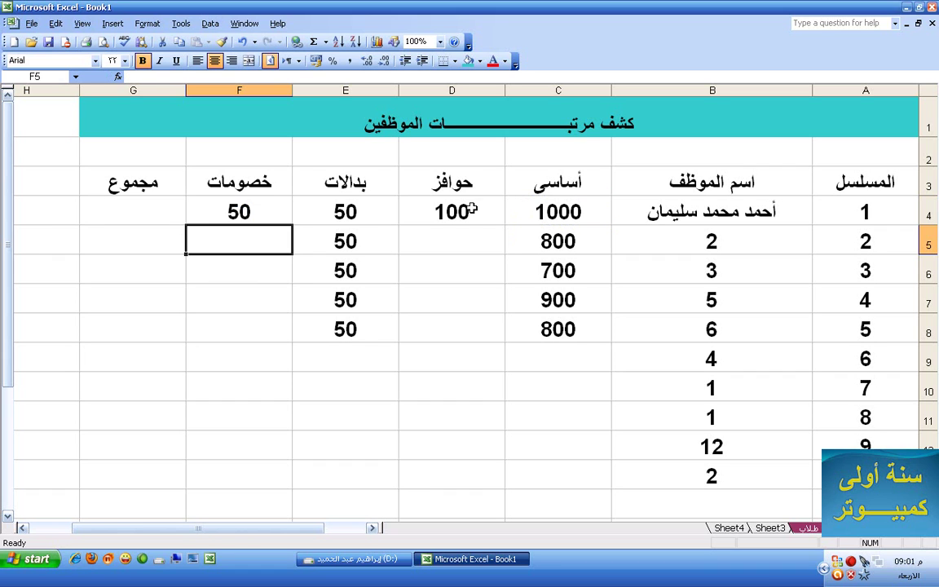
left_click(453, 204)
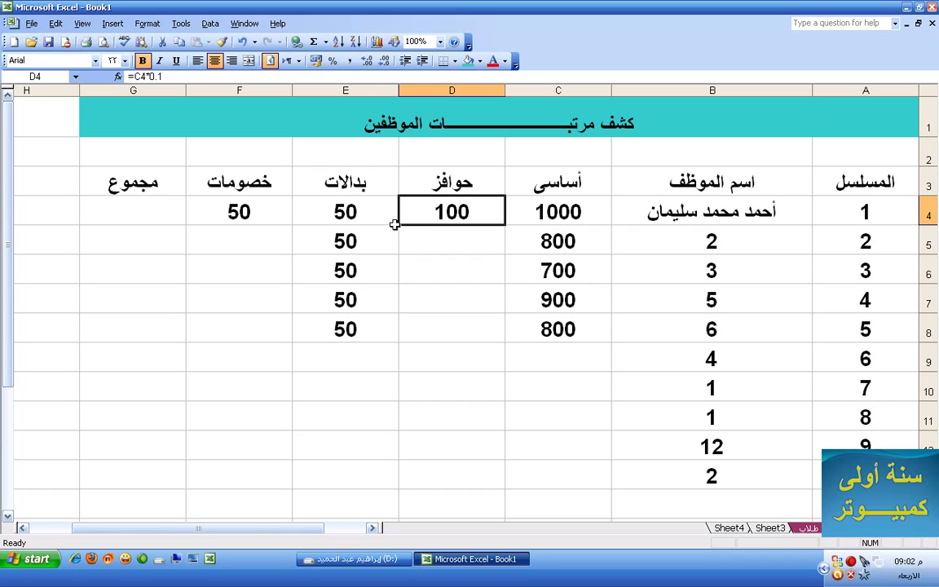
Fill the D4 and F4 formulas down to row 8 and widen column G slightly
left_click_drag(398, 225, 392, 354)
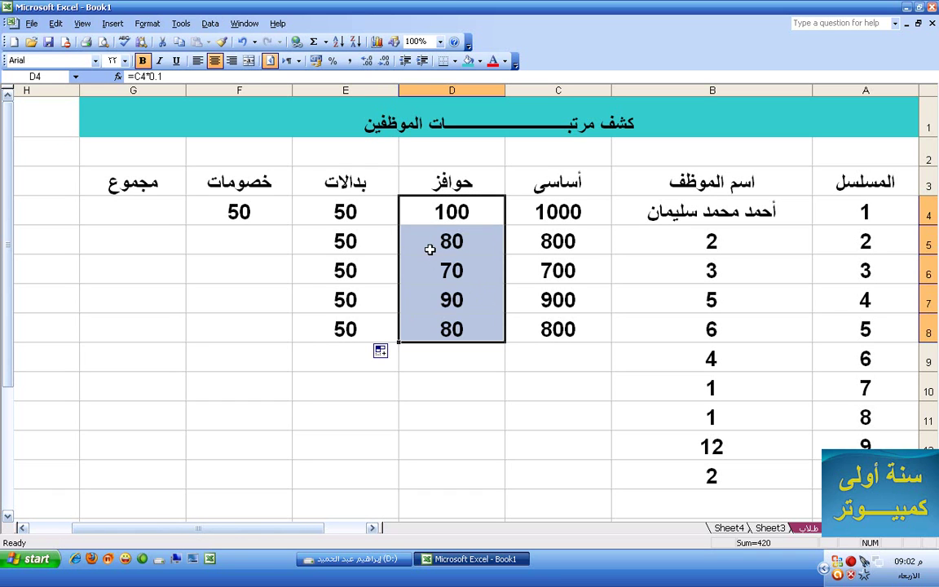
left_click(240, 212)
left_click_drag(185, 227, 181, 336)
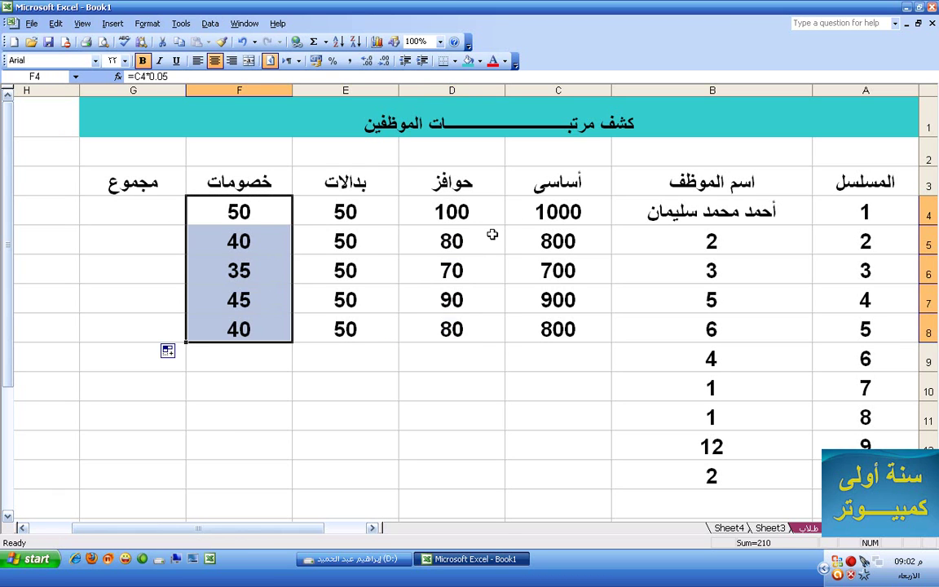
left_click_drag(555, 208, 316, 212)
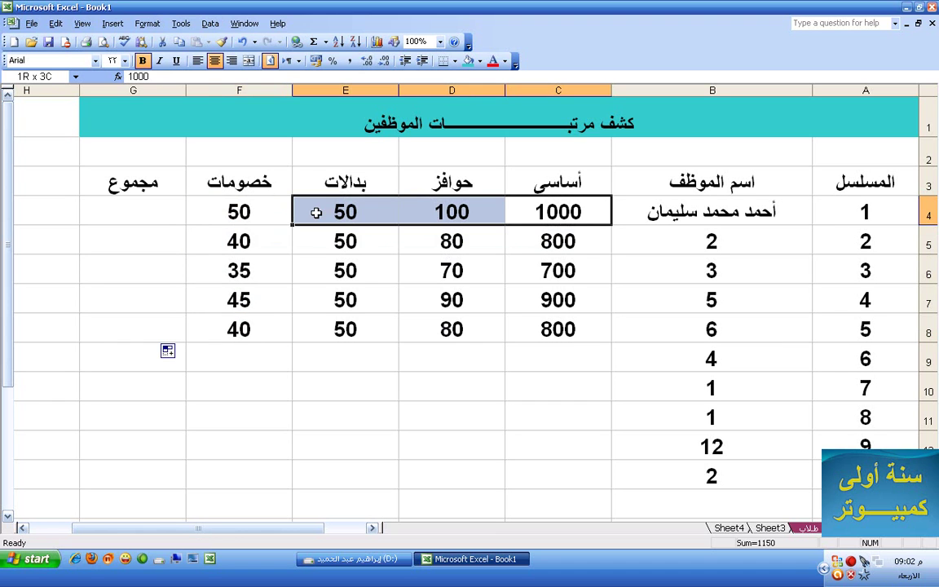
left_click(267, 216)
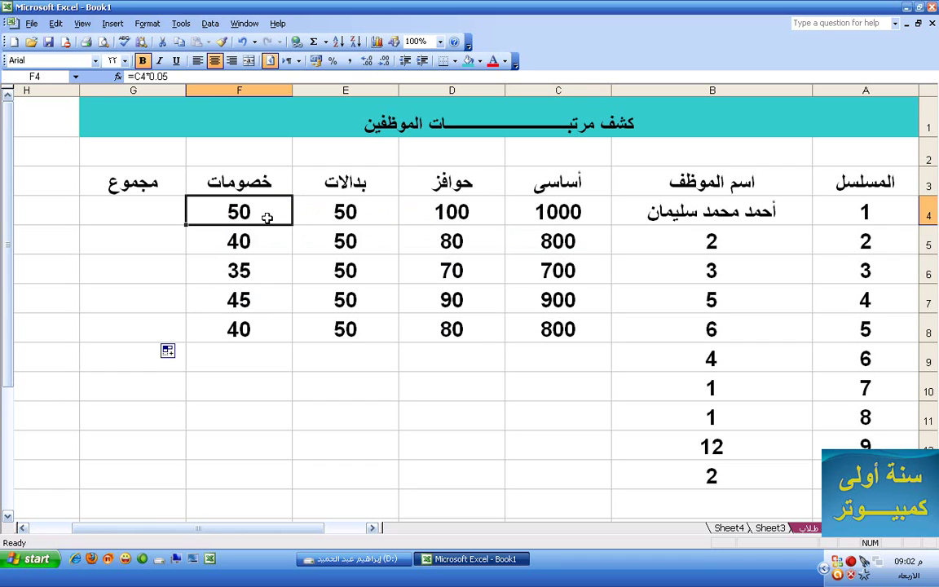
left_click_drag(79, 88, 71, 89)
left_click(118, 214)
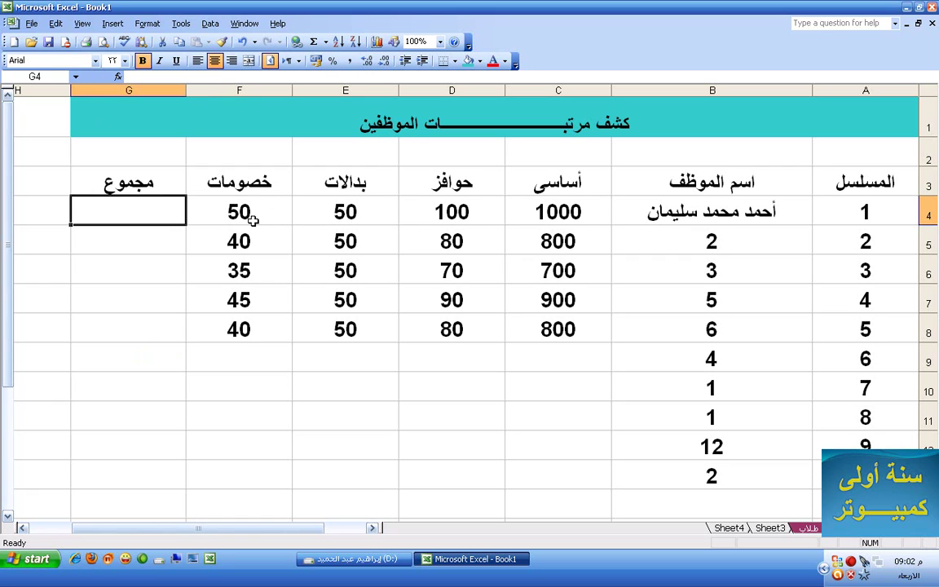
type("=")
left_click(543, 214)
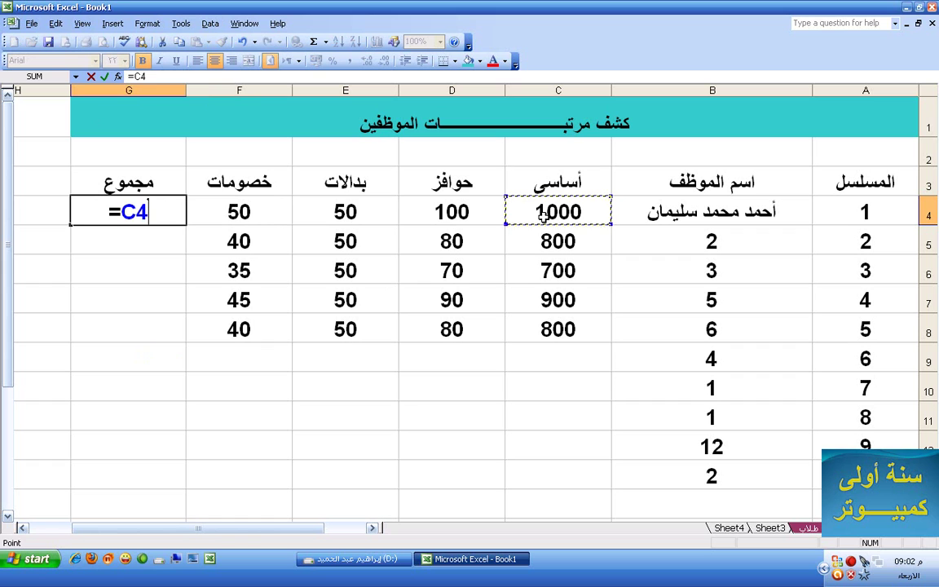
type("+")
left_click(463, 212)
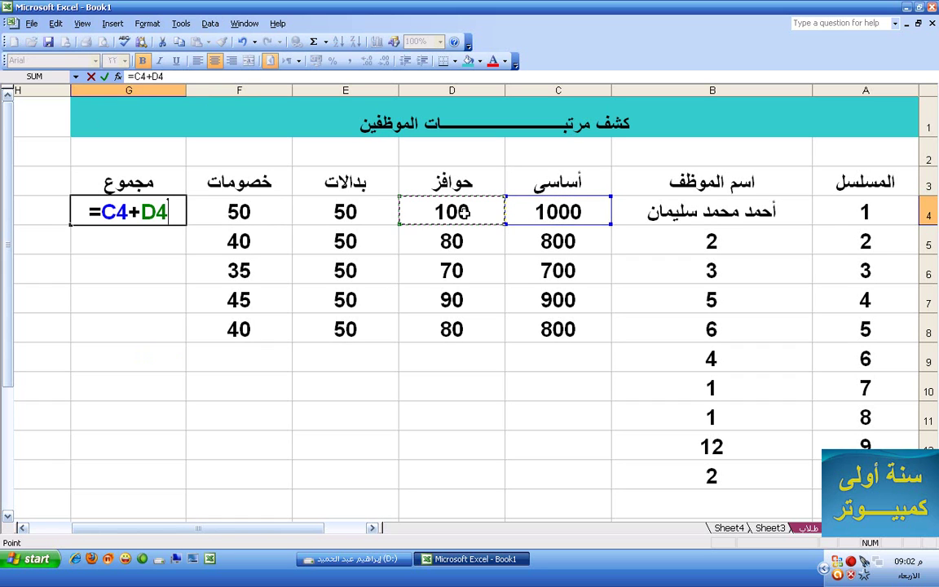
type("+")
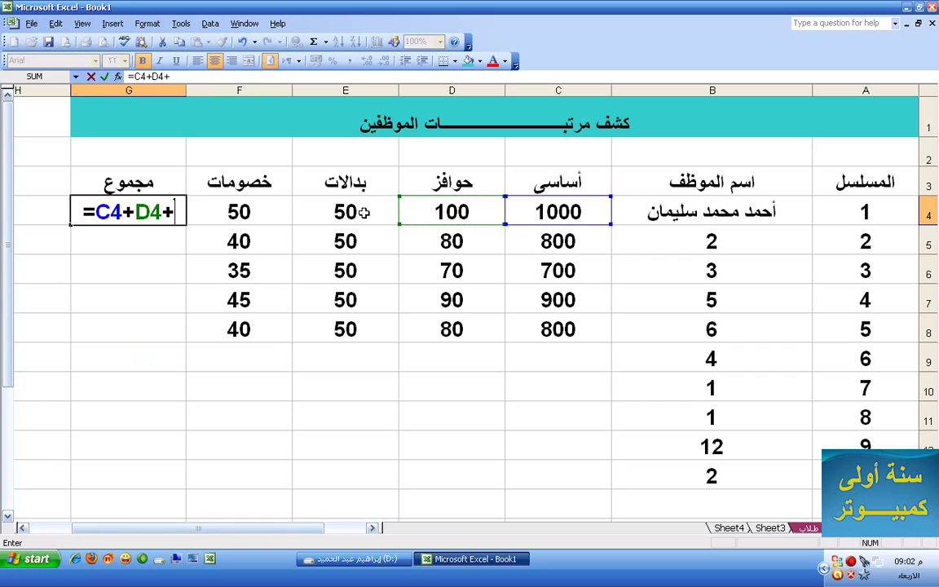
left_click(362, 212)
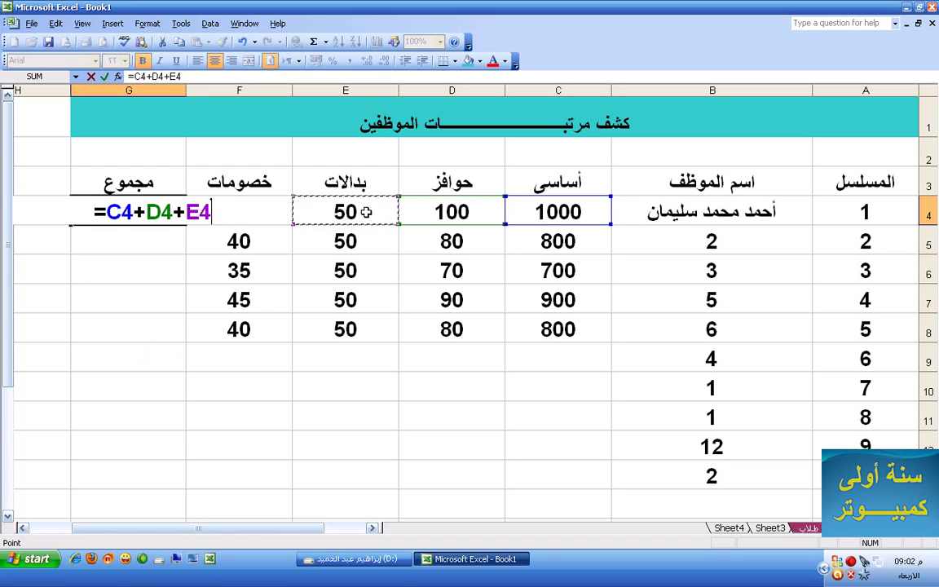
type("-")
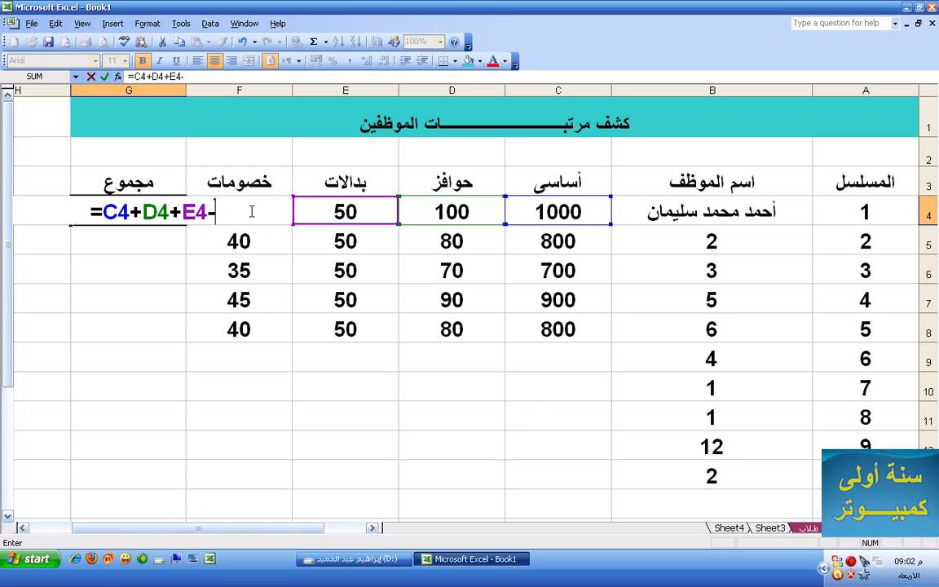
key("BackSpace")
key("BackSpace")
key("BackSpace")
key("BackSpace")
key("BackSpace")
key("BackSpace")
key("BackSpace")
key("BackSpace")
key("BackSpace")
key("BackSpace")
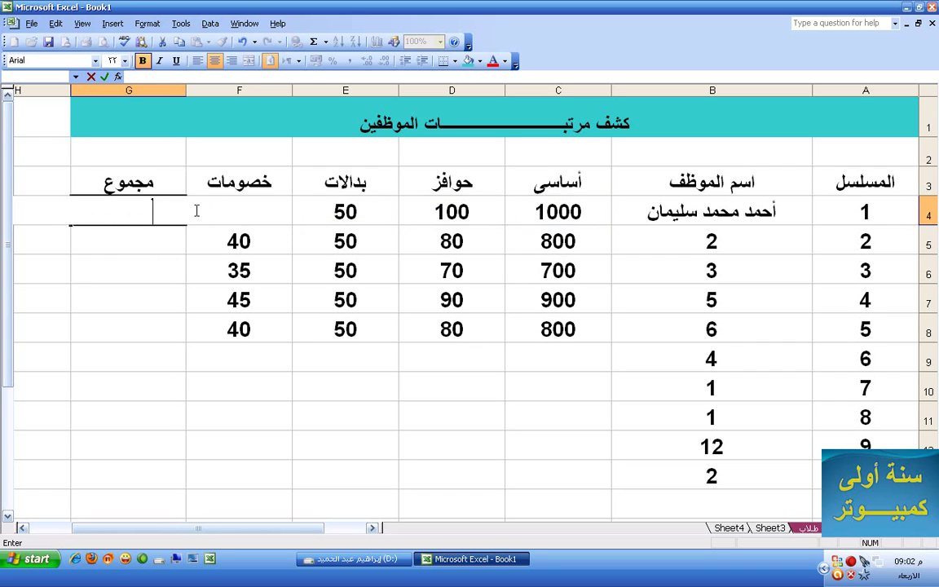
Widen column G toward the sheet edge and narrow column F slightly
left_click(65, 91)
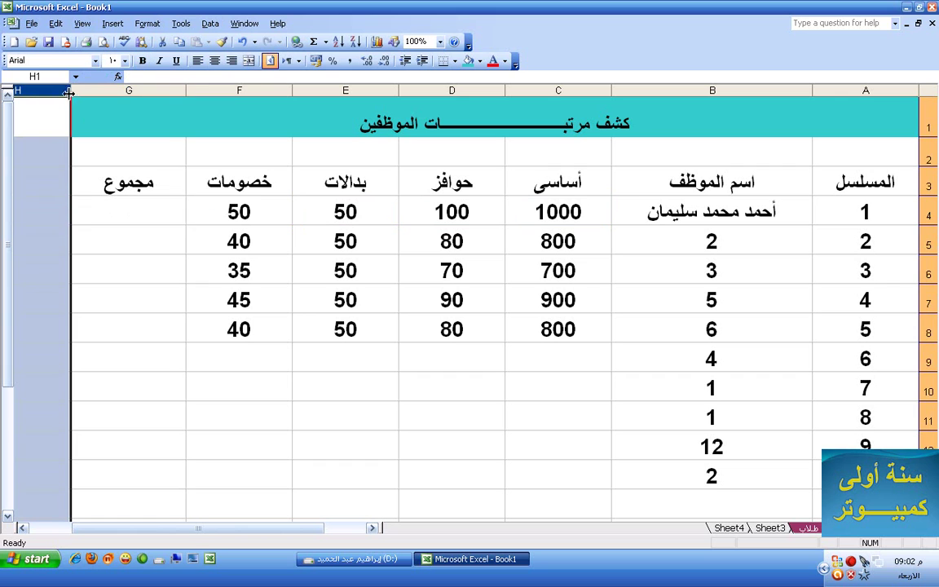
left_click(69, 91)
left_click(59, 104)
left_click_drag(69, 90, 23, 85)
left_click(134, 205)
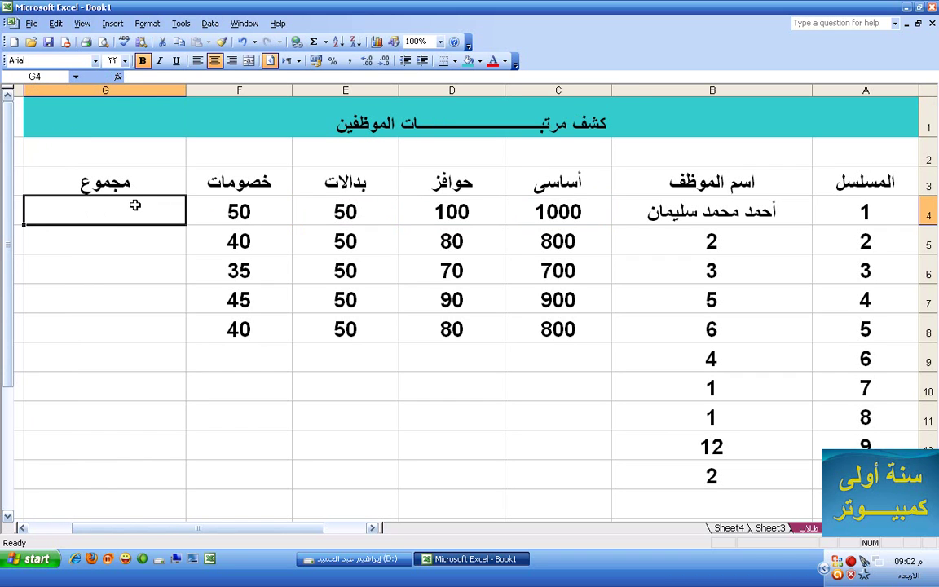
left_click_drag(184, 90, 200, 90)
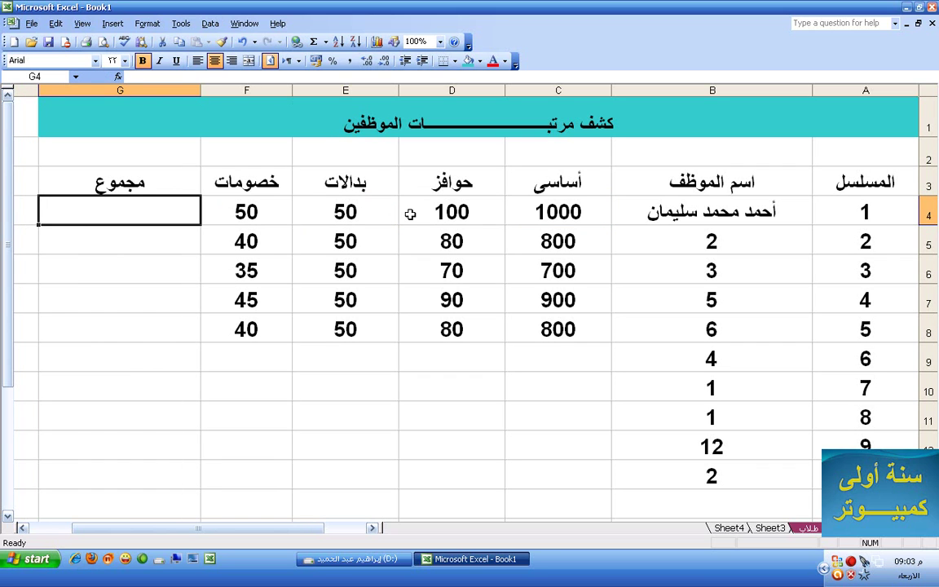
left_click(266, 213)
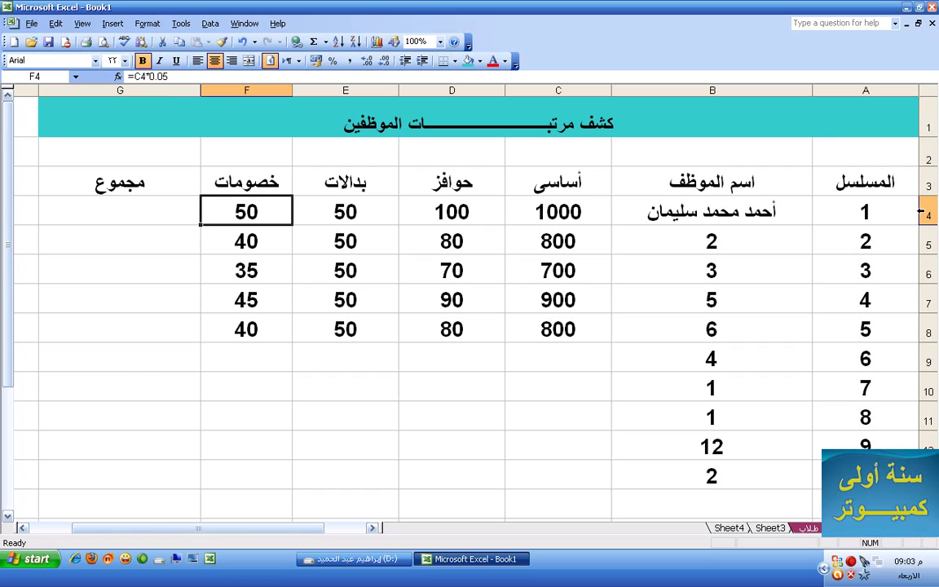
left_click(163, 216)
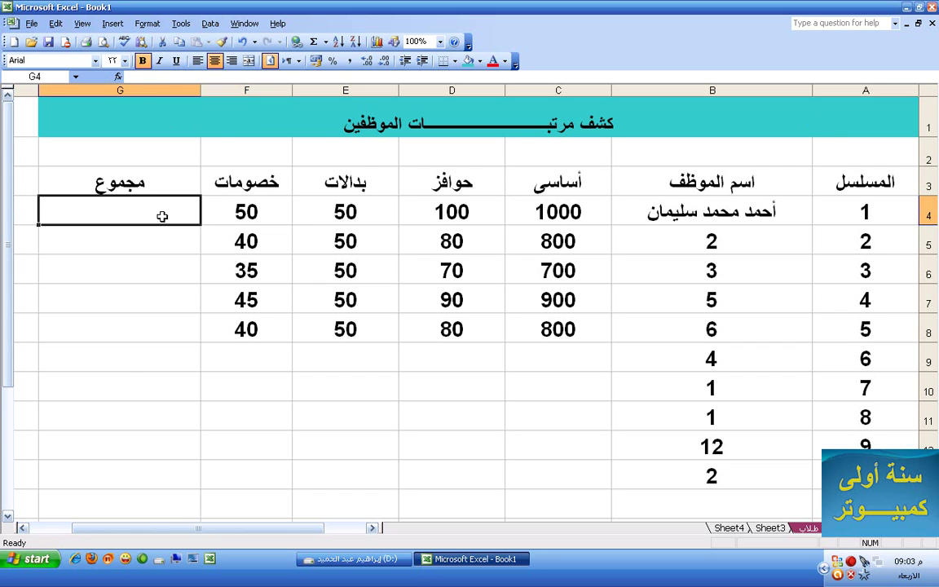
Enter the total formula =C4+D4+E4-F4 in G4
type("=")
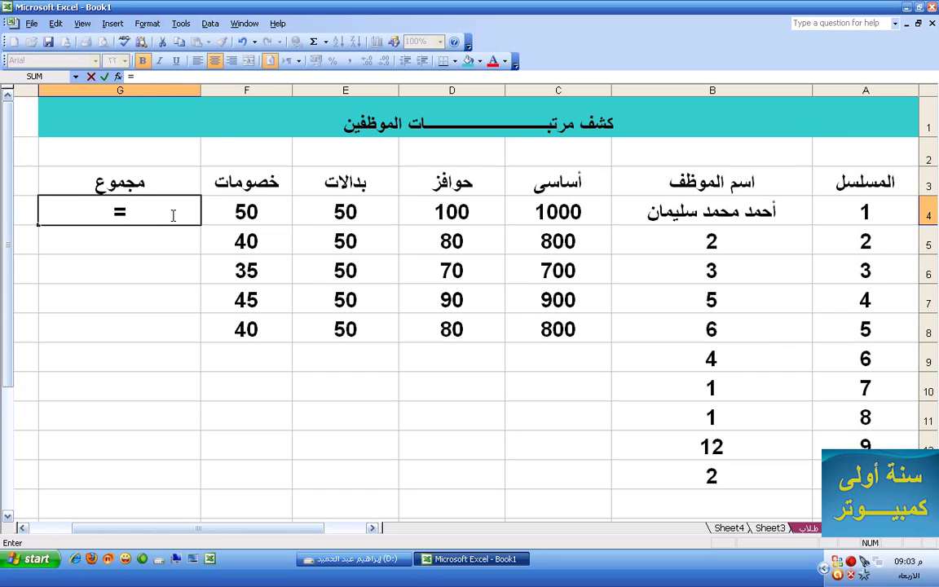
left_click(538, 211)
type("+")
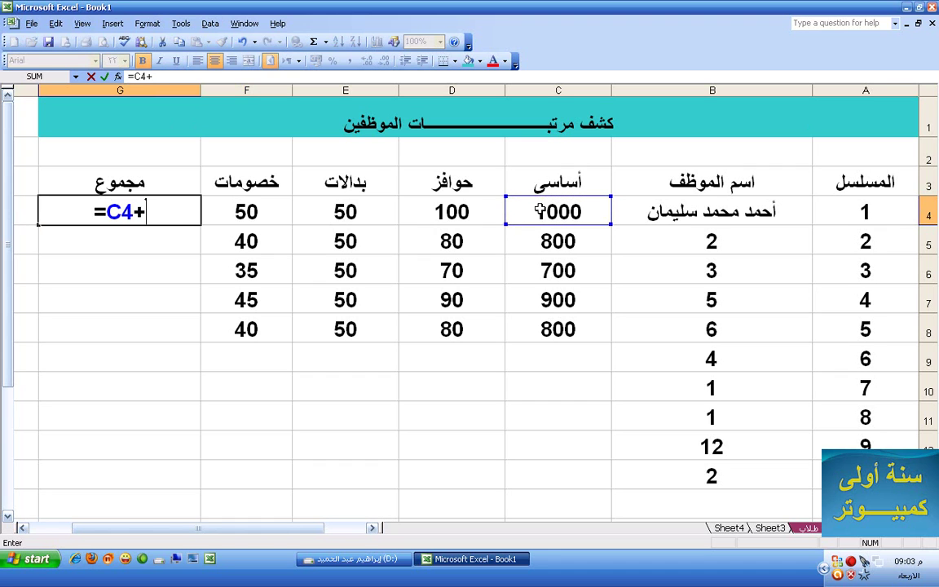
left_click(453, 212)
type("+")
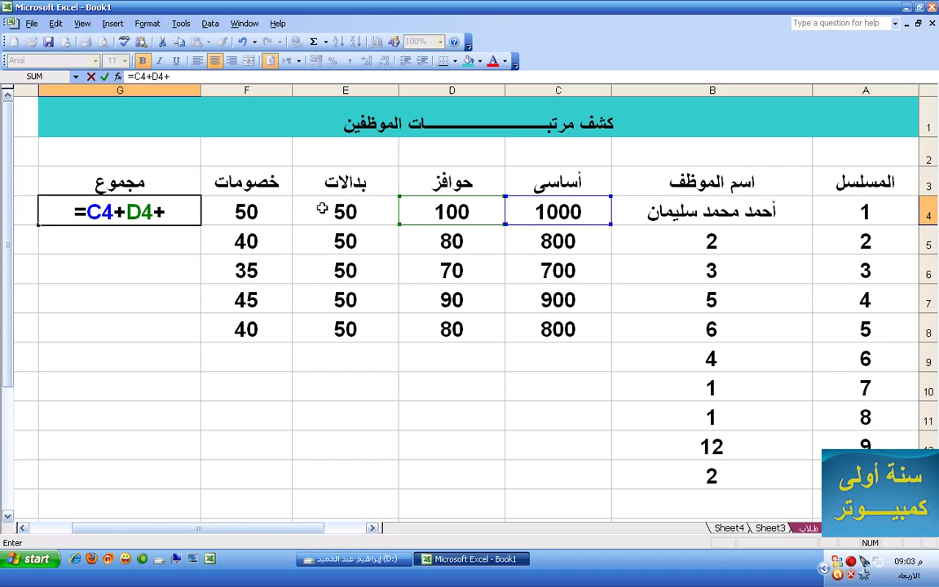
left_click(322, 209)
type("-")
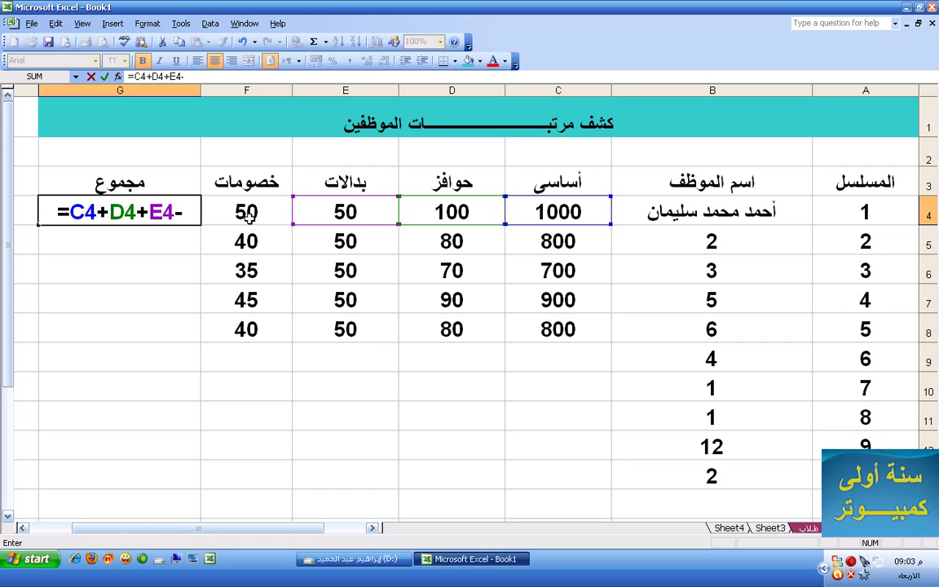
key("Caps_Lock")
type("F")
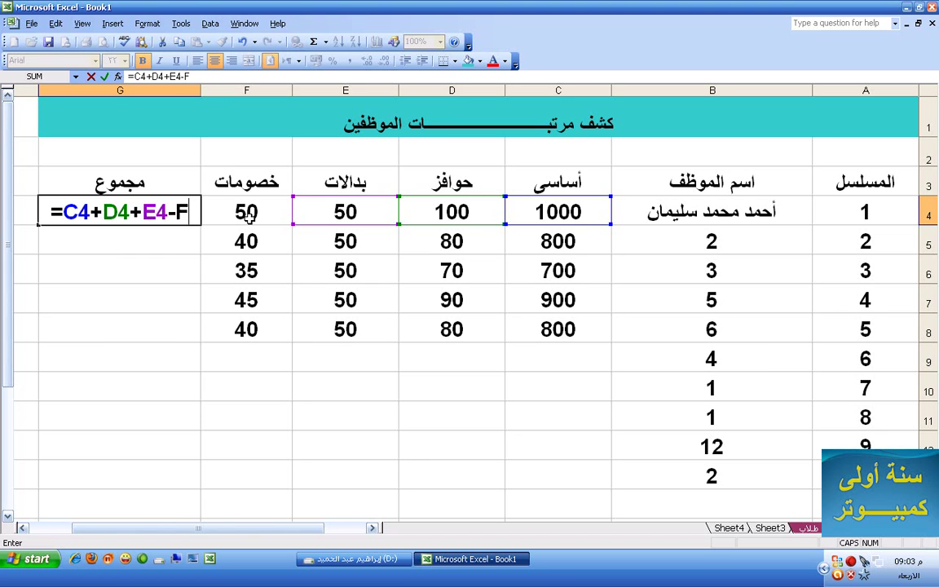
type("4")
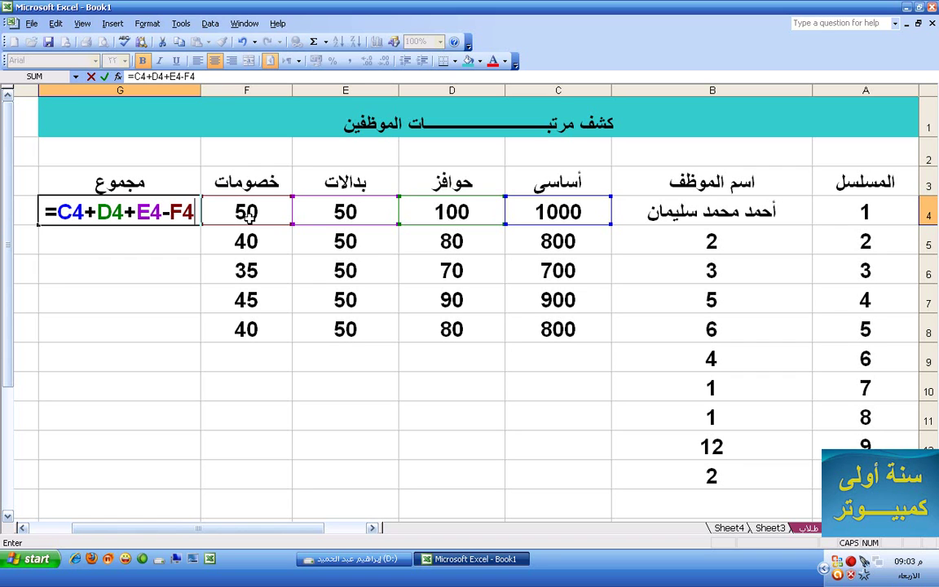
key("Return")
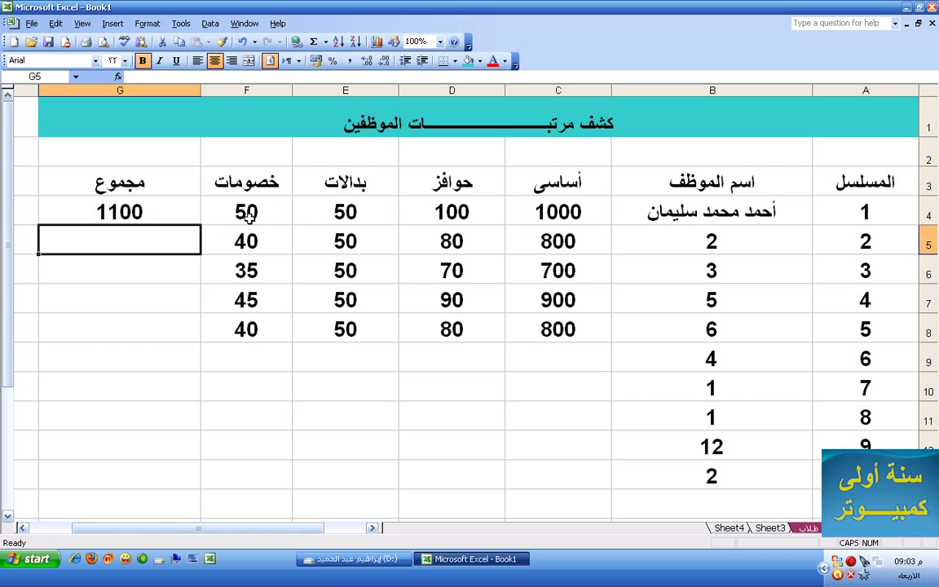
Fill the G4 total formula down to G8, giving 890, 785, 995 and 890
left_click(135, 200)
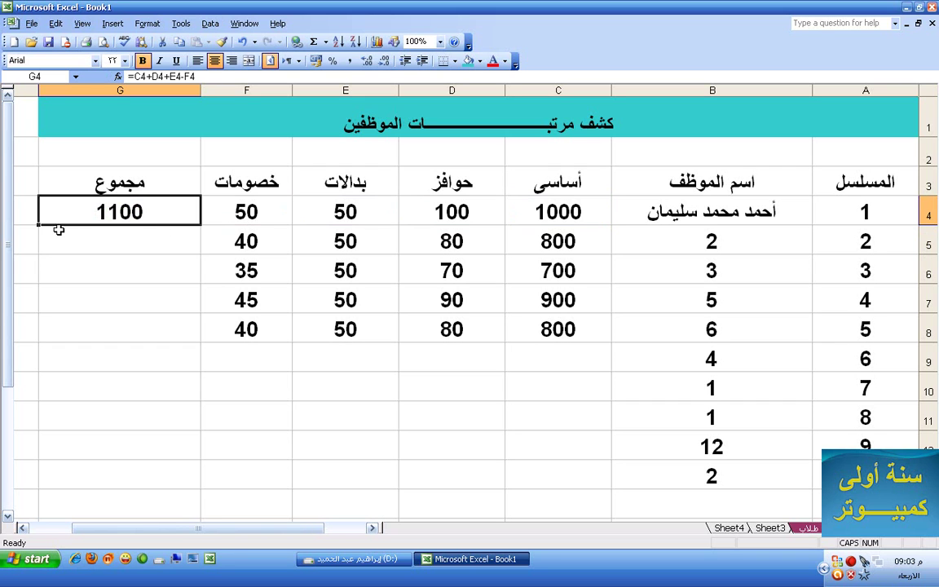
left_click_drag(38, 225, 53, 337)
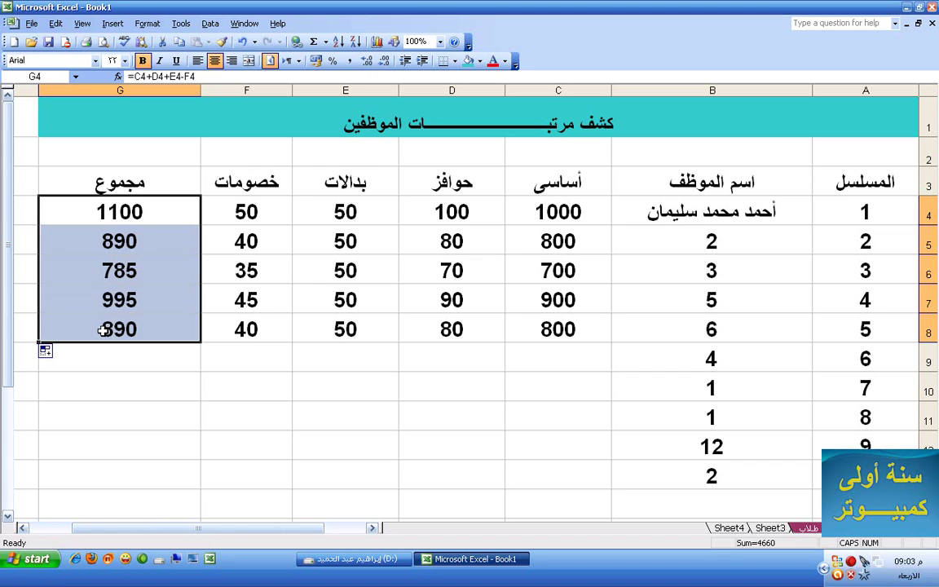
left_click(128, 211)
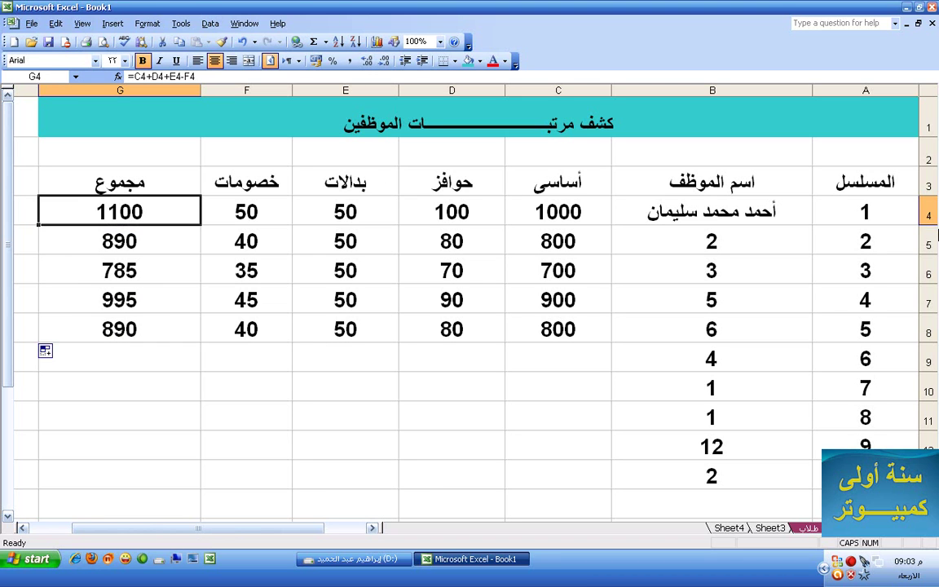
left_click(872, 186)
Fill the header row A3:G3 gold
left_click_drag(872, 186, 123, 192)
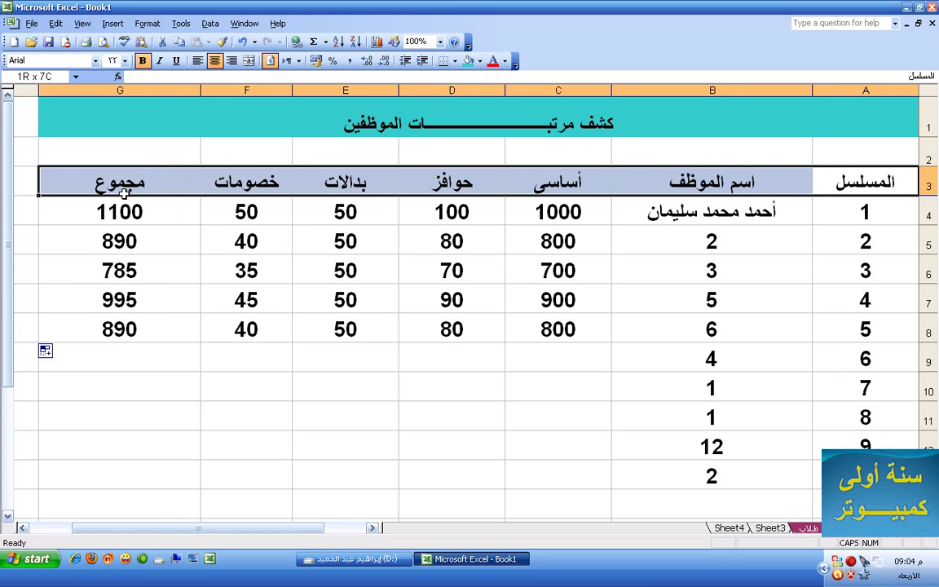
left_click(480, 62)
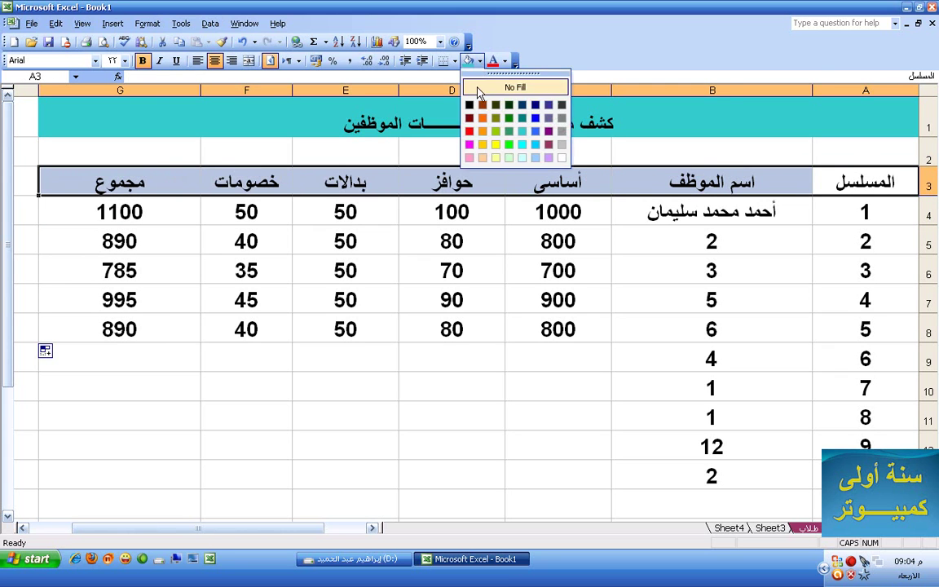
left_click(483, 145)
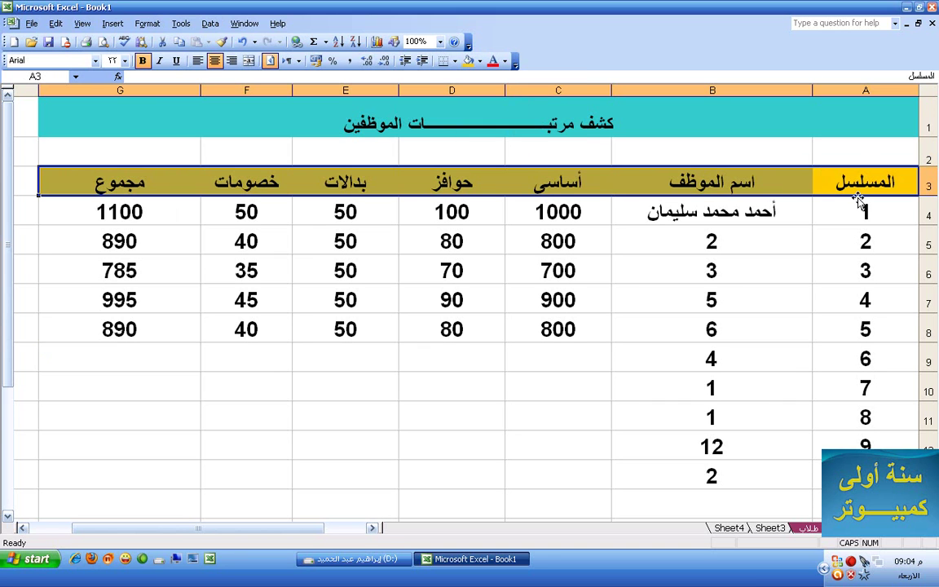
Fill the employee-name column B4:B13 lime green
left_click_drag(745, 222, 715, 474)
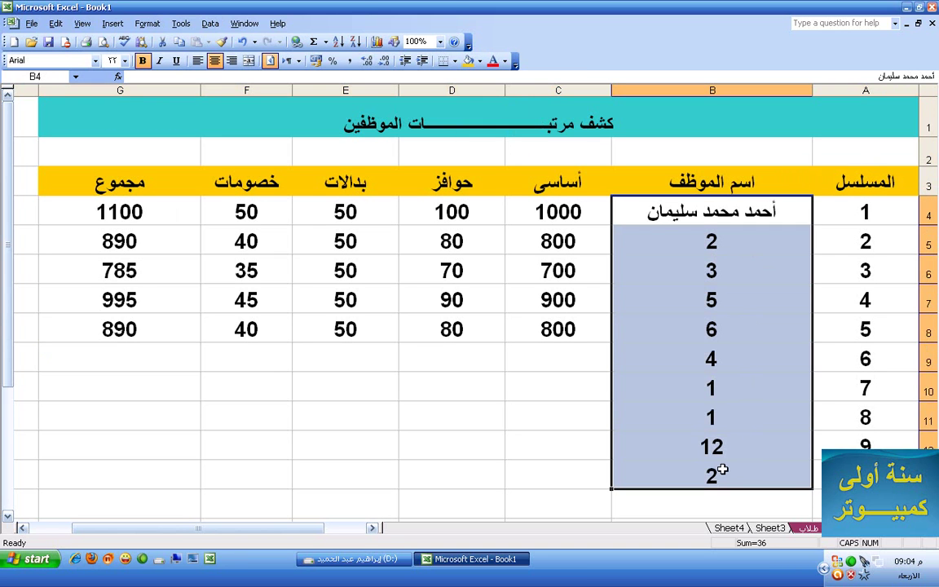
left_click(479, 61)
left_click(496, 144)
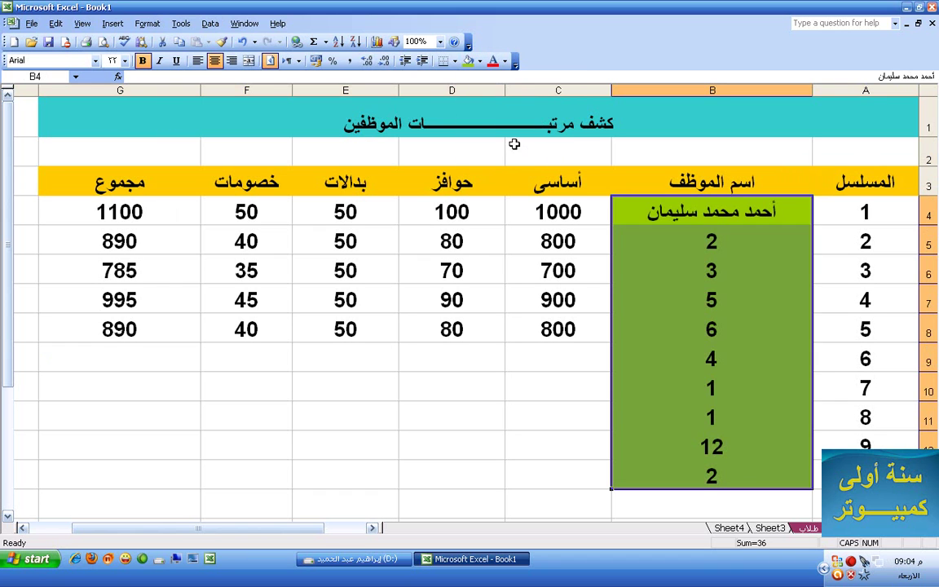
Fill the salary columns C to F turquoise
left_click_drag(602, 212, 250, 471)
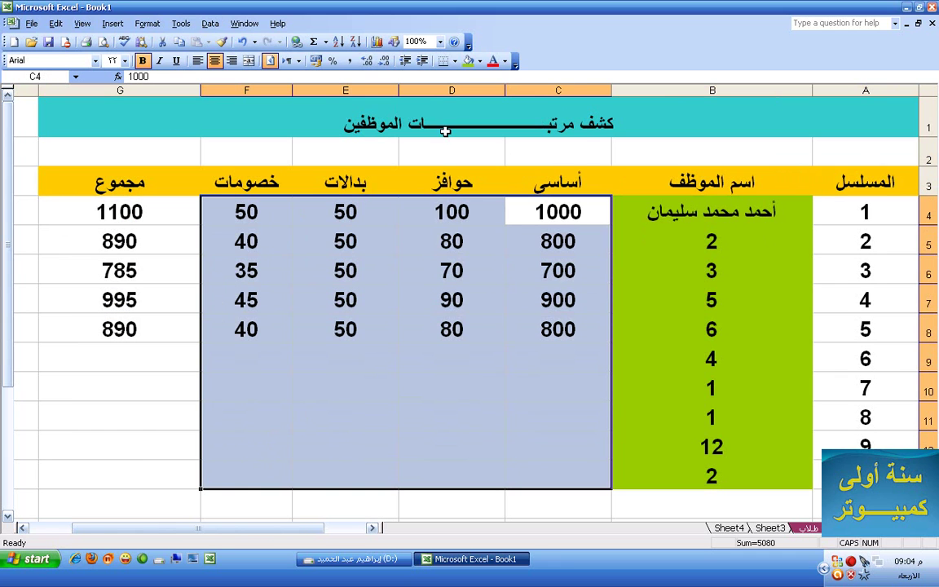
left_click(480, 63)
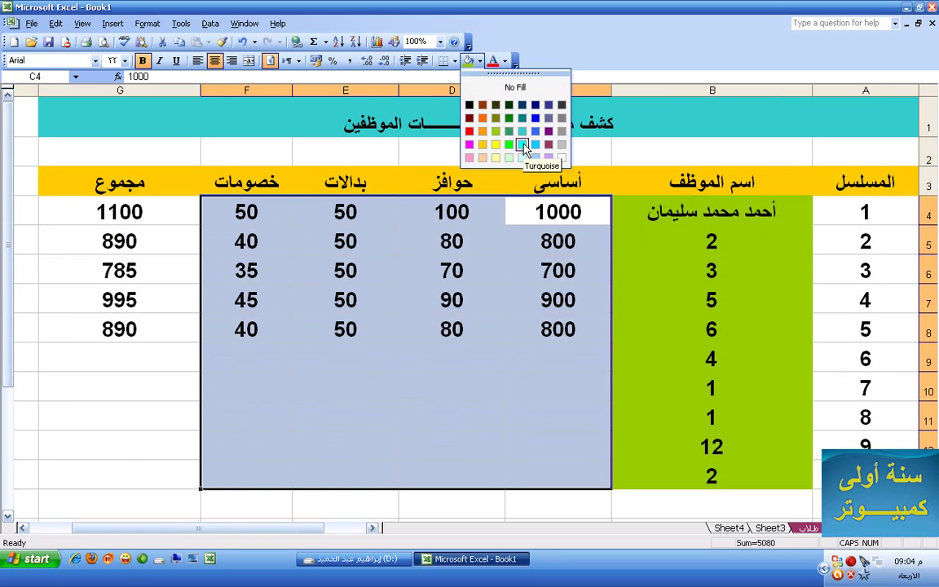
left_click(471, 129)
Check the total formulas in column G, such as =C5+D5+E5-F5, and select G4
left_click_drag(180, 216, 81, 445)
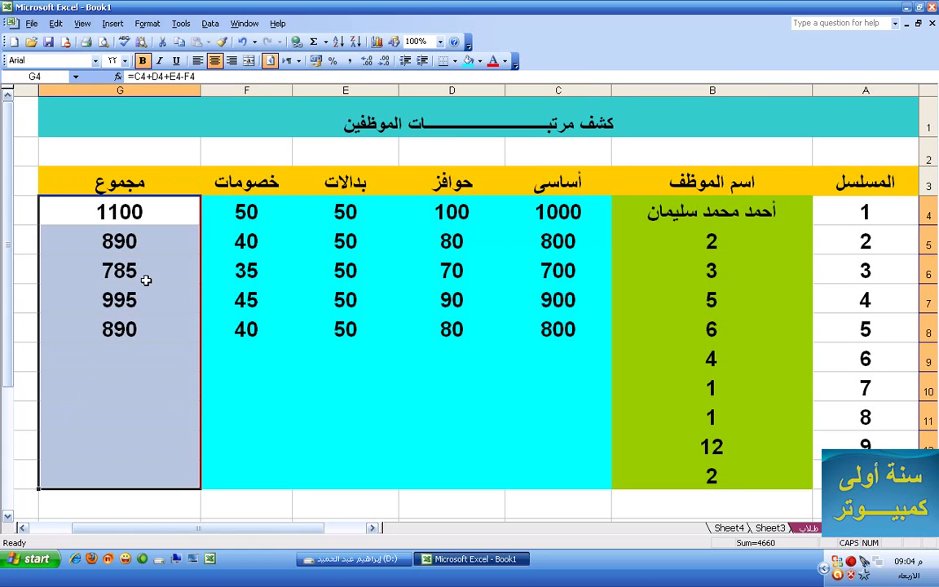
left_click(150, 248)
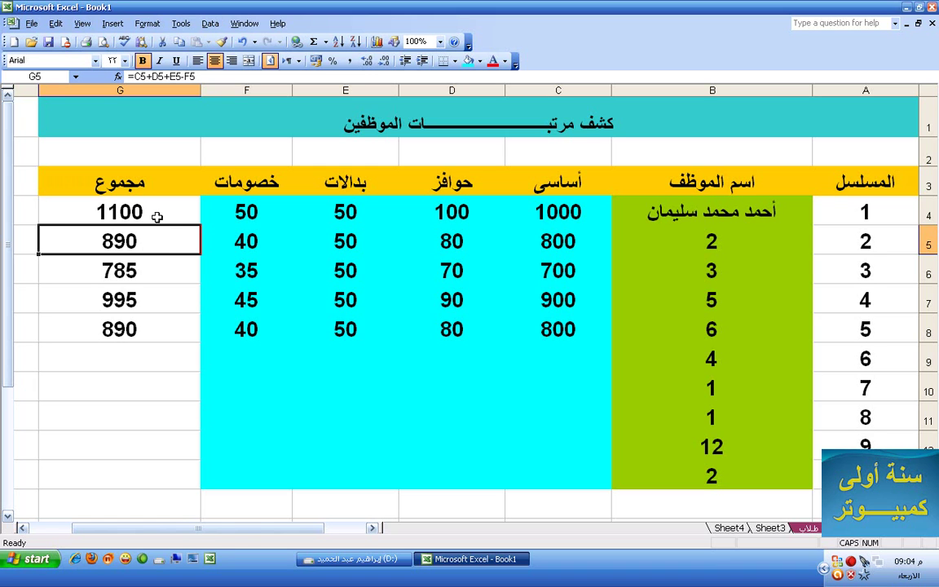
left_click(159, 214)
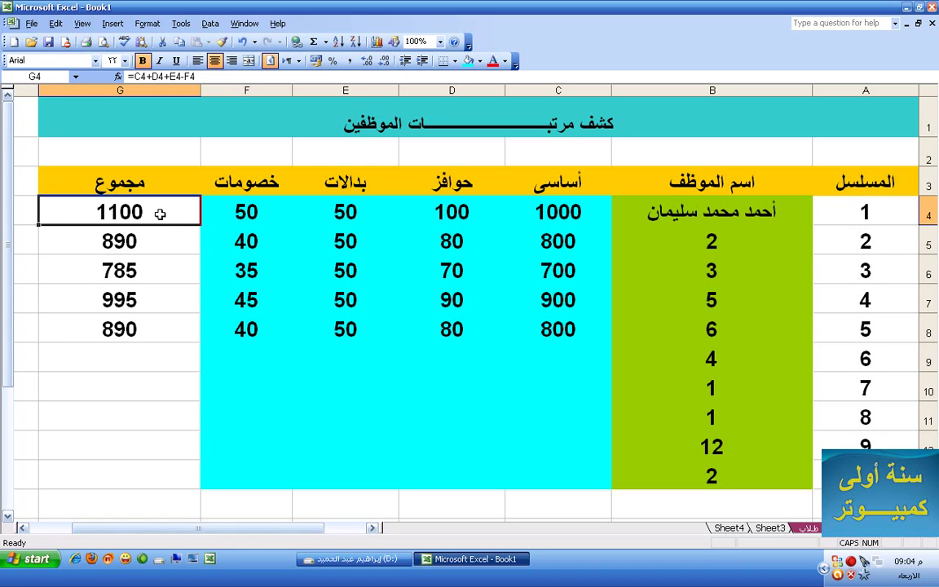
left_click(156, 24)
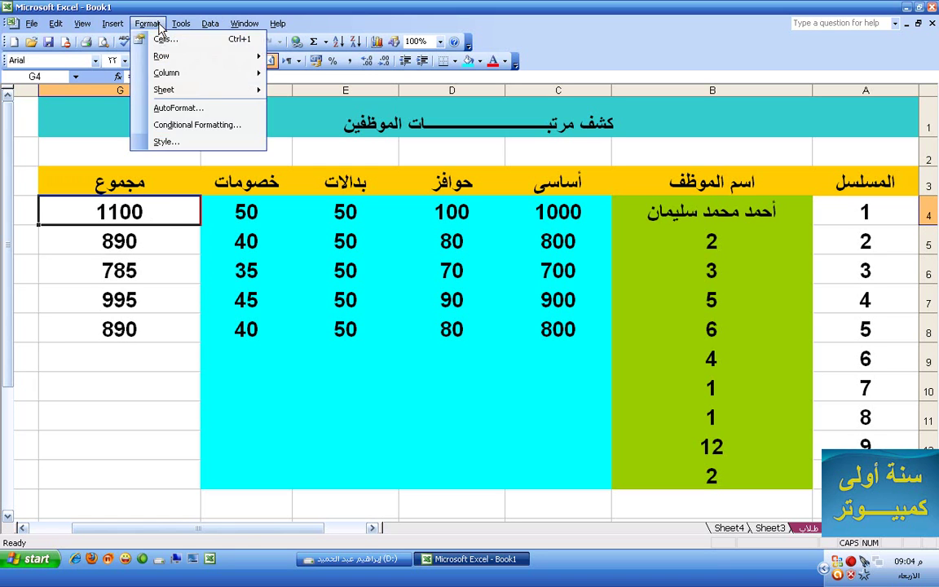
Create a conditional format on G4 for cell value greater than 900
left_click(167, 126)
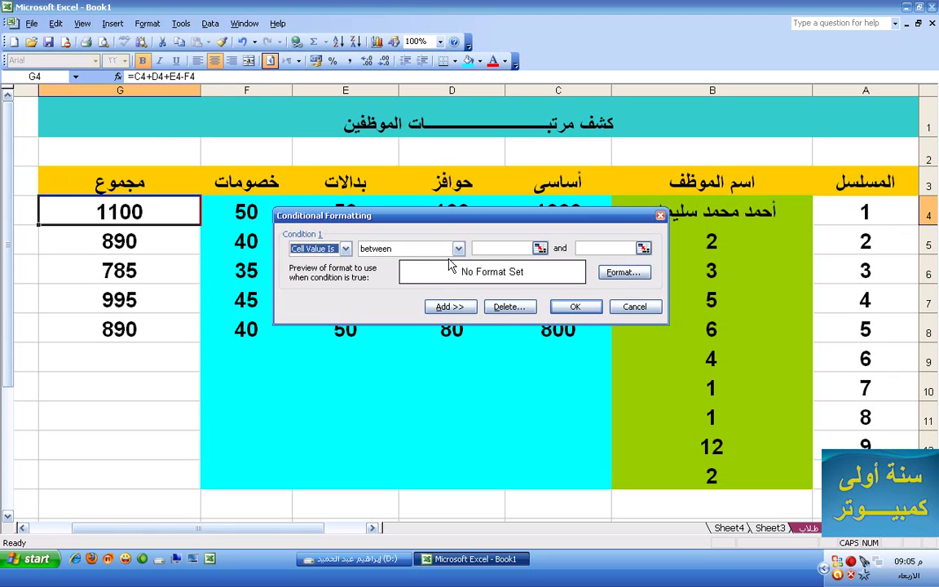
left_click(418, 248)
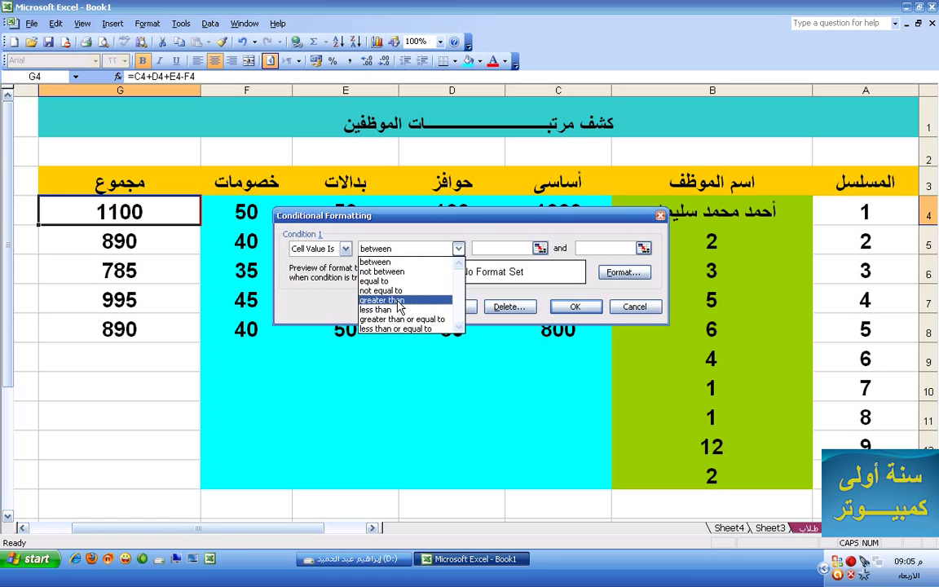
left_click(398, 300)
left_click(478, 249)
type("500")
left_click(479, 249)
key("BackSpace")
type("900")
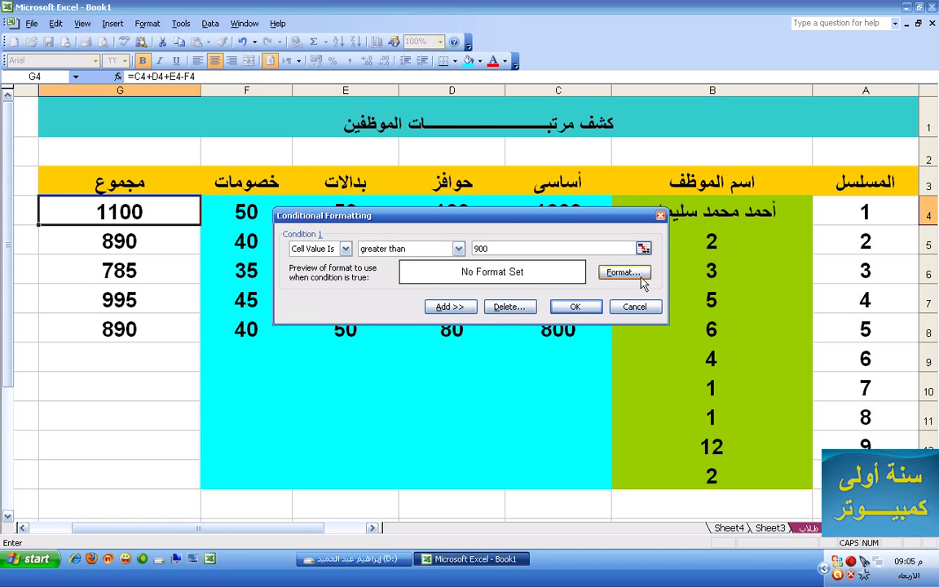
Give the rule red cell shading and apply it, turning G4's 1100 red
left_click(625, 273)
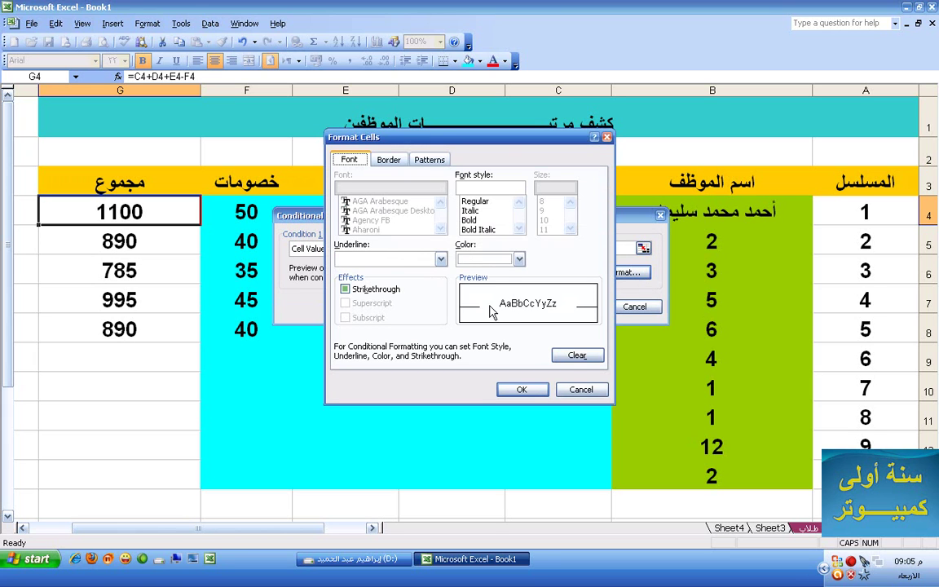
left_click(397, 164)
left_click(431, 164)
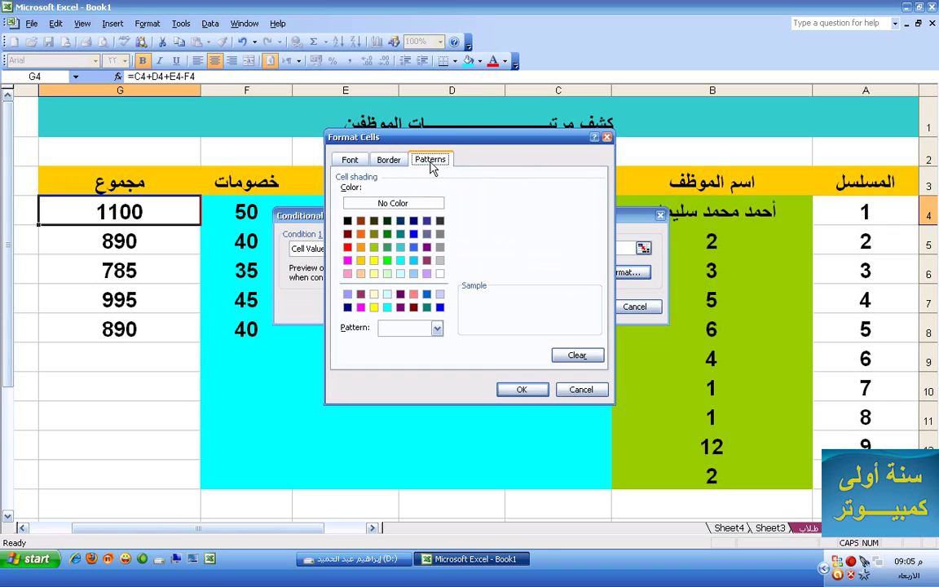
left_click(349, 247)
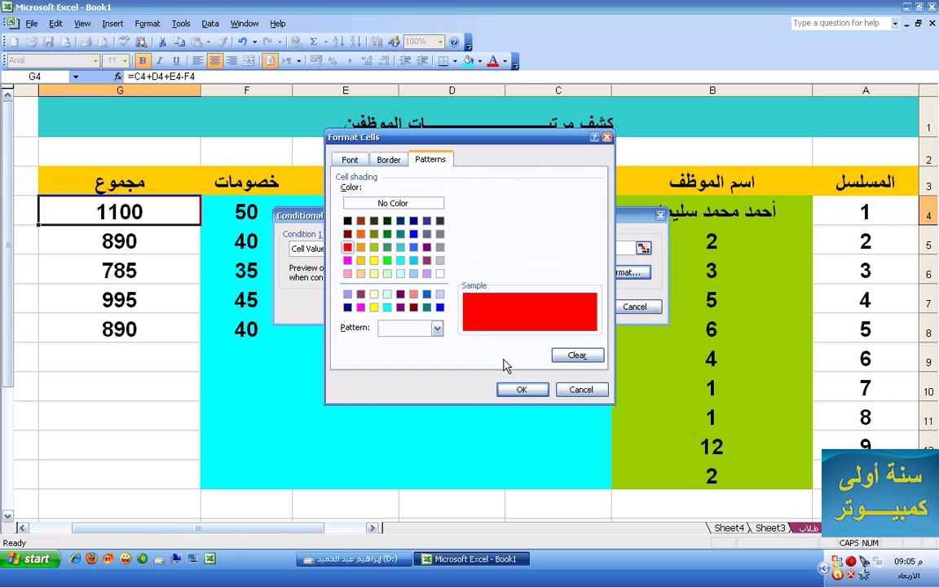
left_click(518, 389)
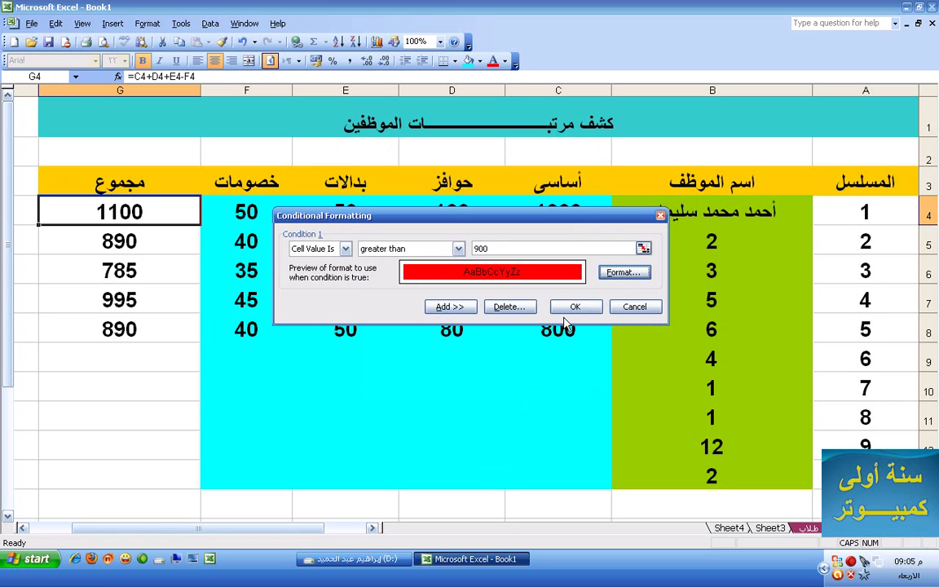
left_click_drag(595, 224, 602, 271)
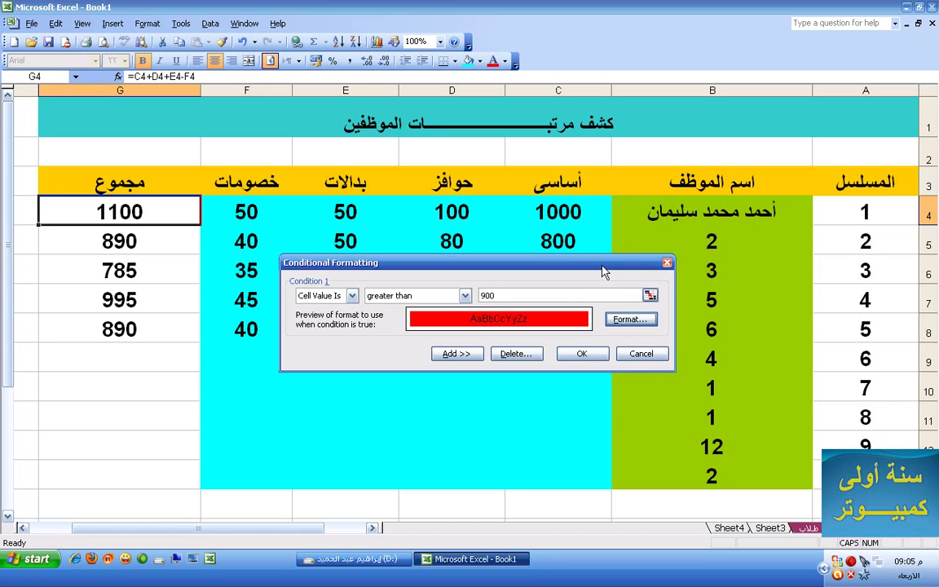
left_click(582, 356)
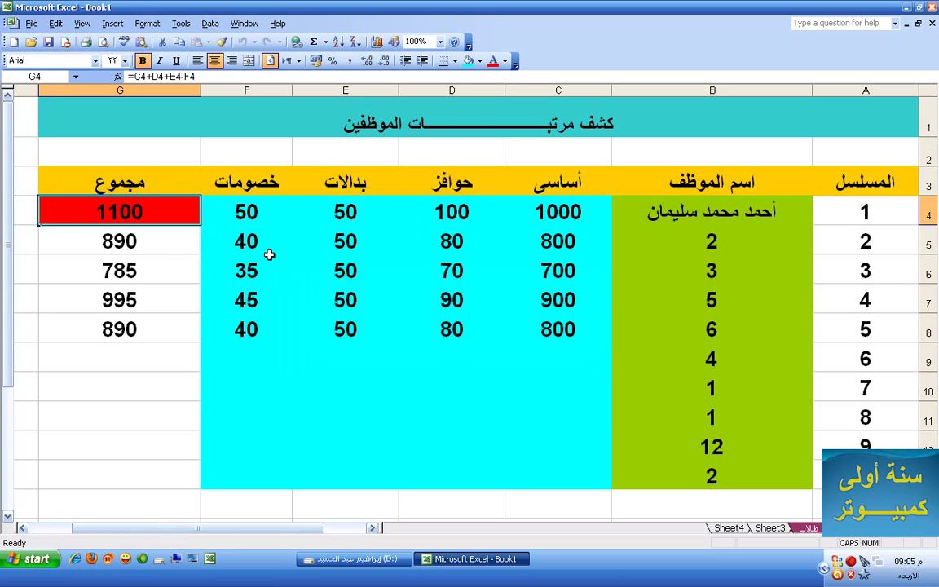
left_click(562, 210)
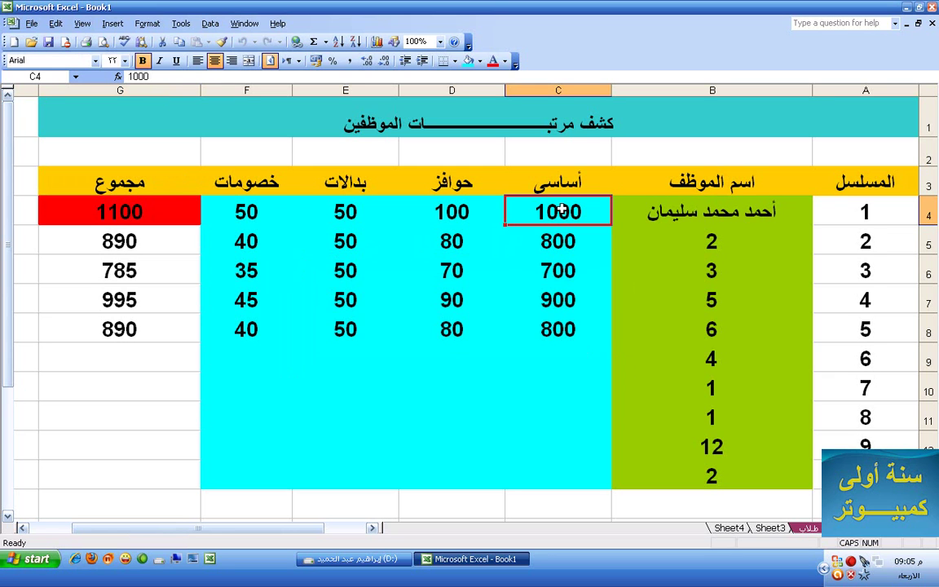
type("500")
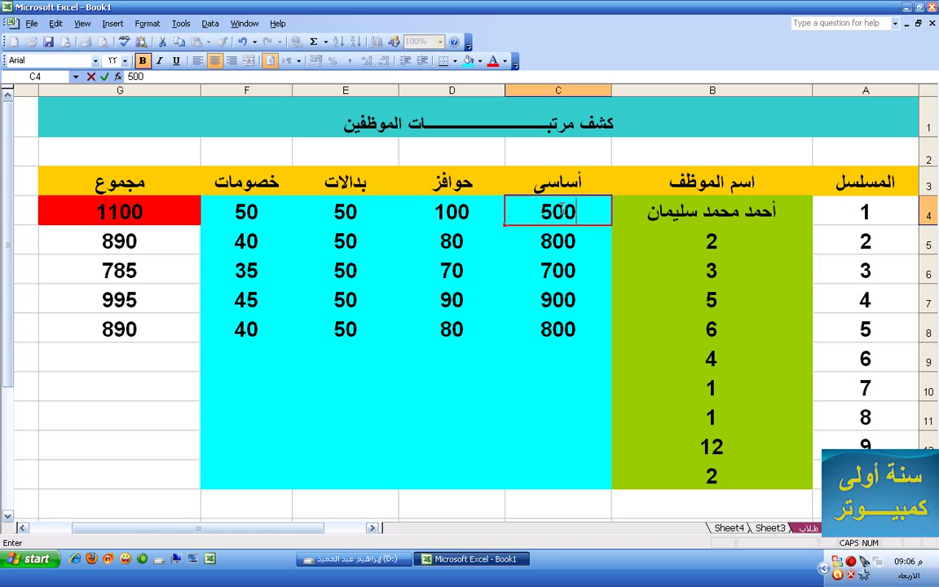
key("Return")
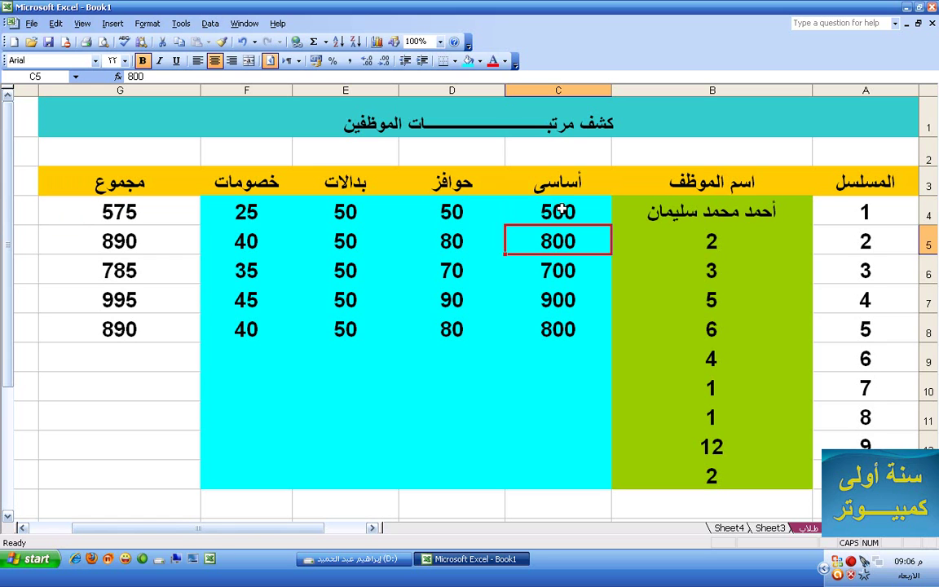
left_click(561, 210)
type("11")
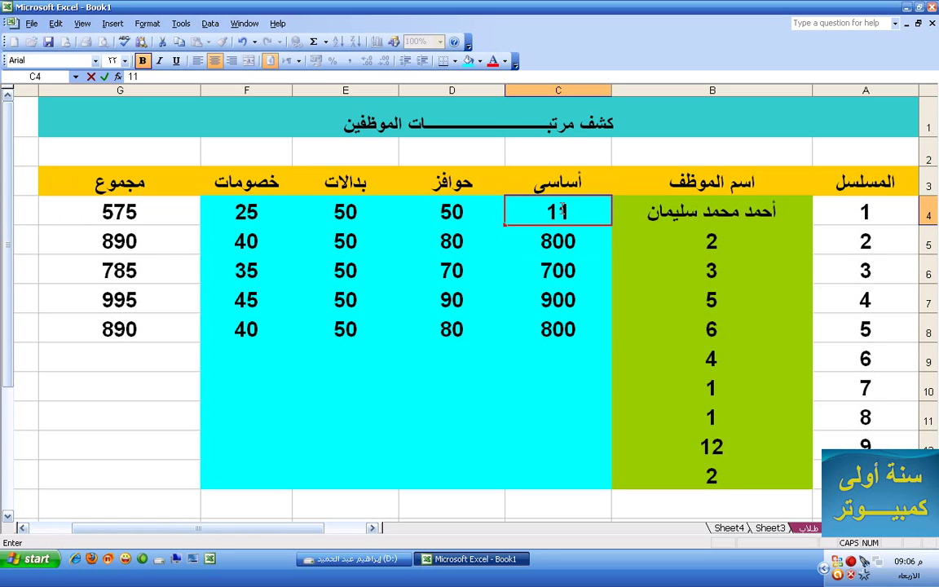
key("BackSpace")
type("00.0")
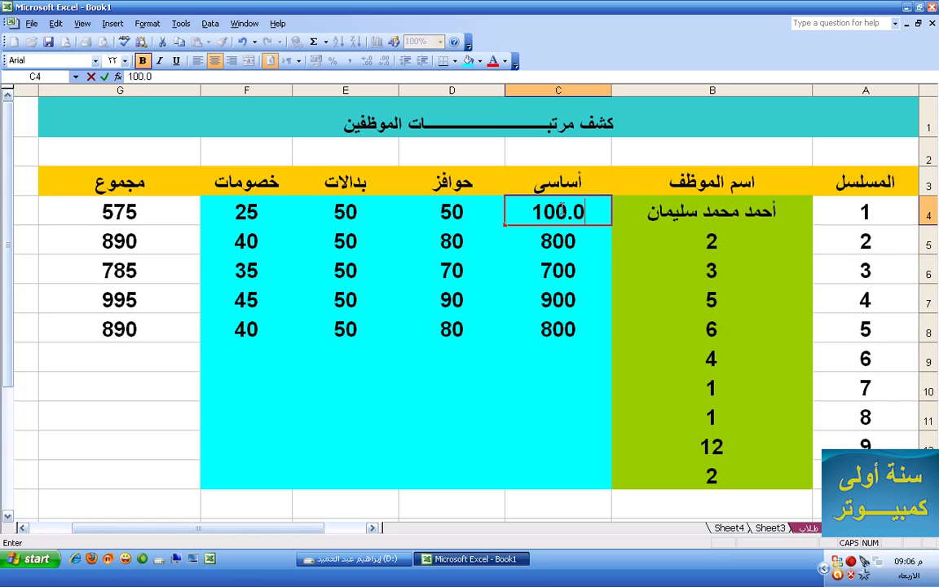
key("BackSpace")
key("BackSpace")
type("00")
key("Return")
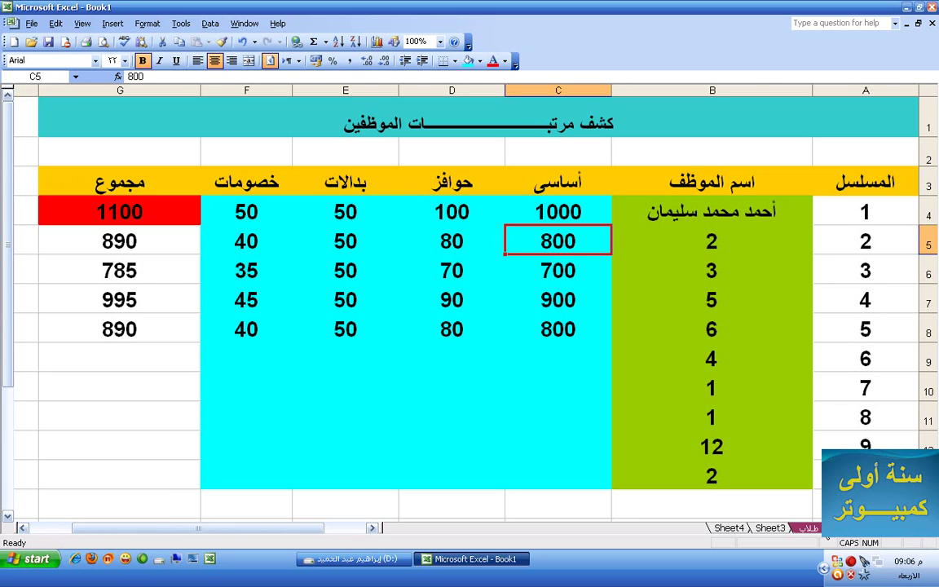
key("ctrl+Page_Down")
left_click(723, 240)
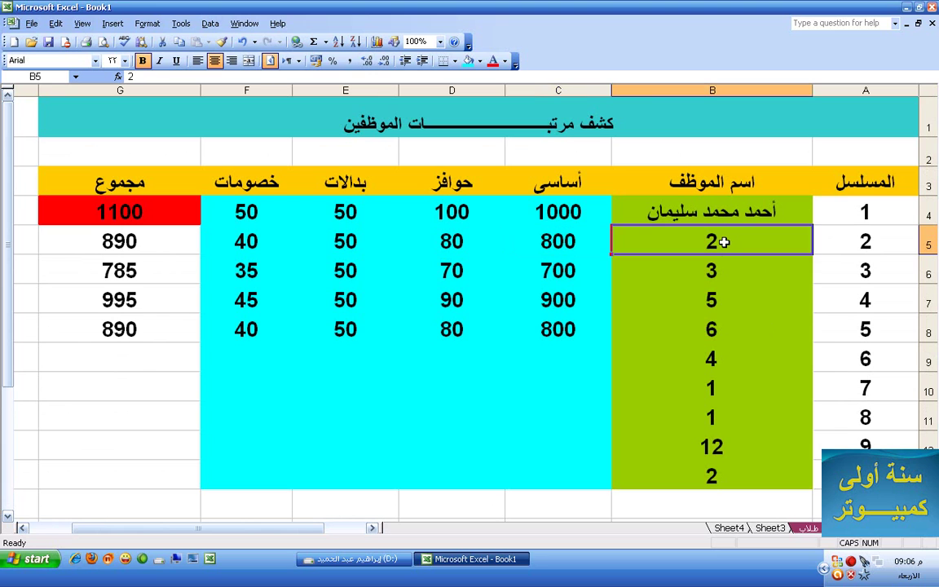
type("UF]")
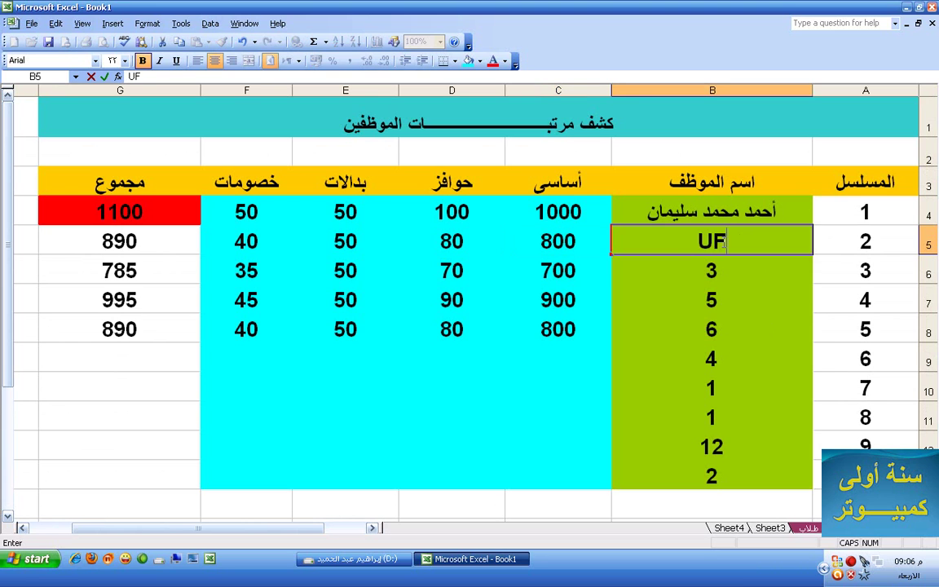